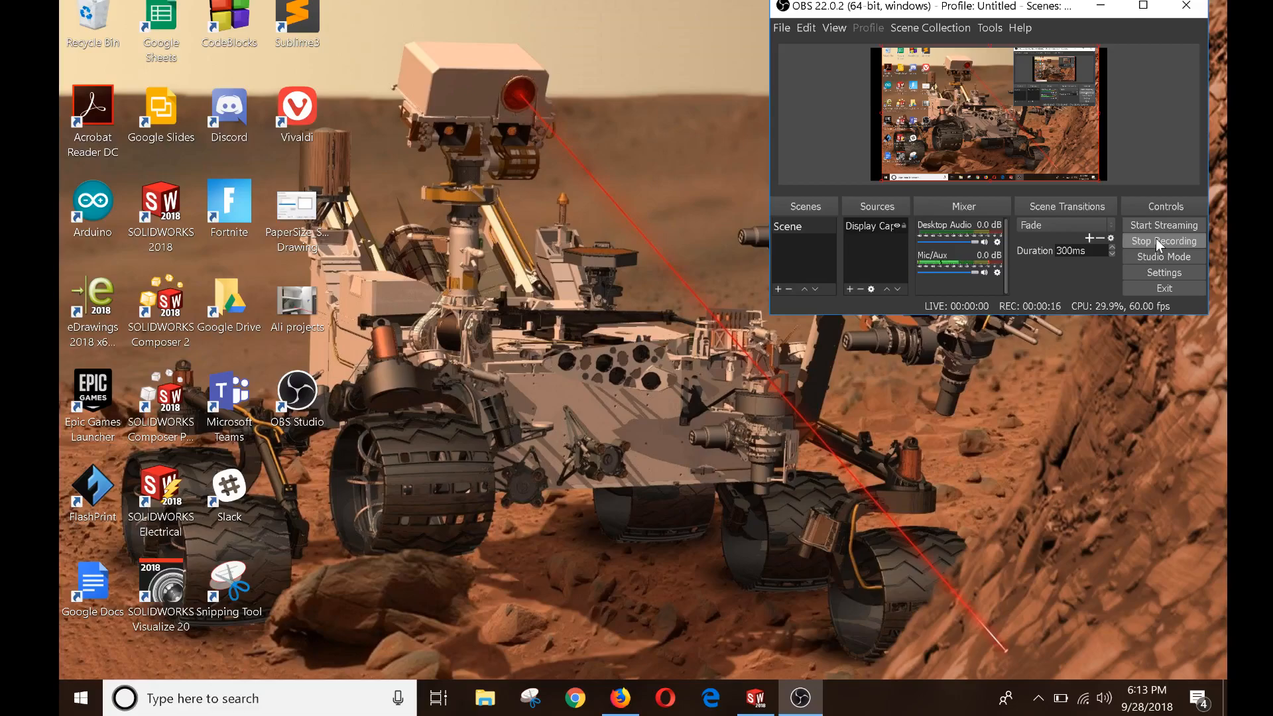
- In Firefox, look through the Week 4 course modules, the Propeller Assignment Instructions Presentation page and the ENGR 1500-03 Prezi presentation
click(622, 693)
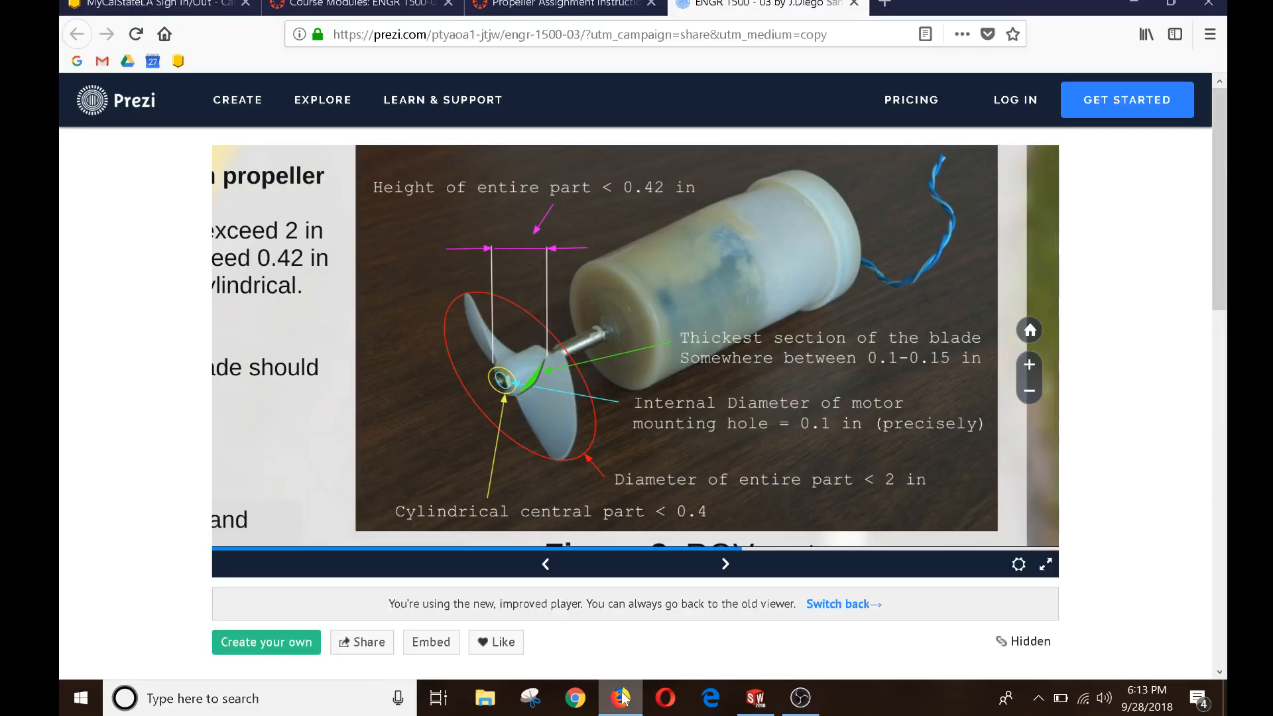
click(412, 21)
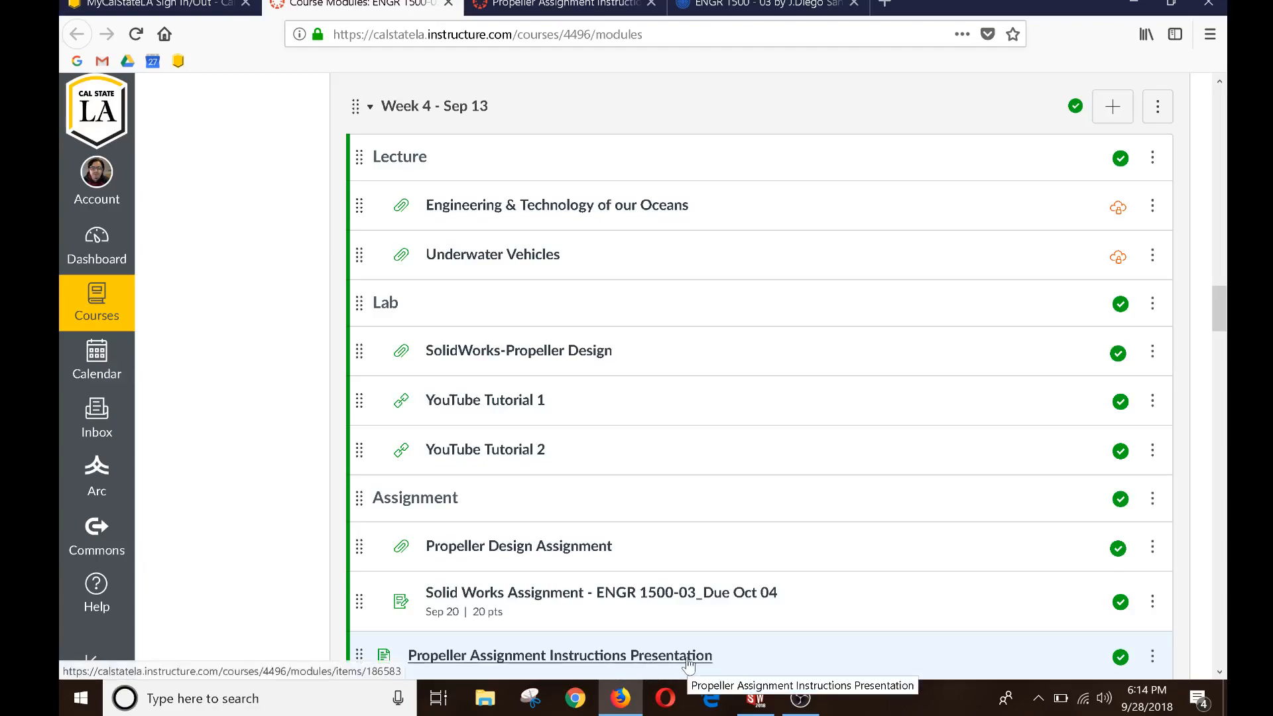
click(599, 8)
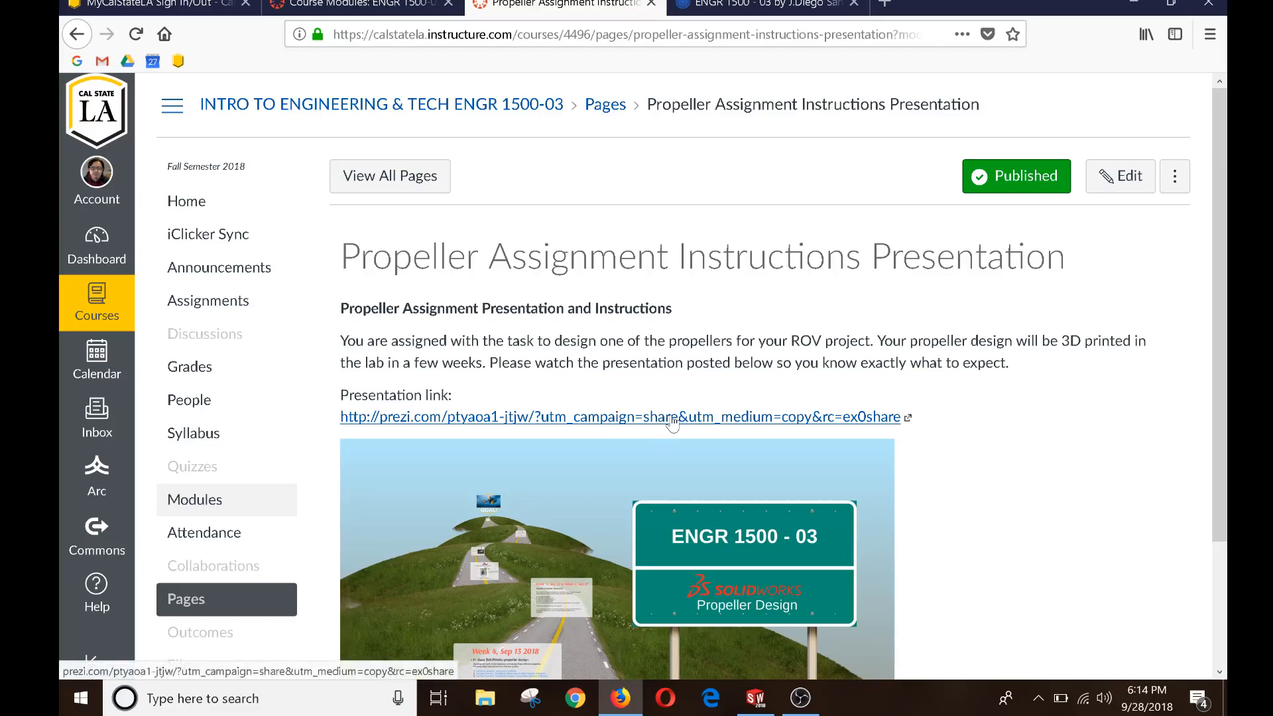
click(763, 6)
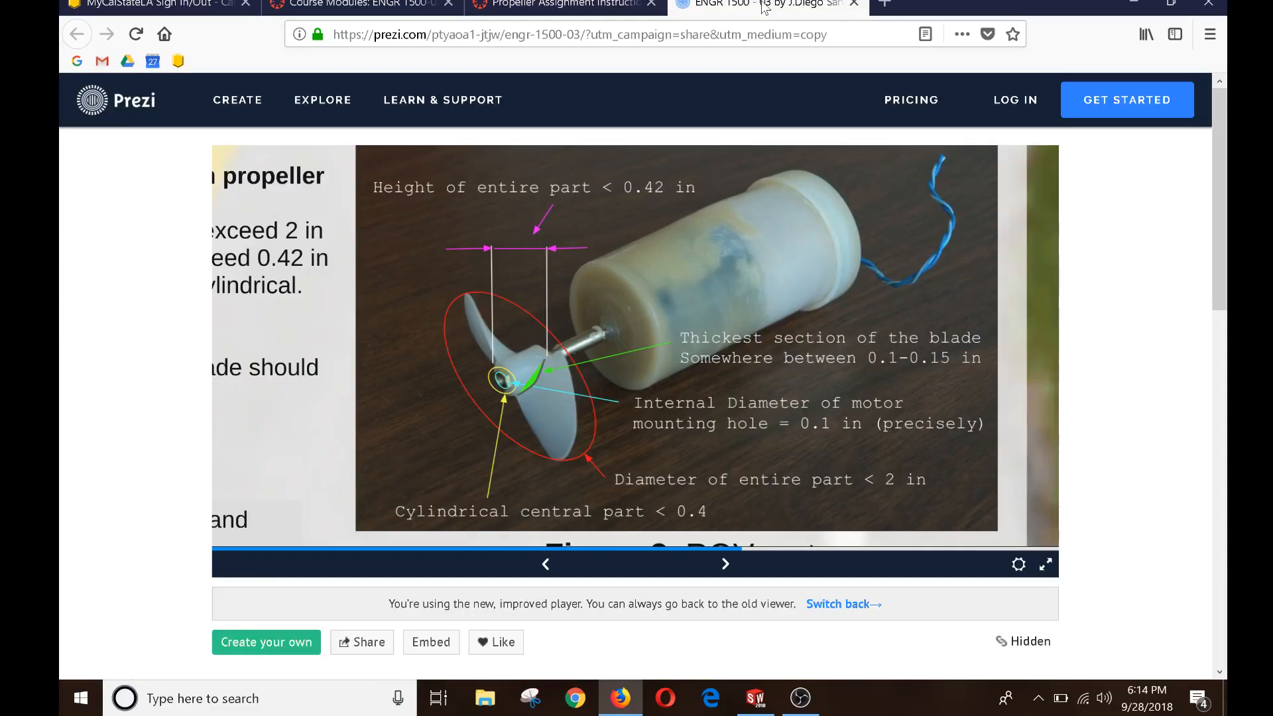
- Go to the Week 6 design slide in the presentation and examine the propeller dimension limits in the ROV motor figure
click(555, 565)
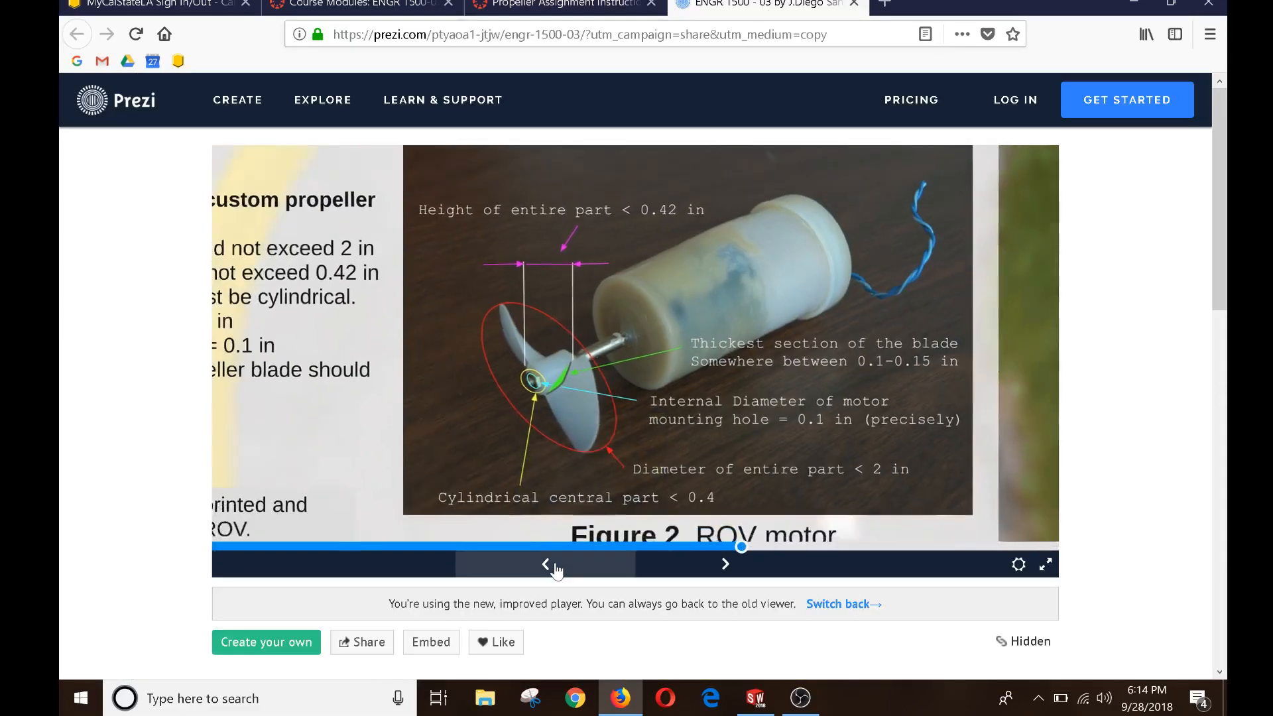
click(555, 563)
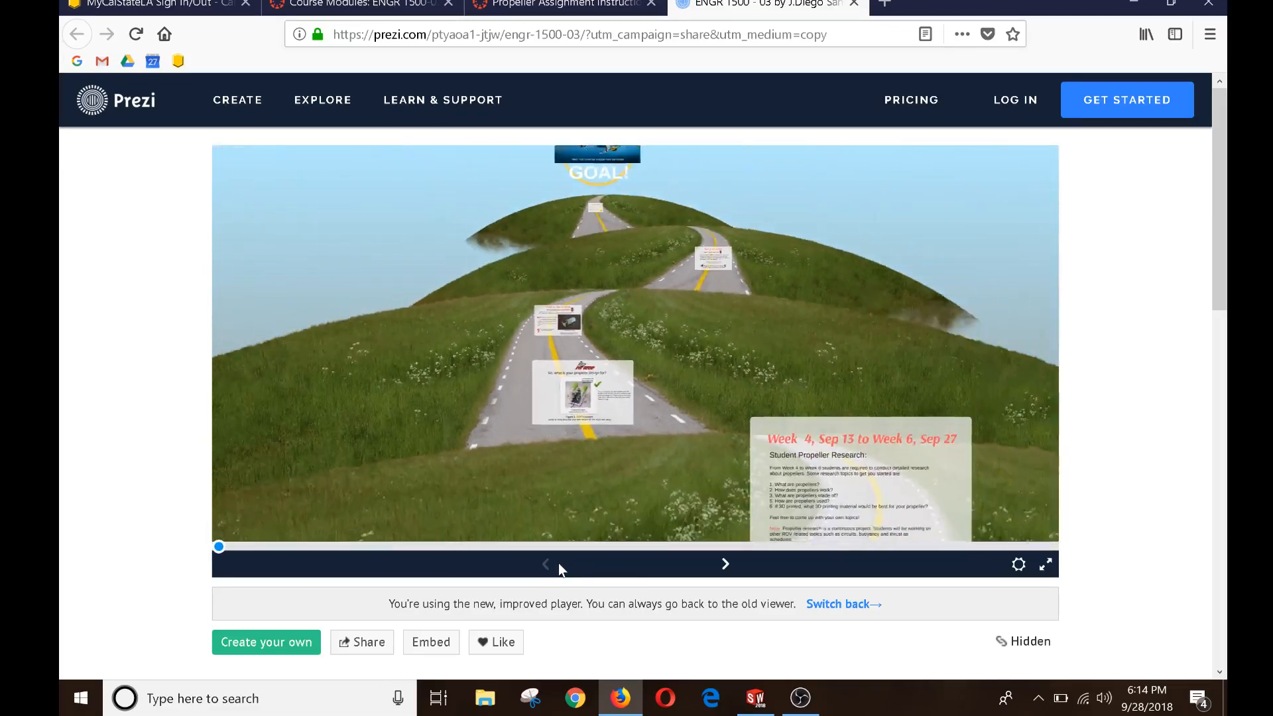
click(725, 565)
click(726, 564)
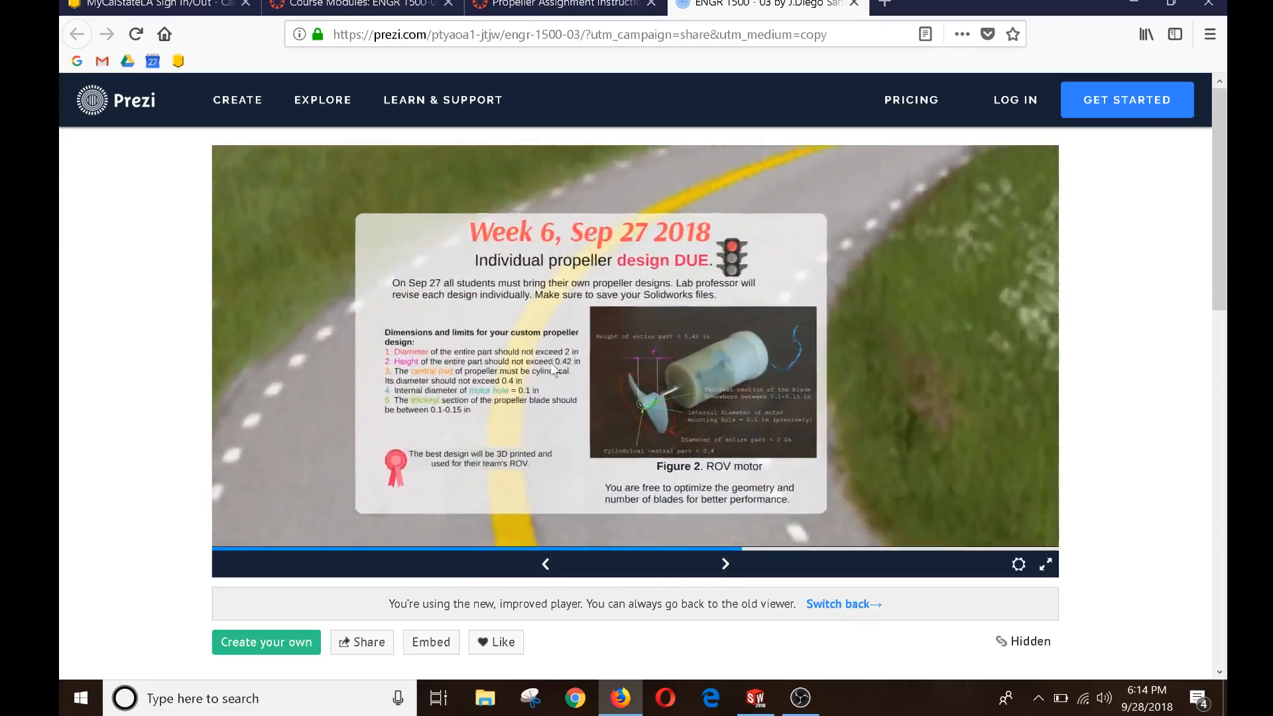
click(825, 371)
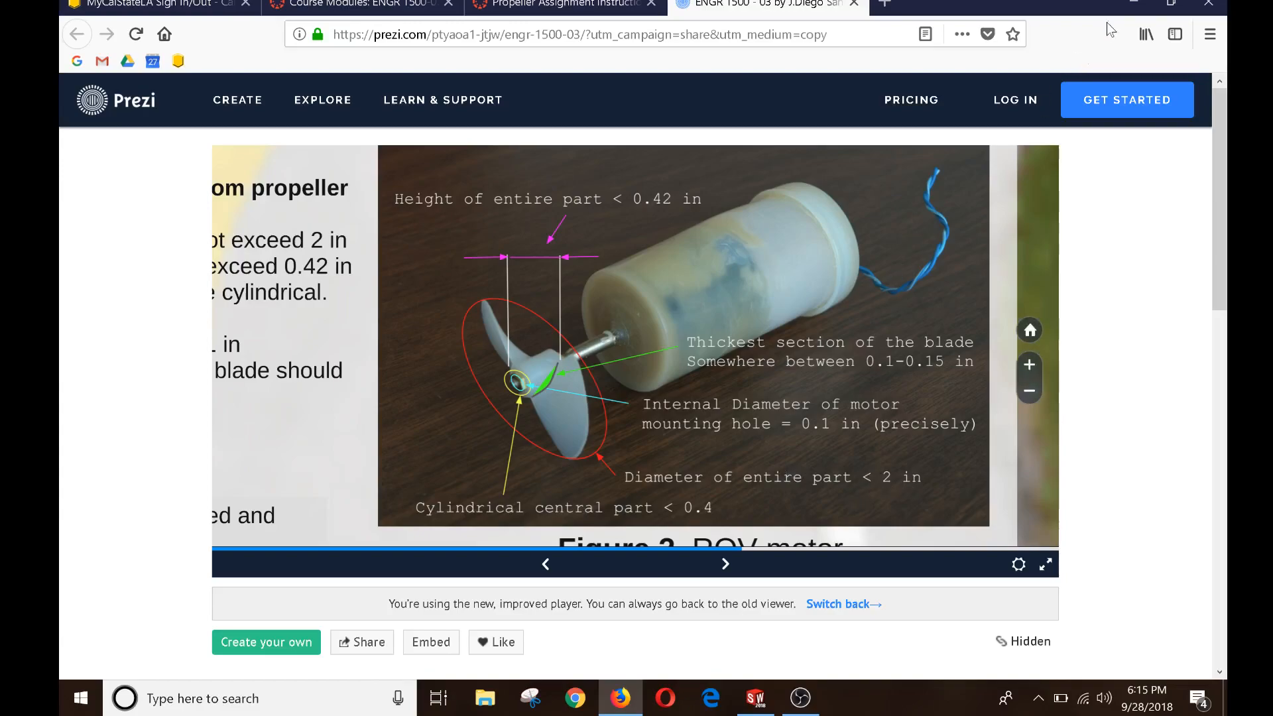
- Switch to SOLIDWORKS and examine the five-blade propeller model from an angled front view
click(1134, 3)
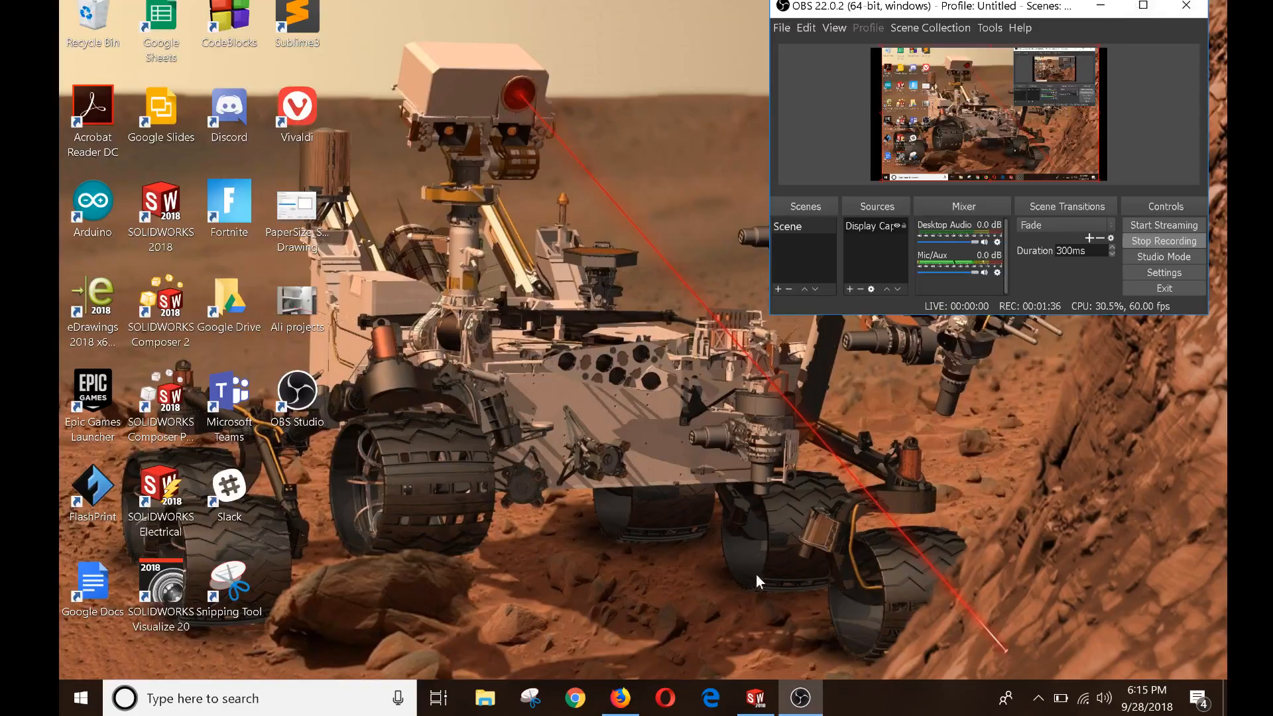
click(755, 698)
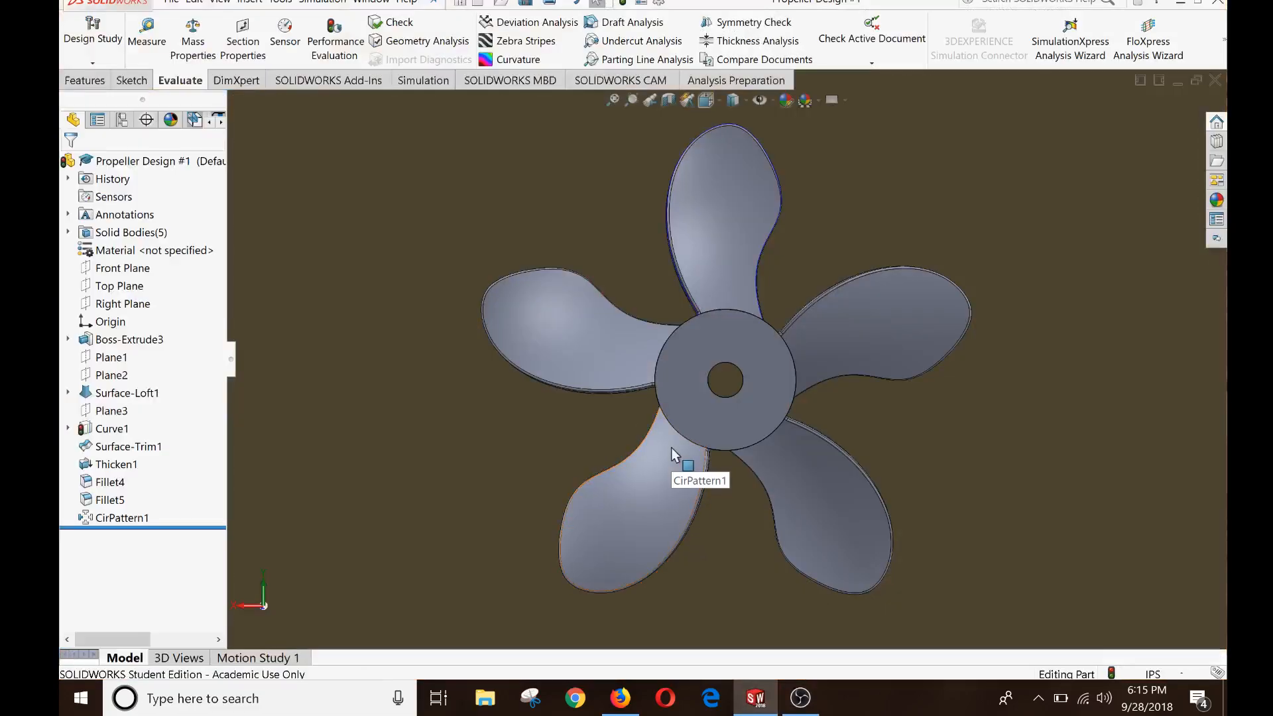
key(Left)
key(Left)
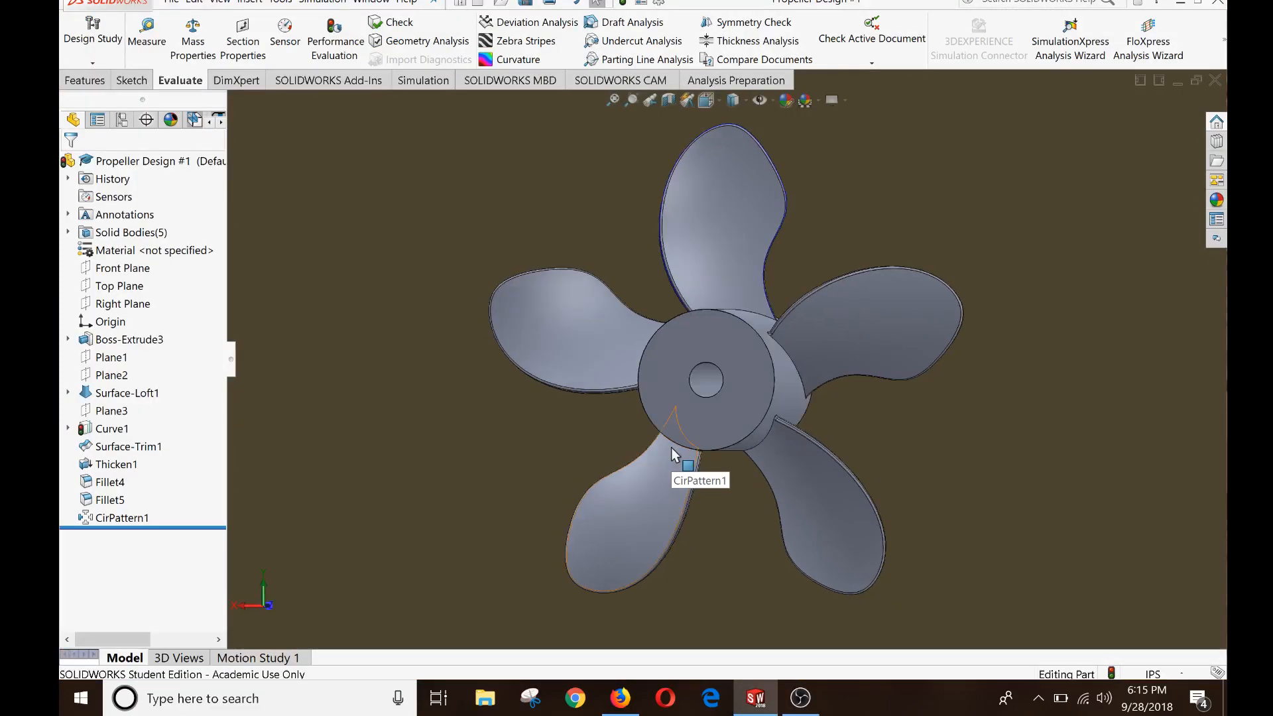
key(Down)
key(Down)
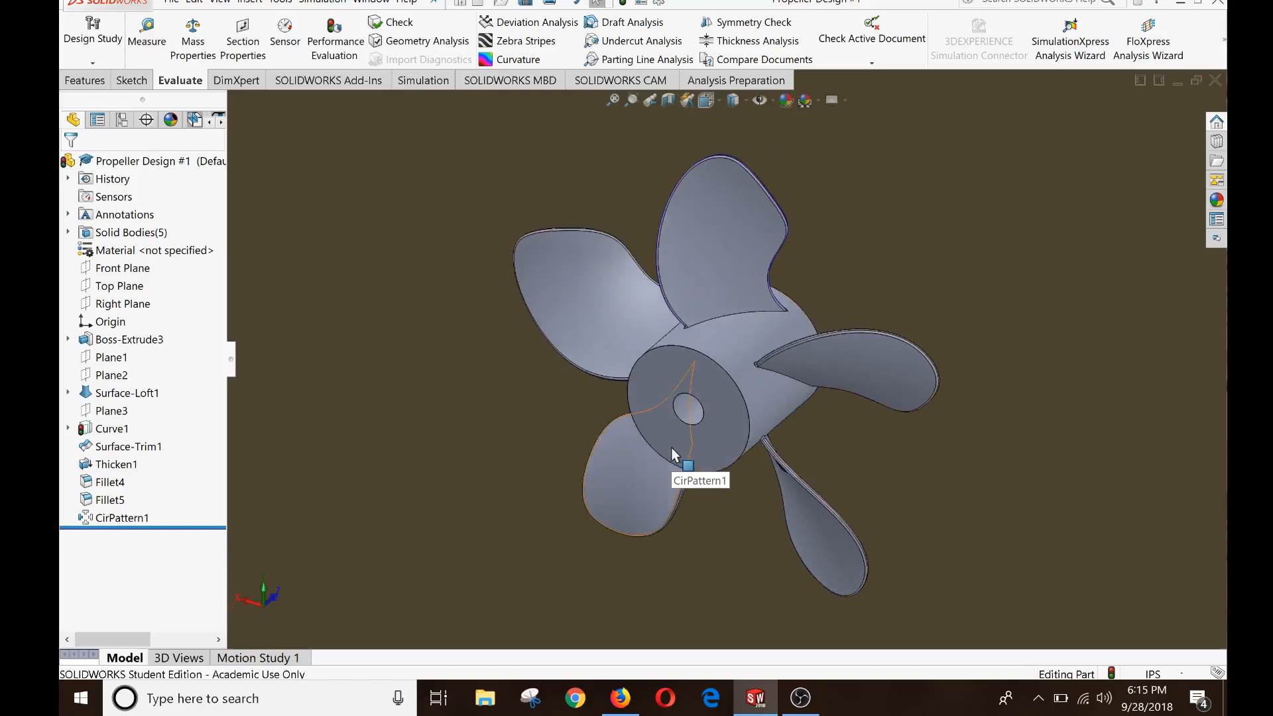
key(Left)
key(Right)
key(Up)
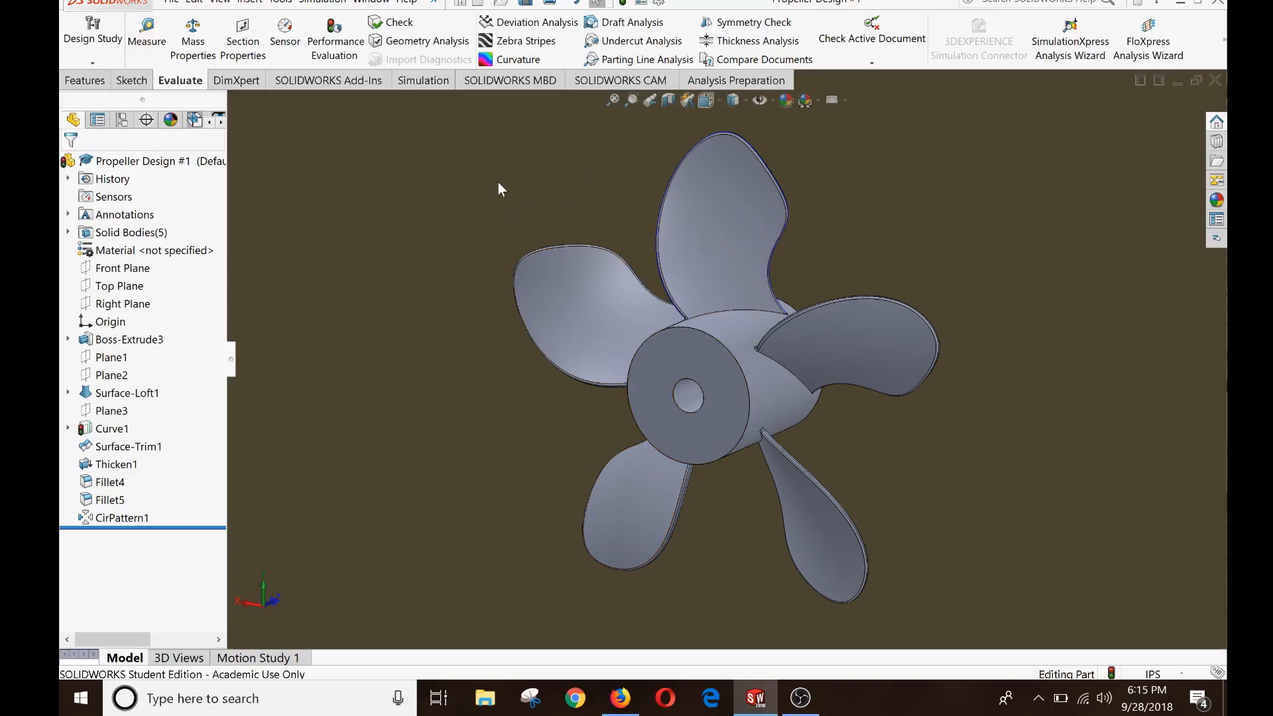
click(146, 84)
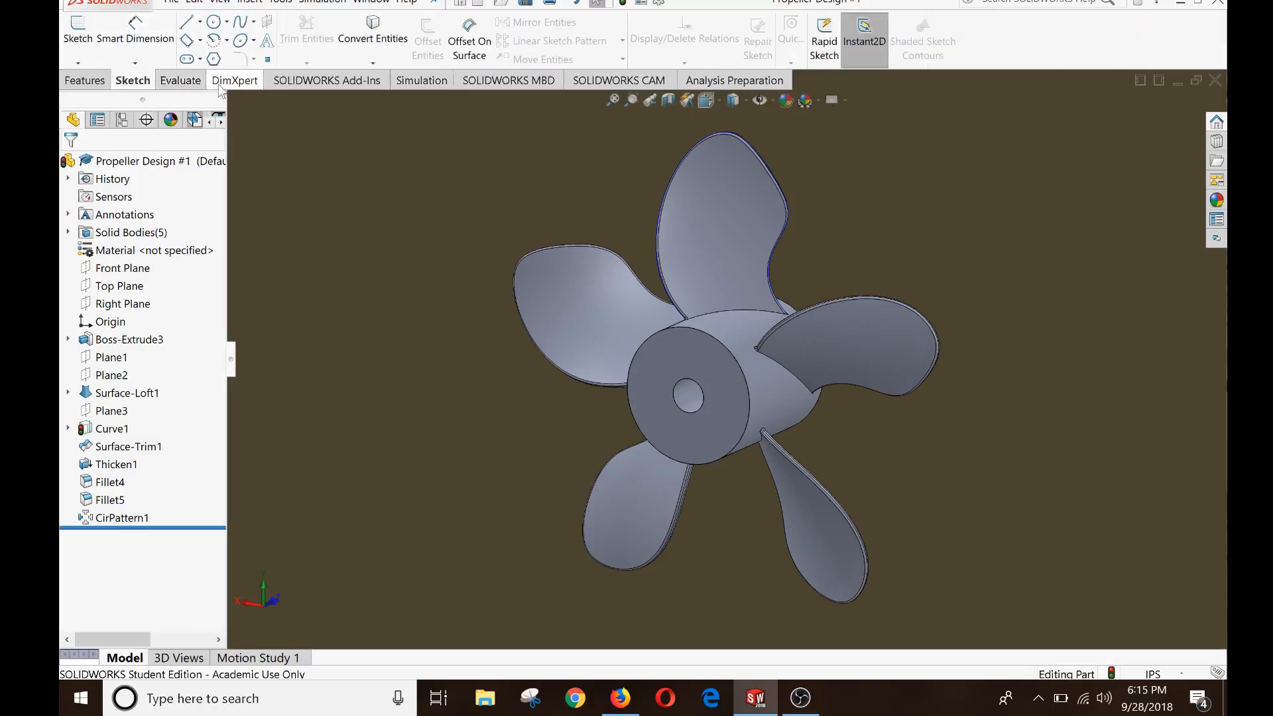
click(181, 80)
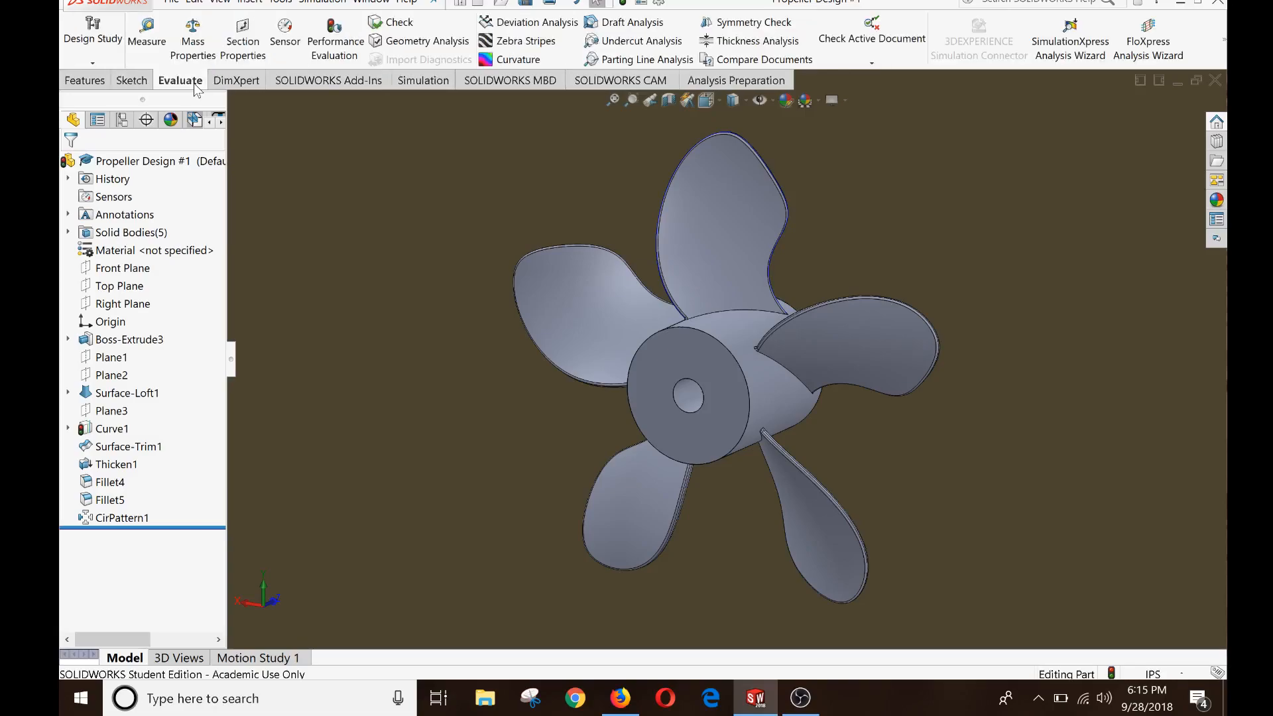
click(146, 45)
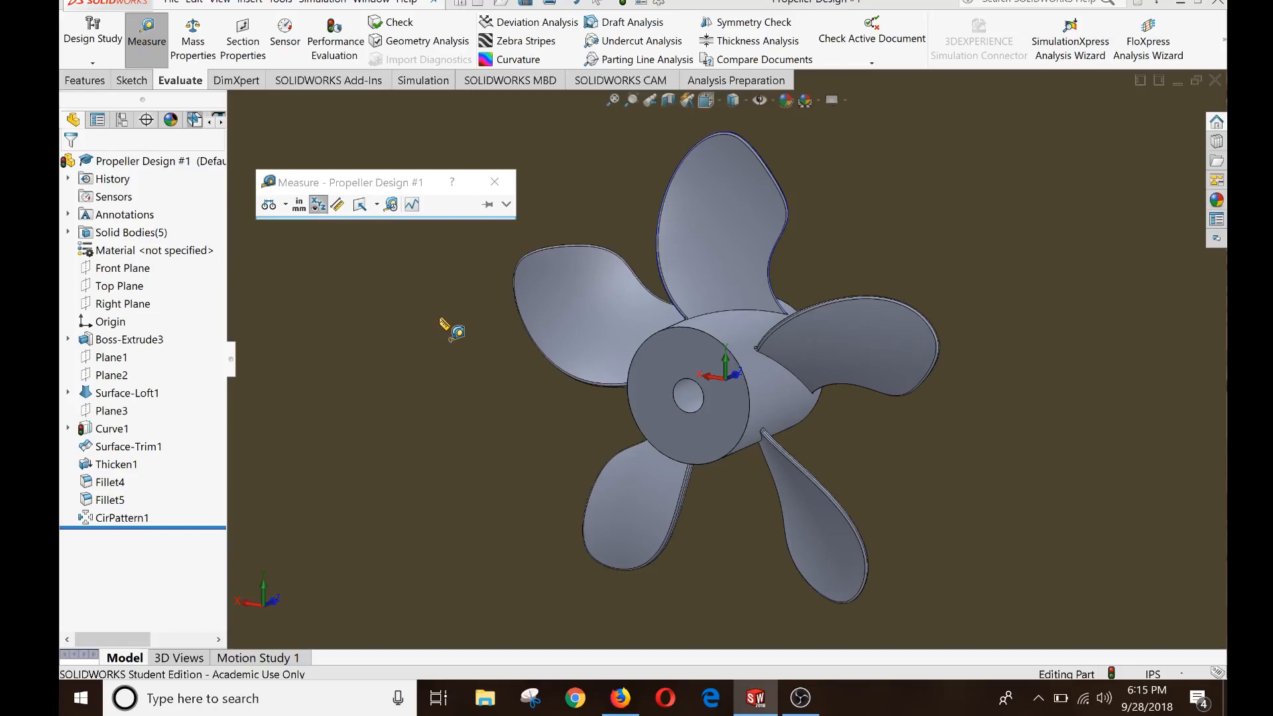
key(Escape)
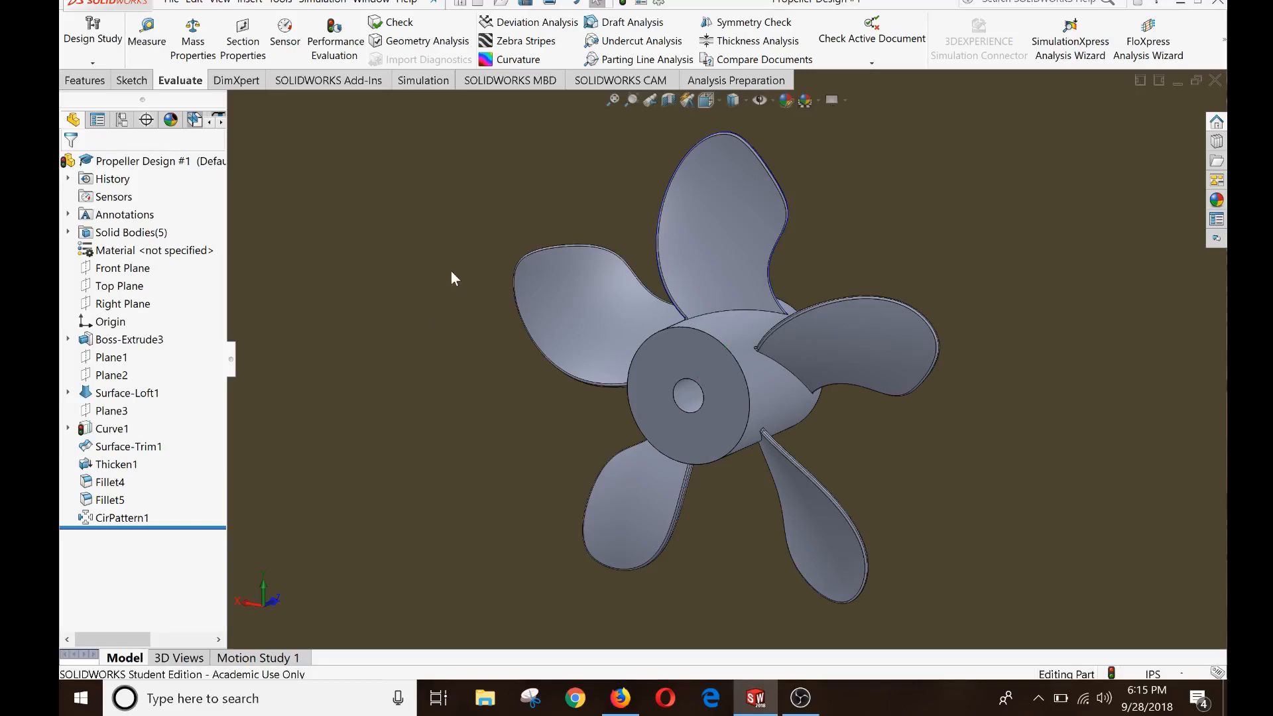
- Measure the outer diameter of the hub's front edge and compare it with the central-part limit in the Firefox presentation
click(146, 32)
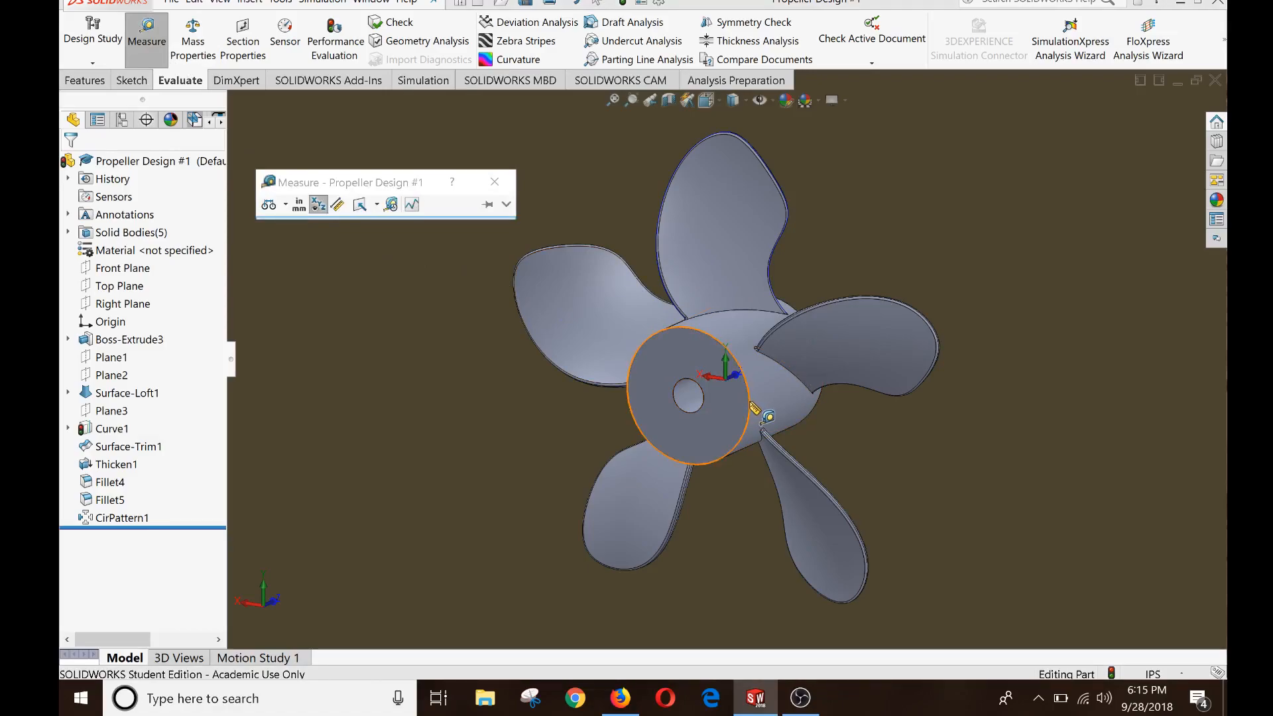
click(754, 406)
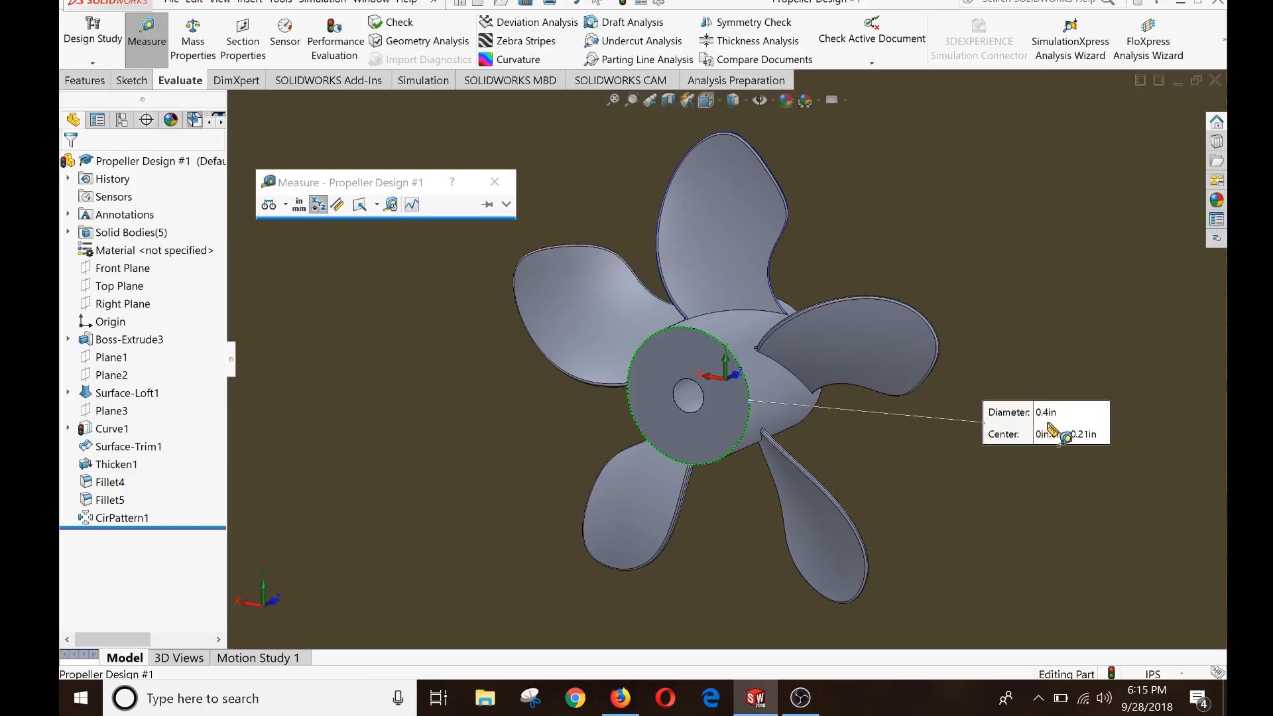
click(620, 697)
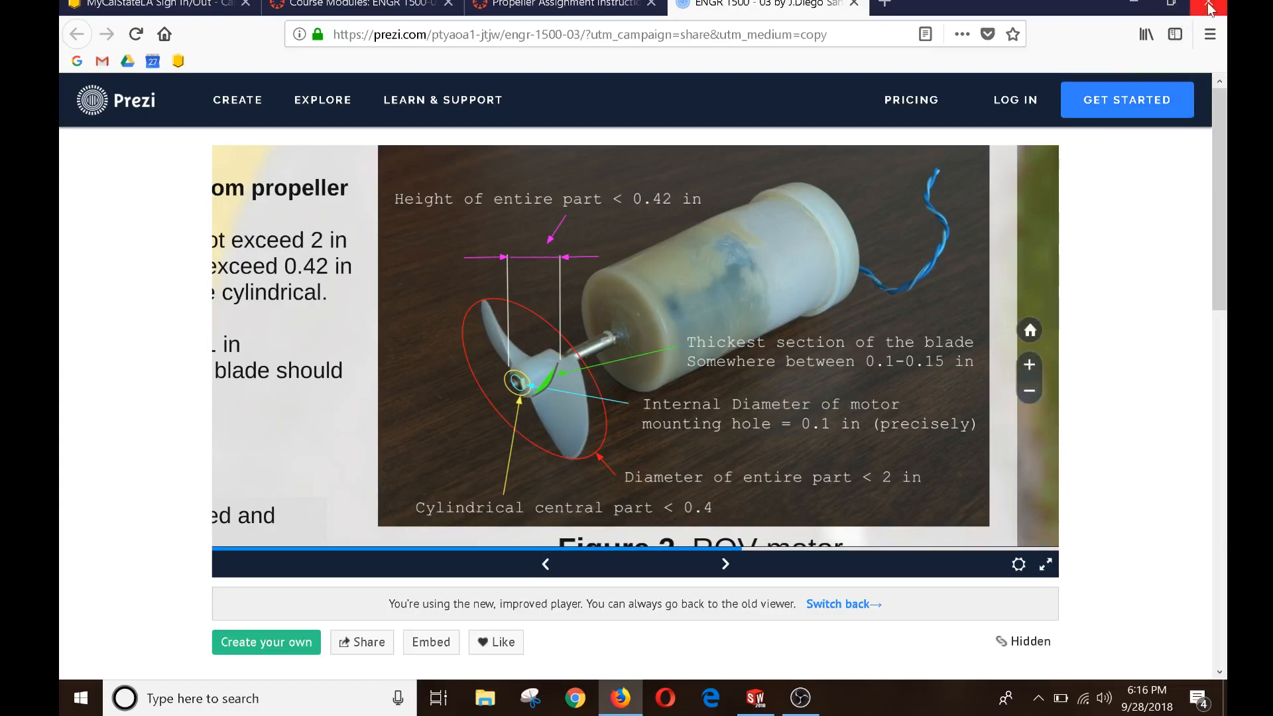
click(1134, 3)
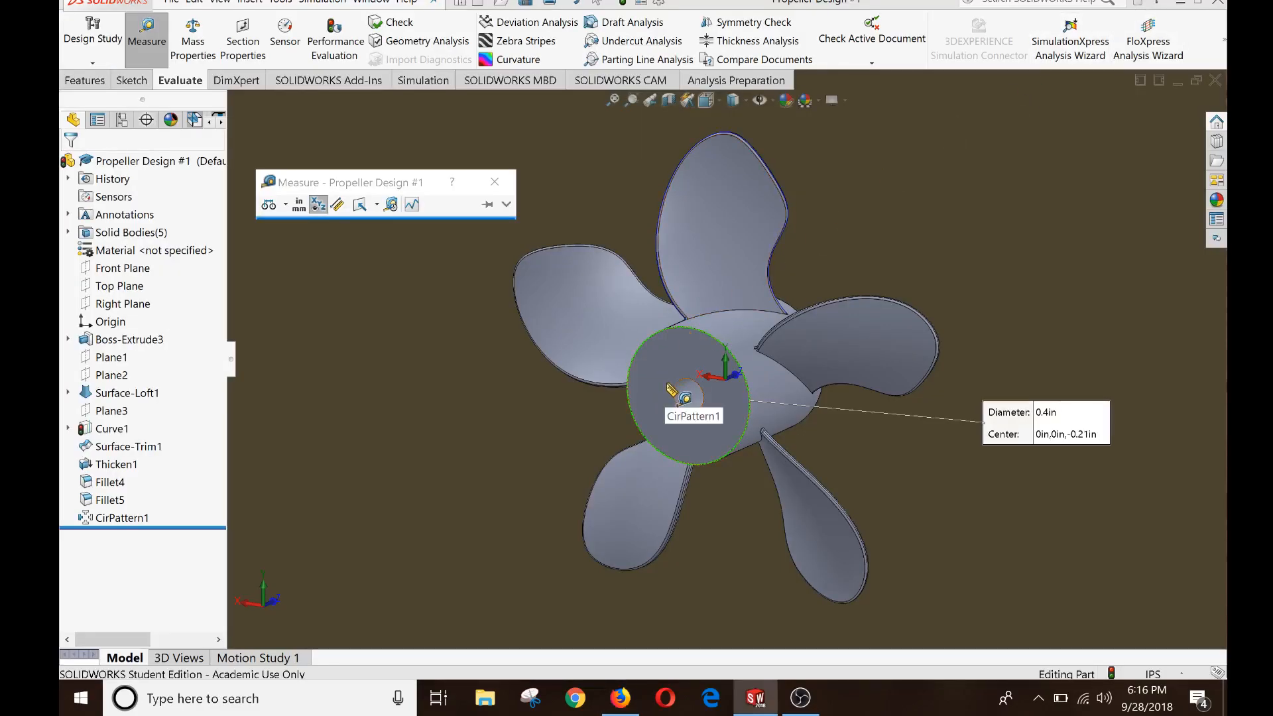
key(Escape)
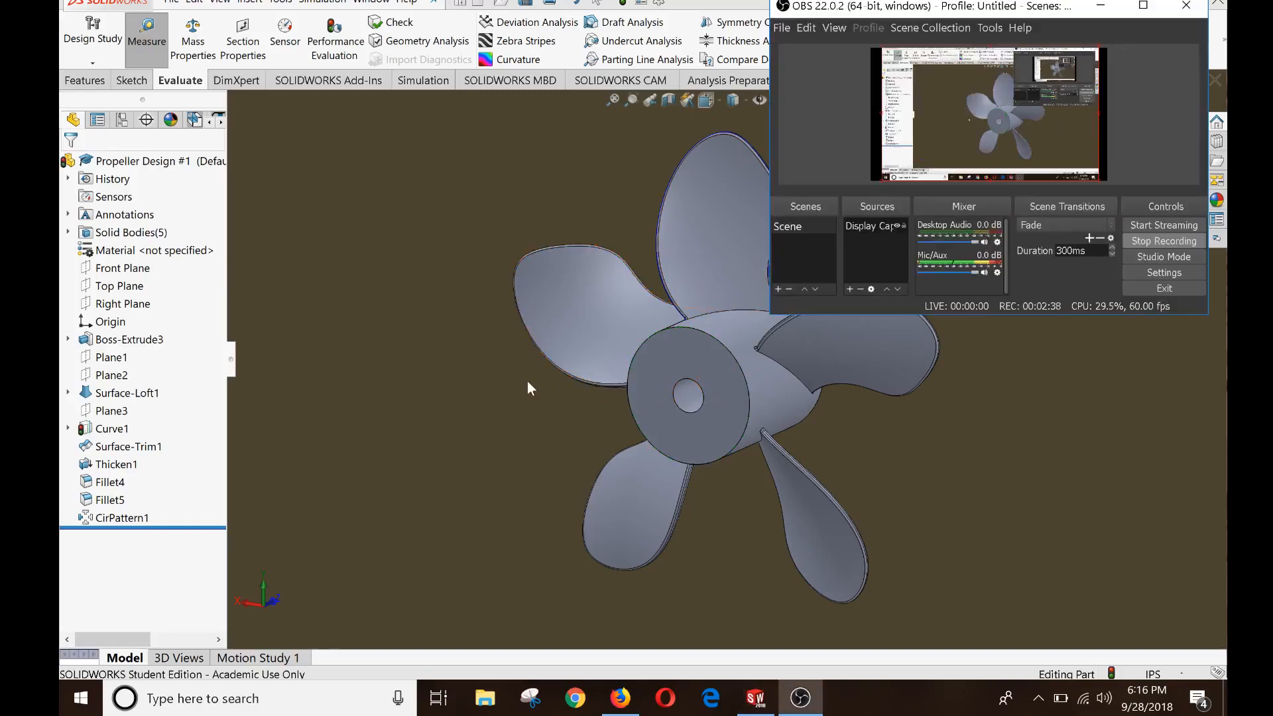
- Measure the diameter of the central mounting hole and compare it with the motor hole requirement in the Firefox presentation
click(674, 392)
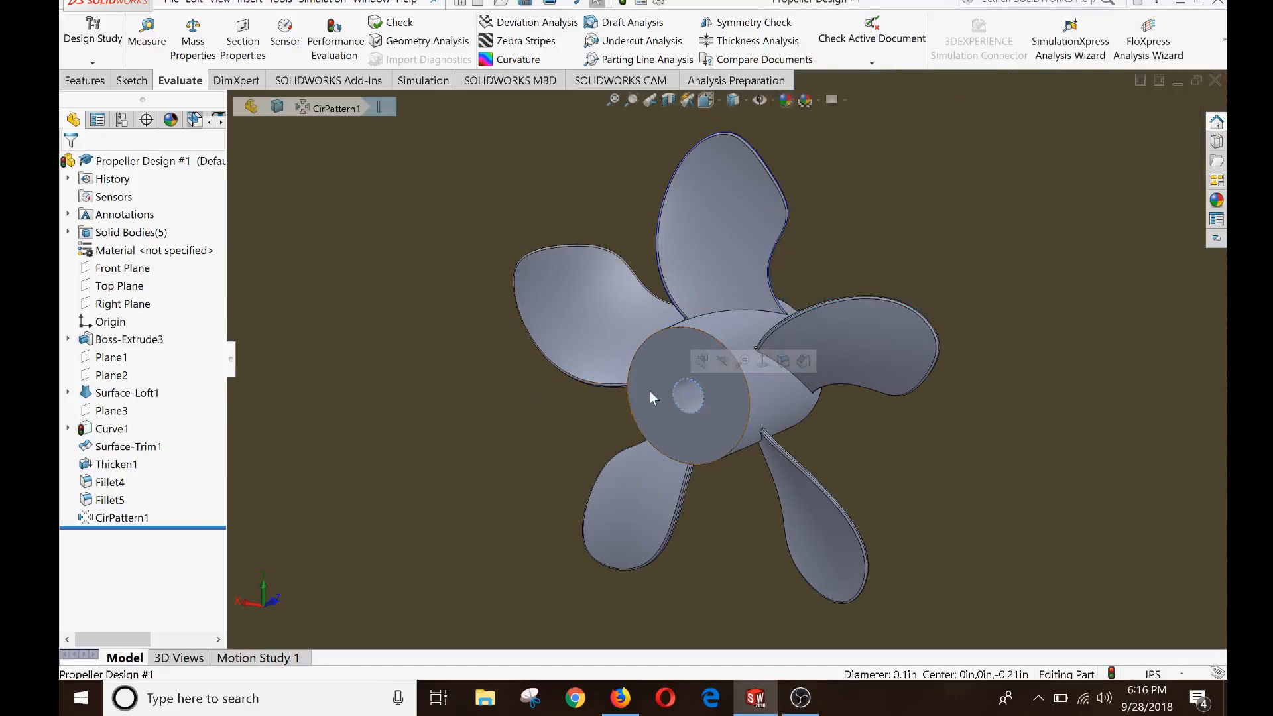
click(147, 33)
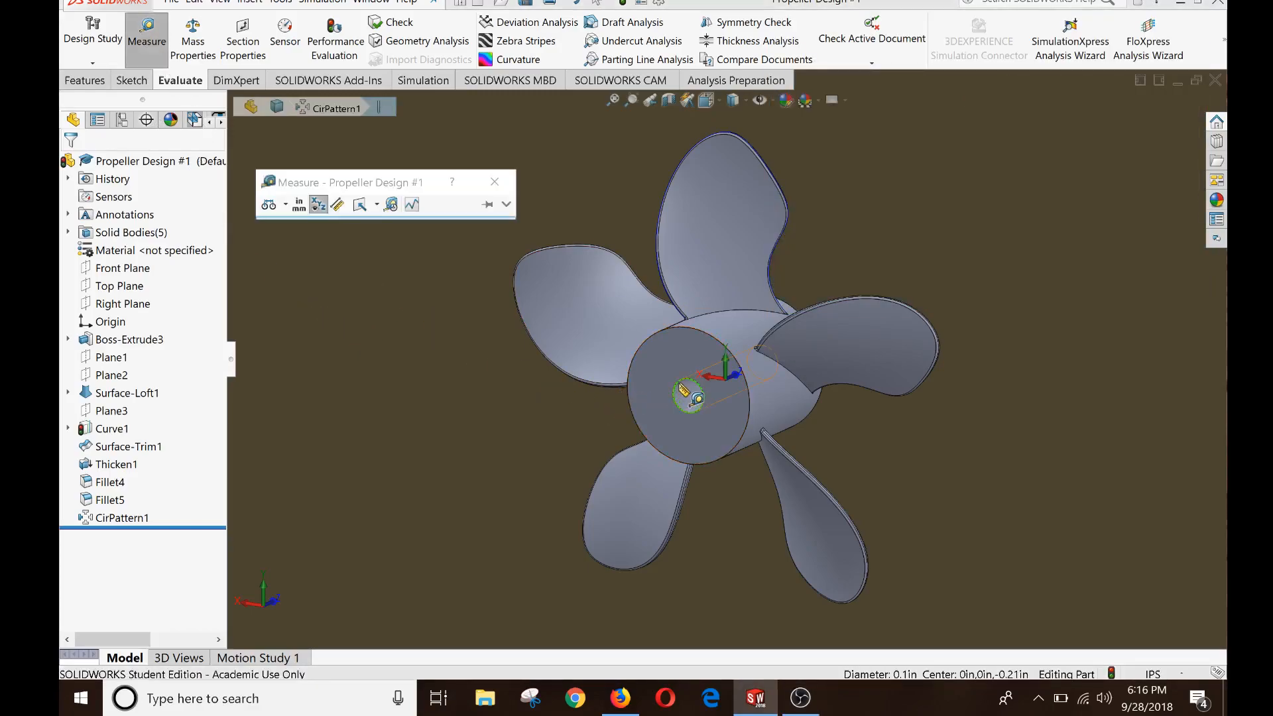
key(Escape)
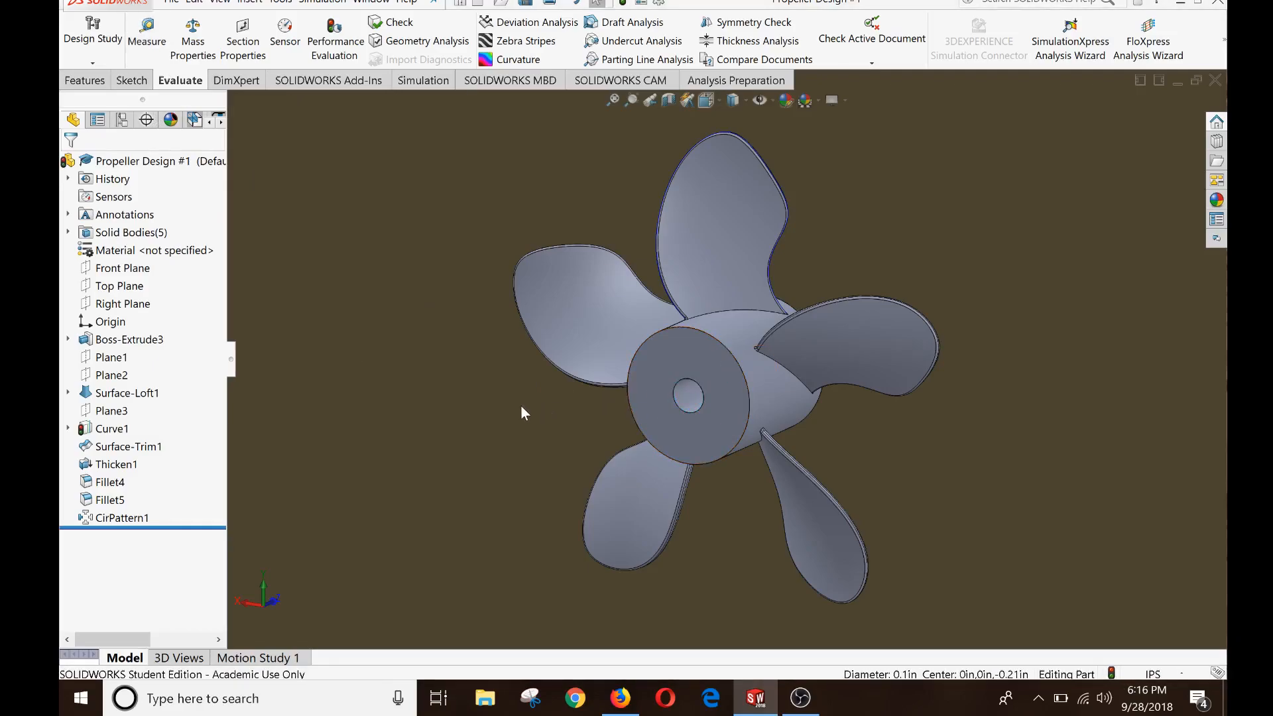
click(147, 33)
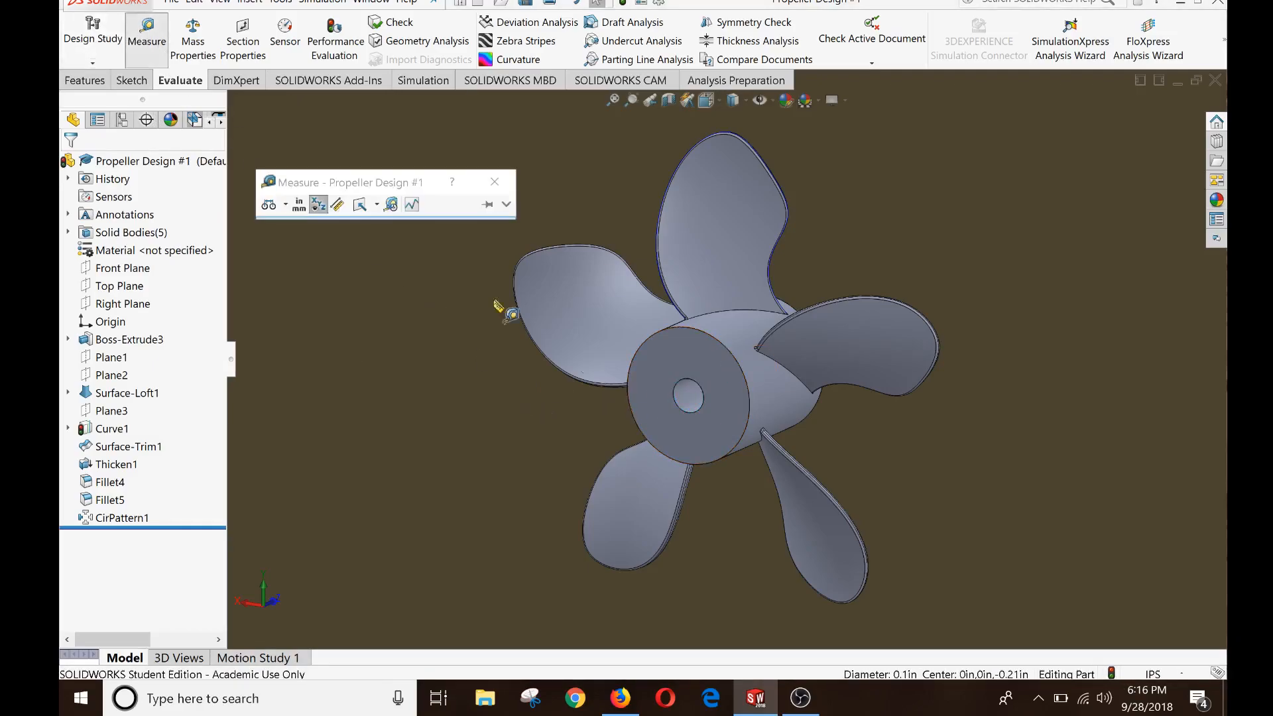
click(704, 402)
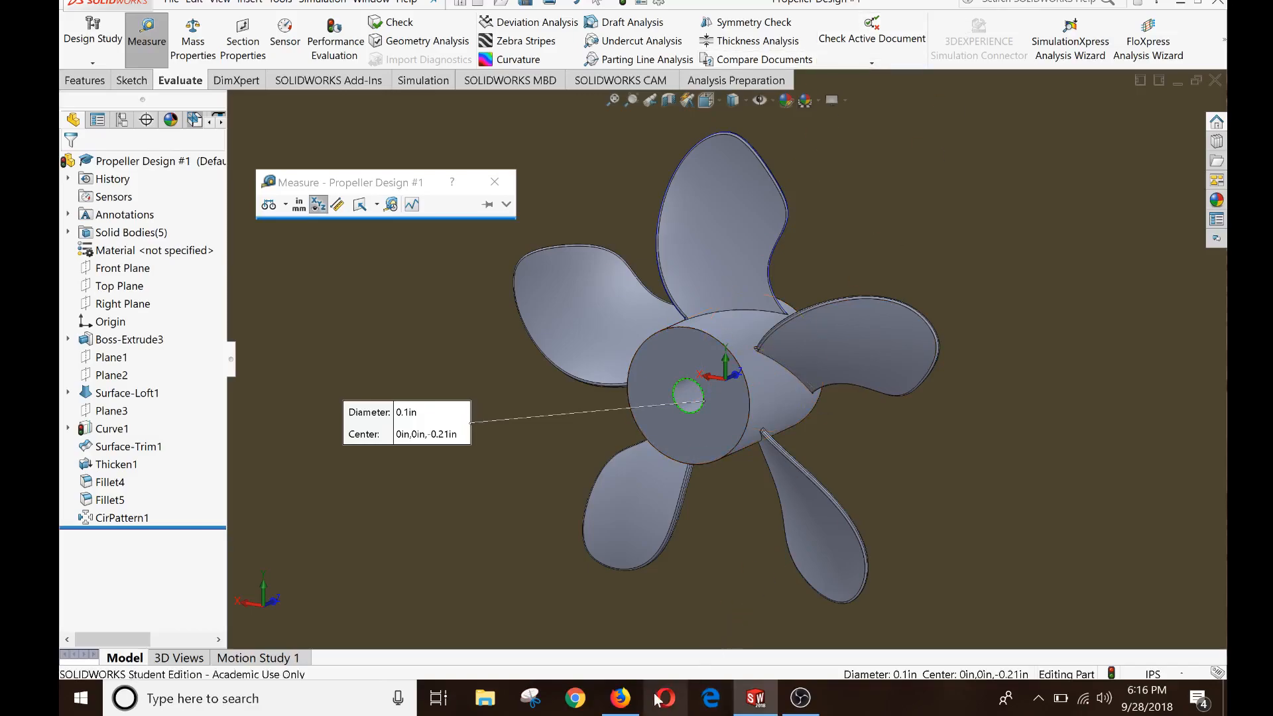
click(620, 698)
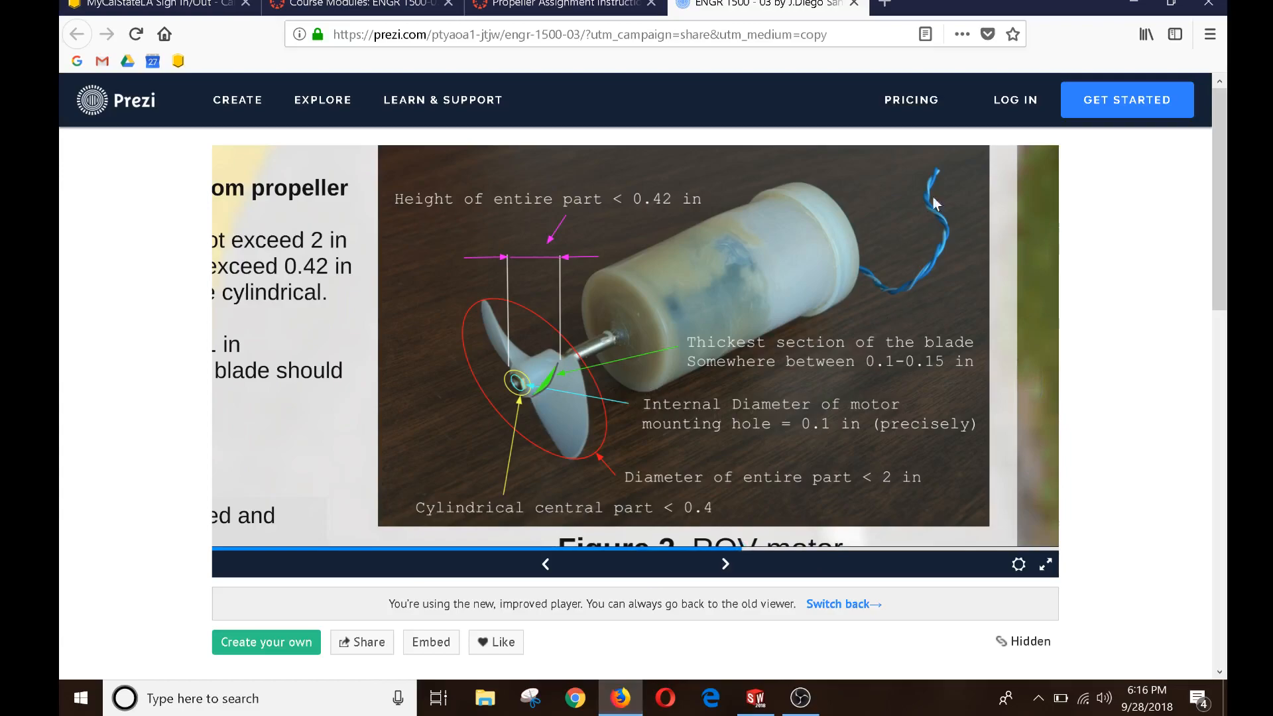
click(1134, 6)
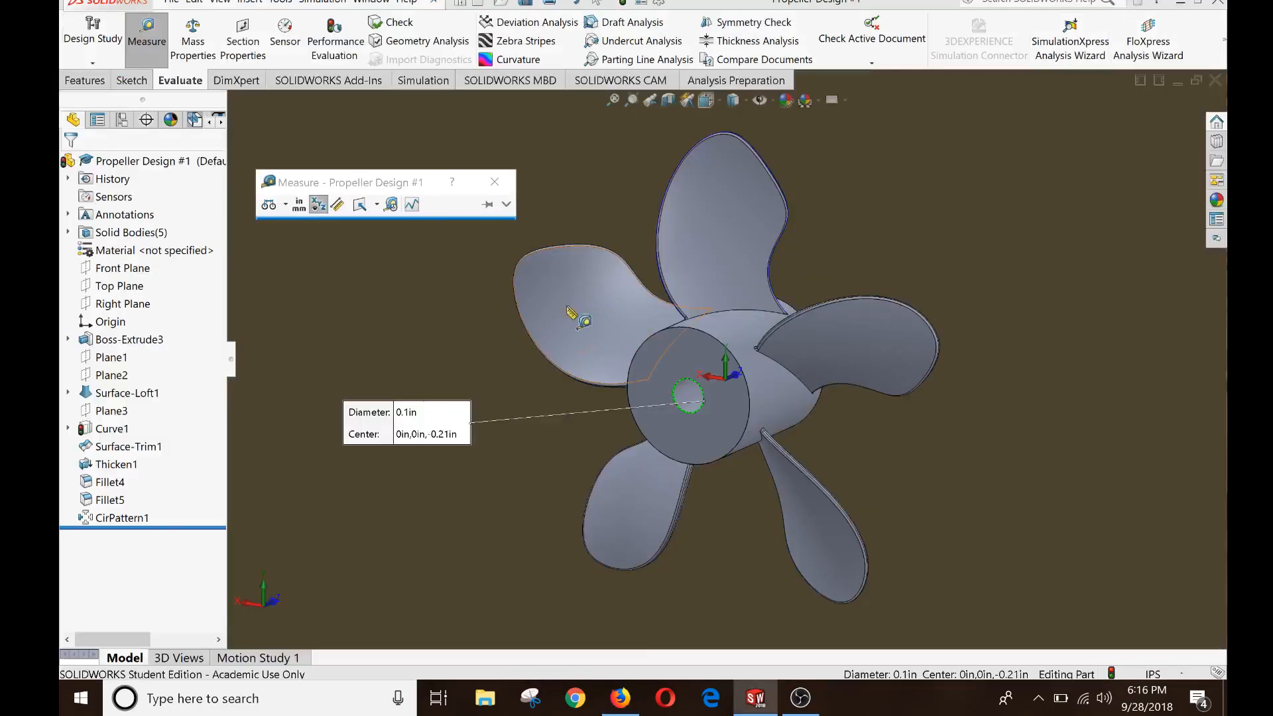
key(alt+Tab)
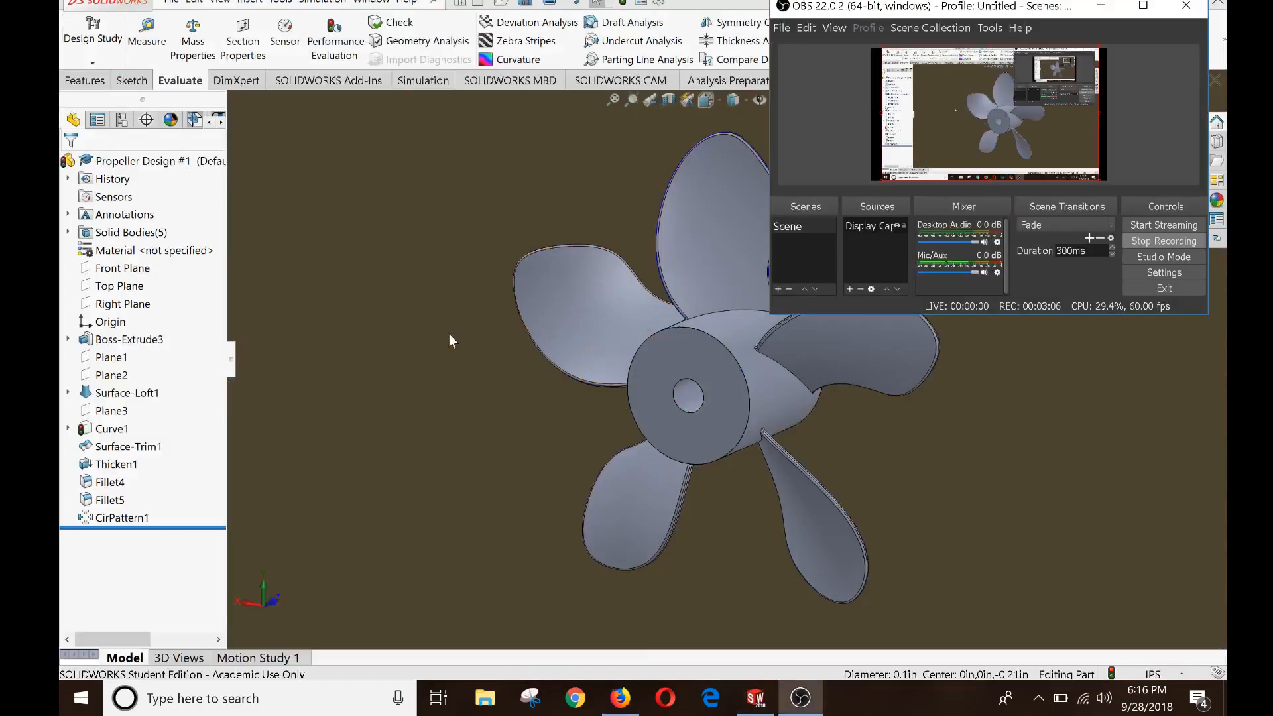
click(431, 347)
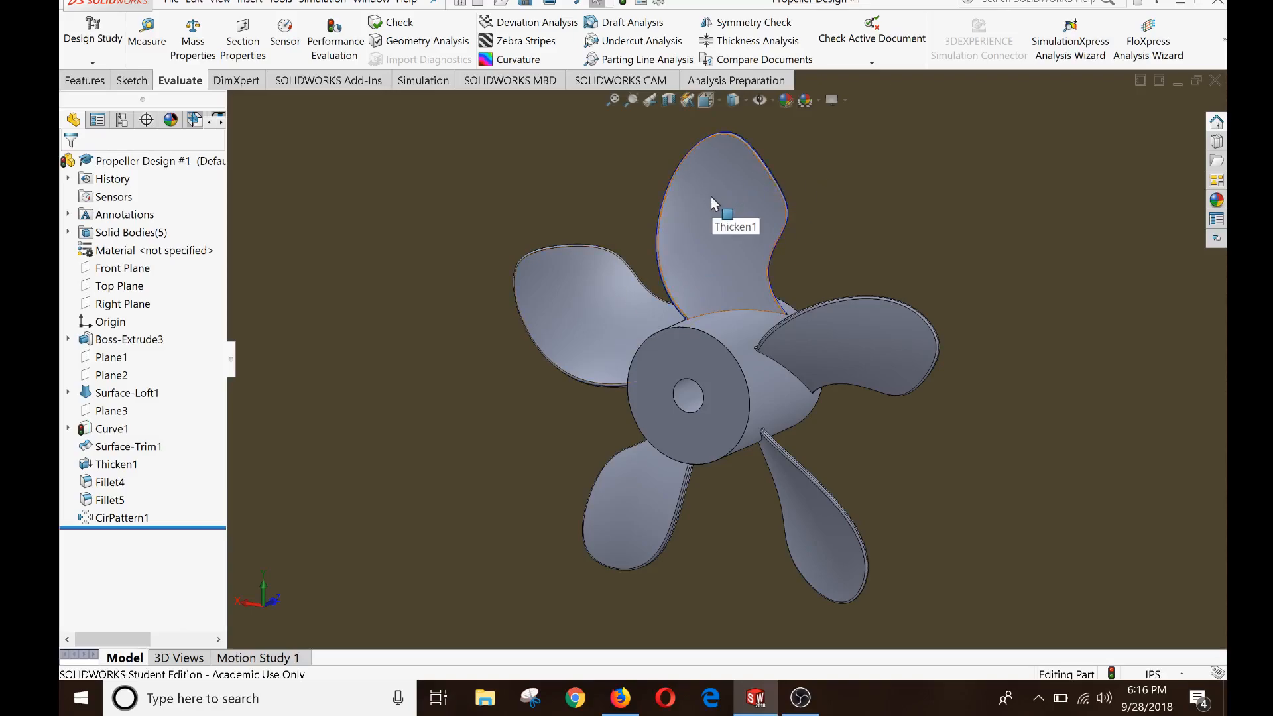
- Measure the distance between the front and back faces of the propeller's uppermost blade
click(149, 48)
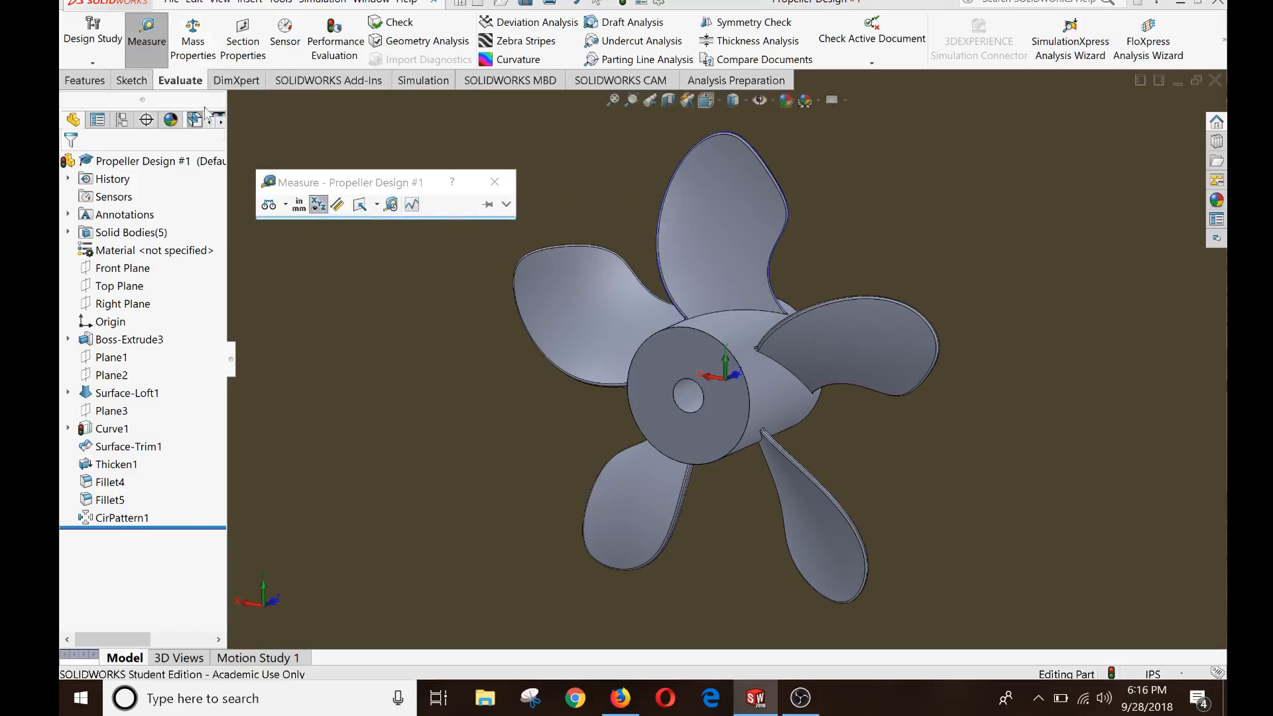
click(726, 244)
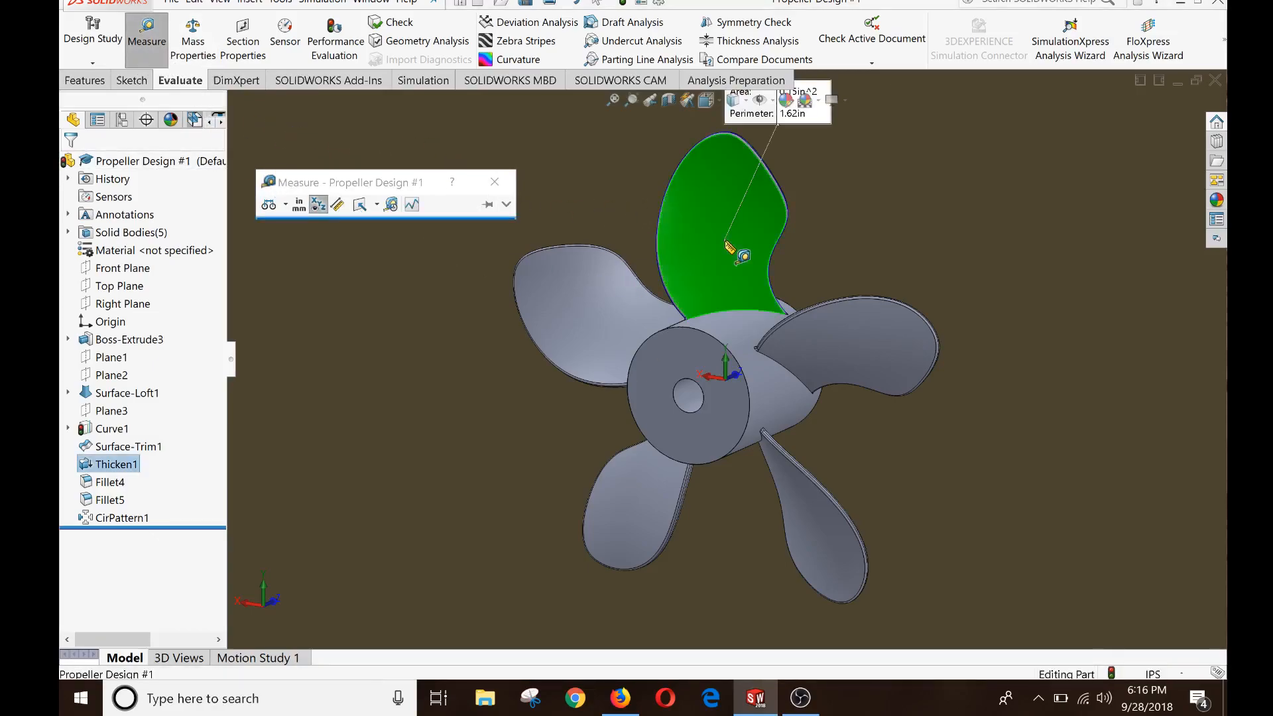
key(Left)
key(Left)
key(Left)
key(Left)
key(Left)
key(Left)
key(Left)
key(Left)
key(Left)
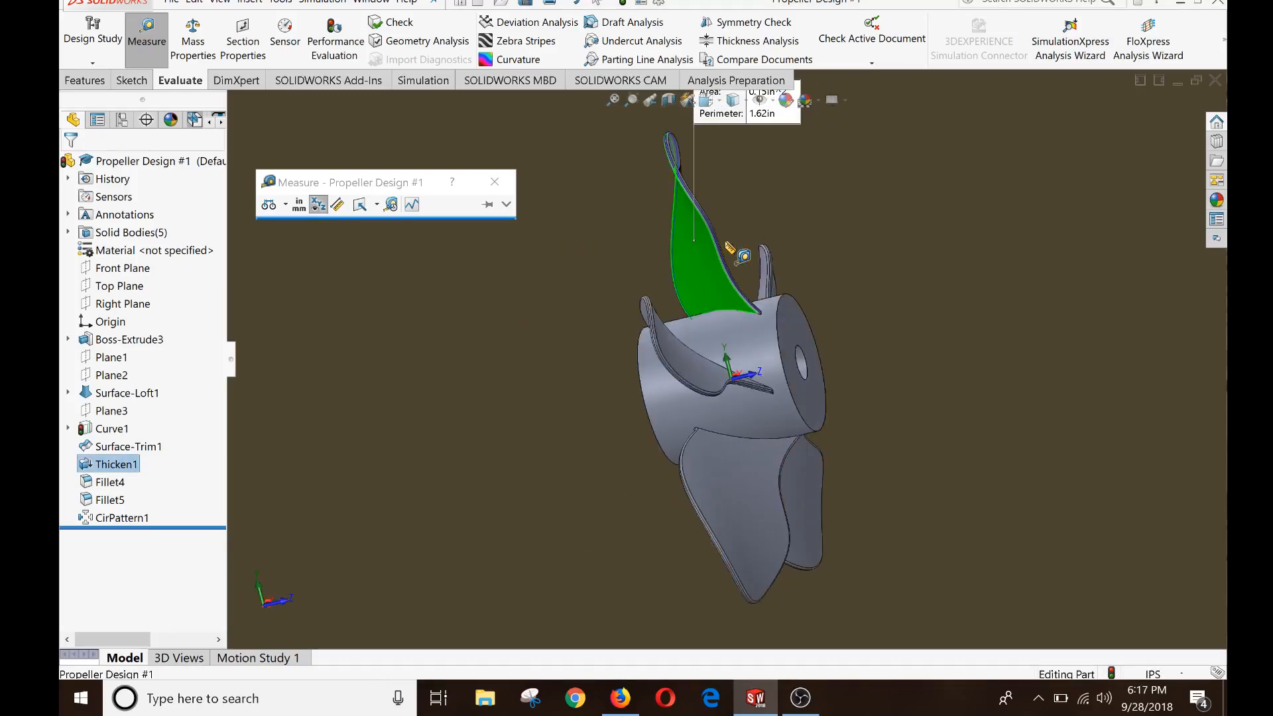
key(Left)
key(Left)
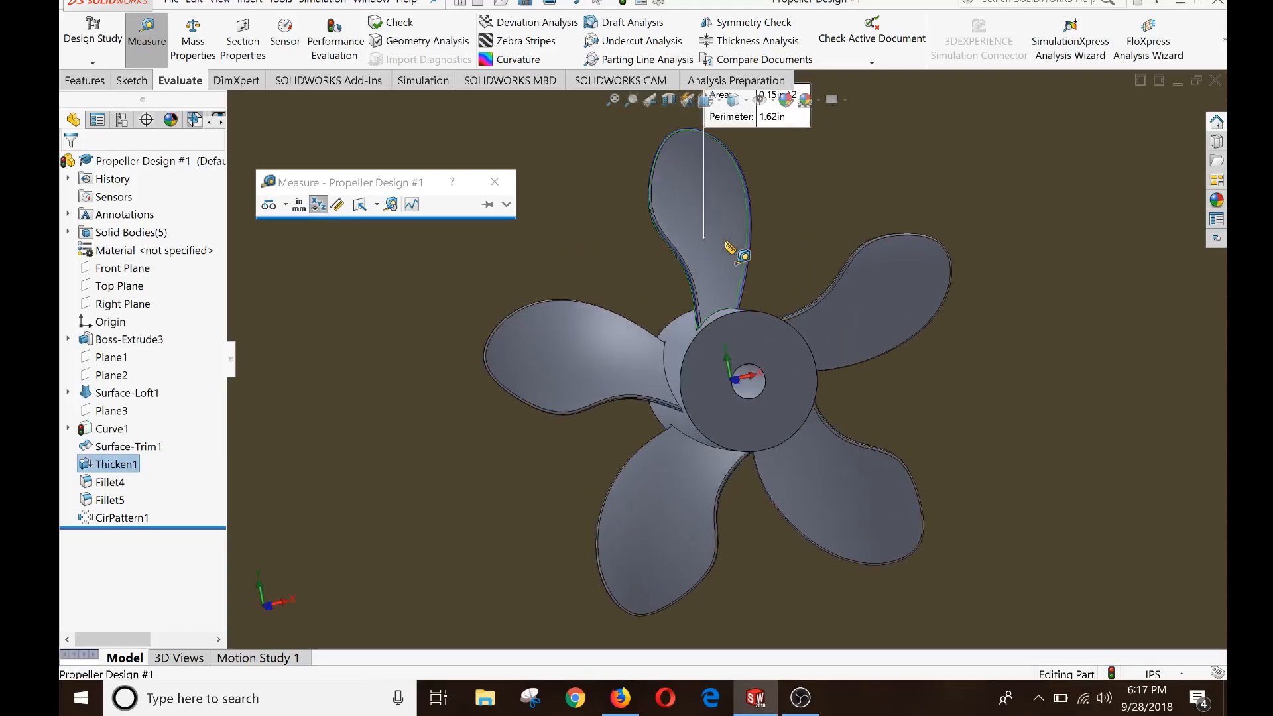
click(741, 247)
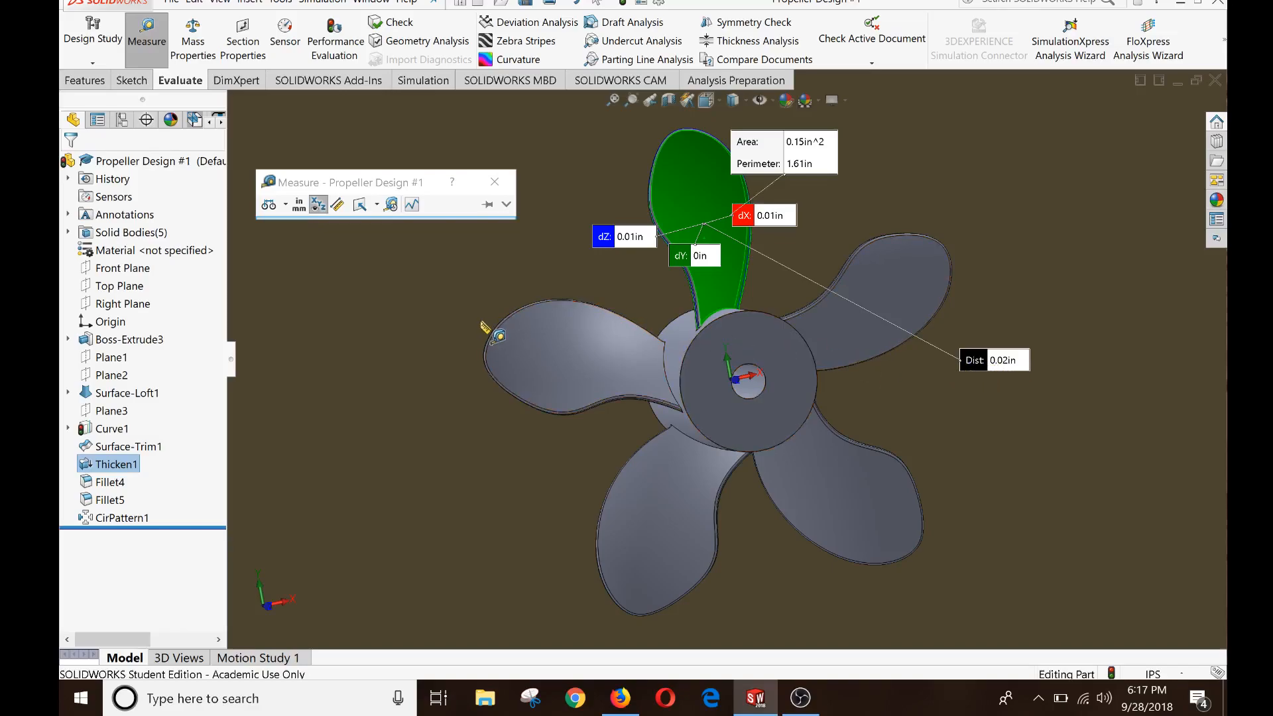
key(Escape)
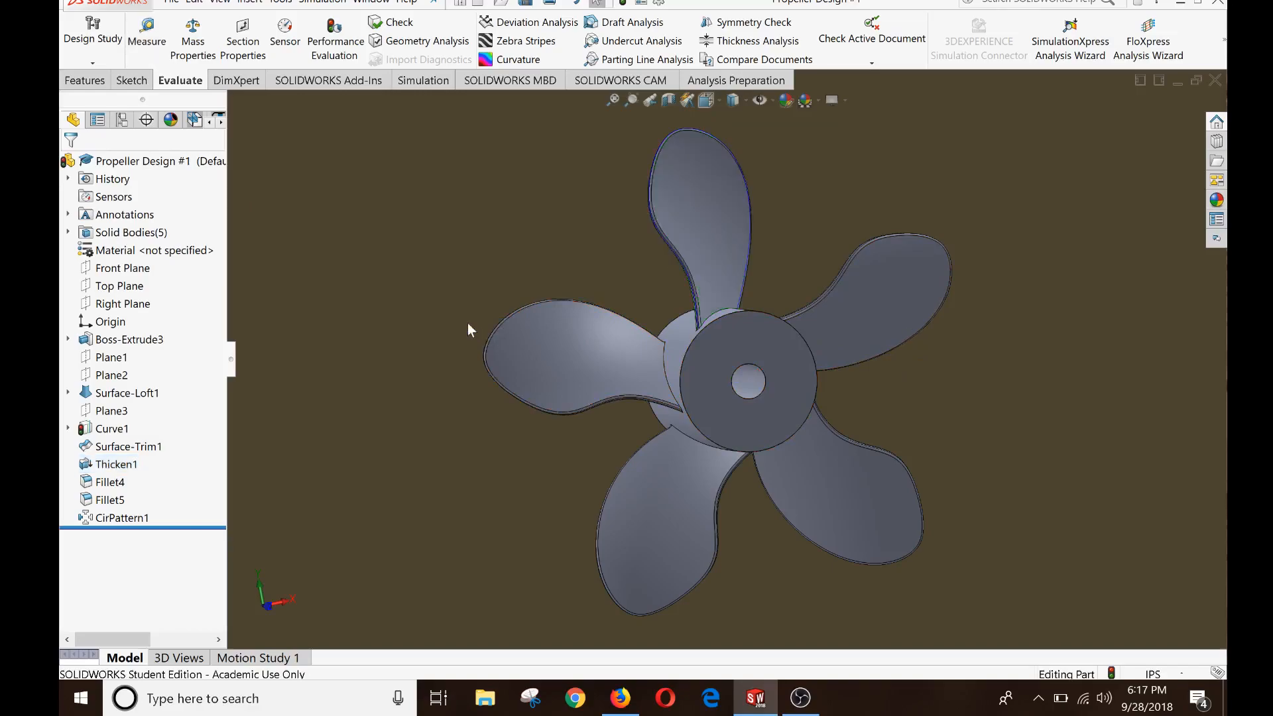
- Examine the propeller's blades and hub from the side and from an angled front view
key(Right)
key(Right)
key(Right)
key(Right)
key(Right)
key(Right)
key(Right)
key(Right)
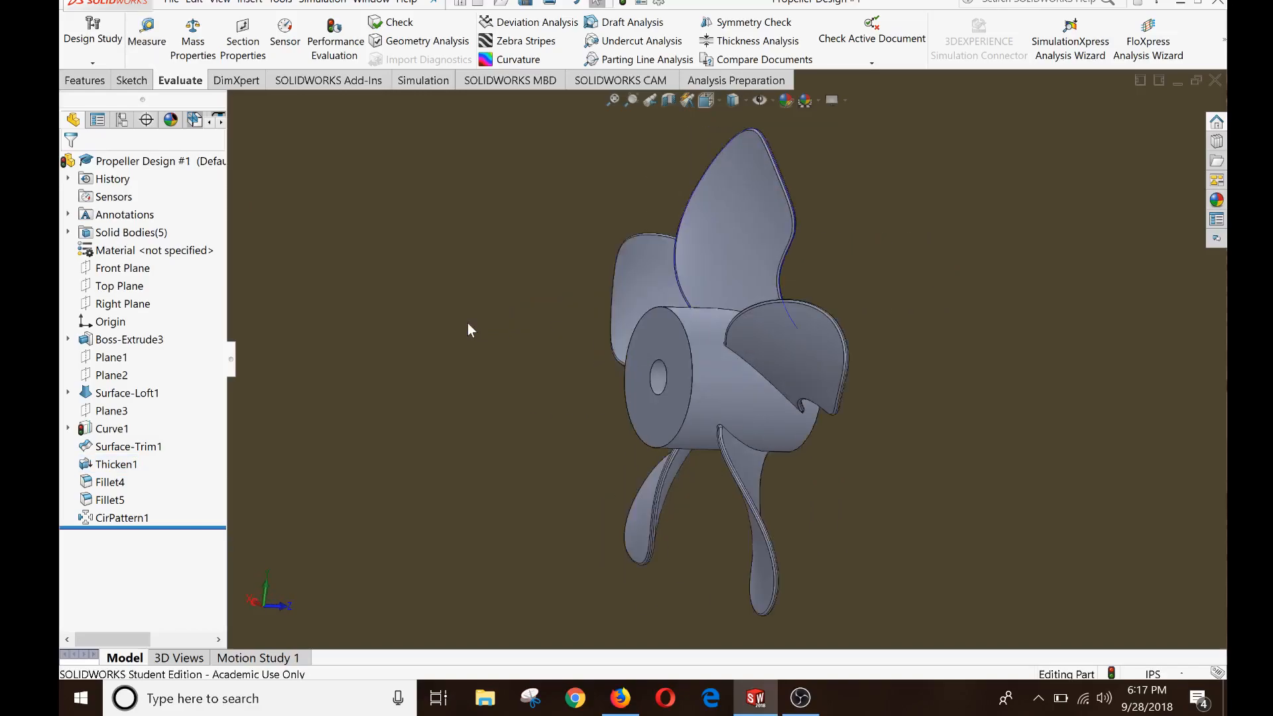
key(Right)
key(Right)
key(Right)
key(Right)
key(Right)
key(Right)
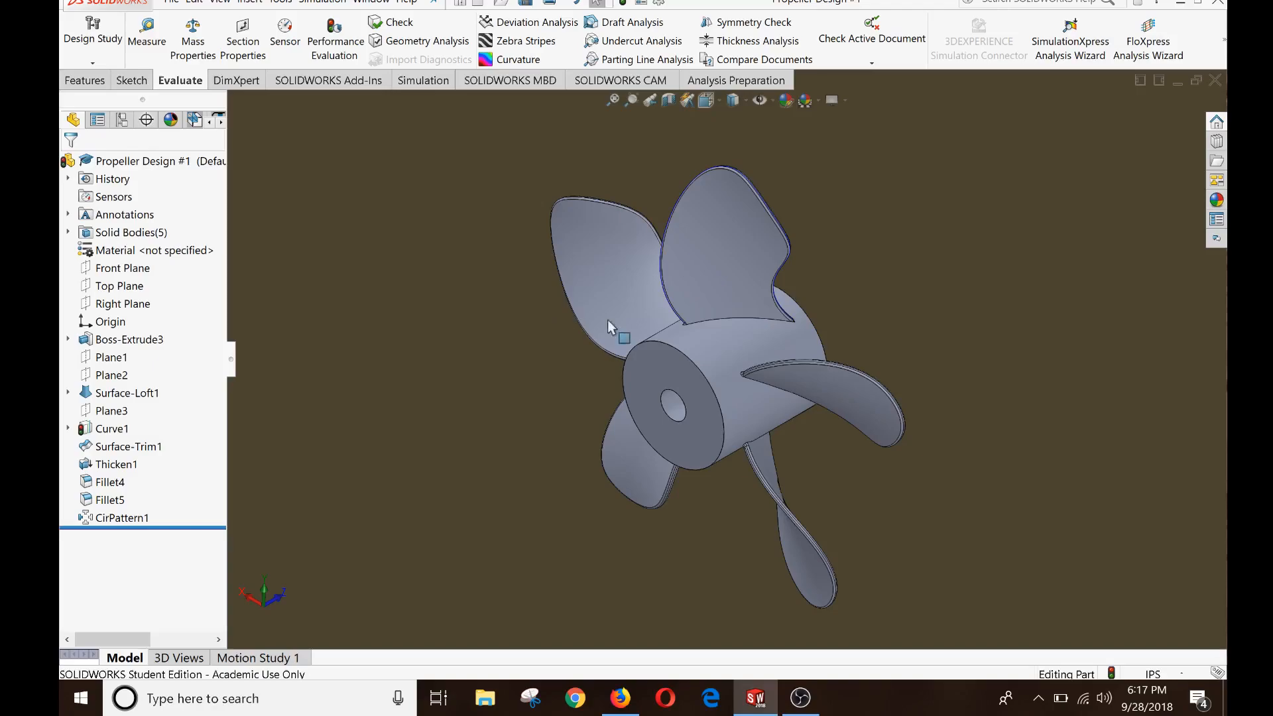
- Create a drawing from the propeller part on an A (ANSI) Landscape sheet with the sheet format displayed
click(492, 3)
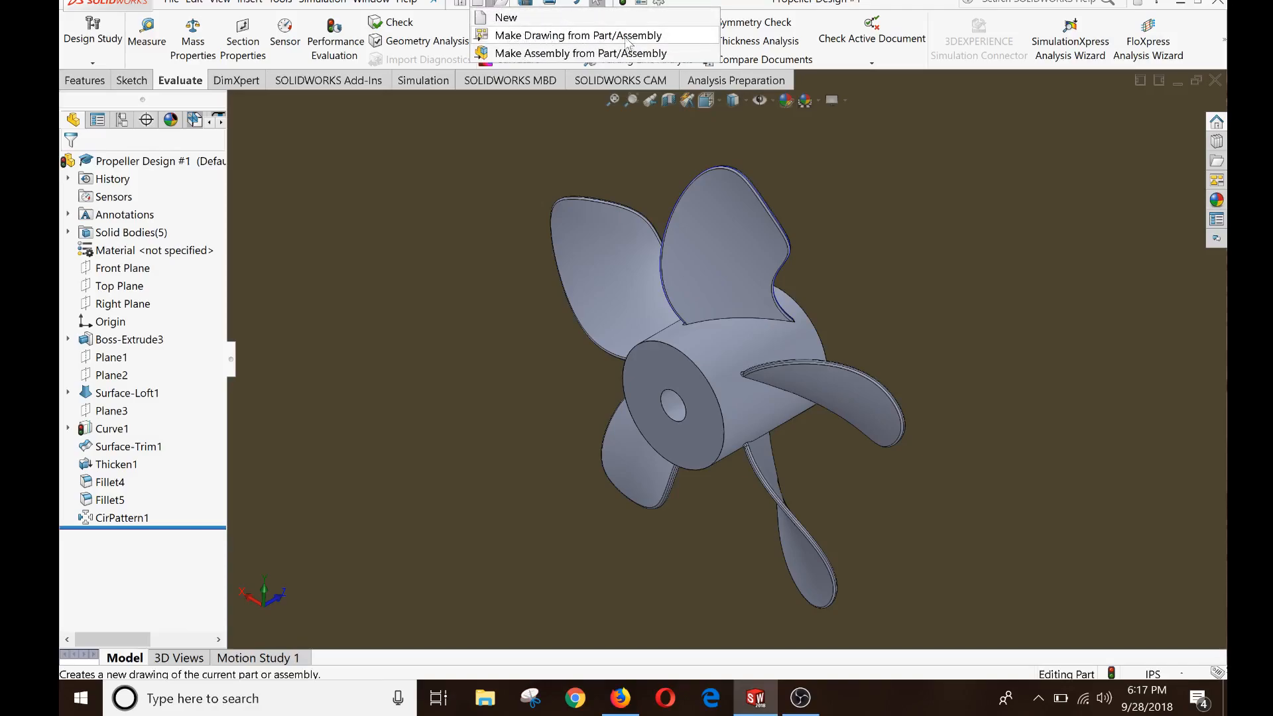
click(549, 37)
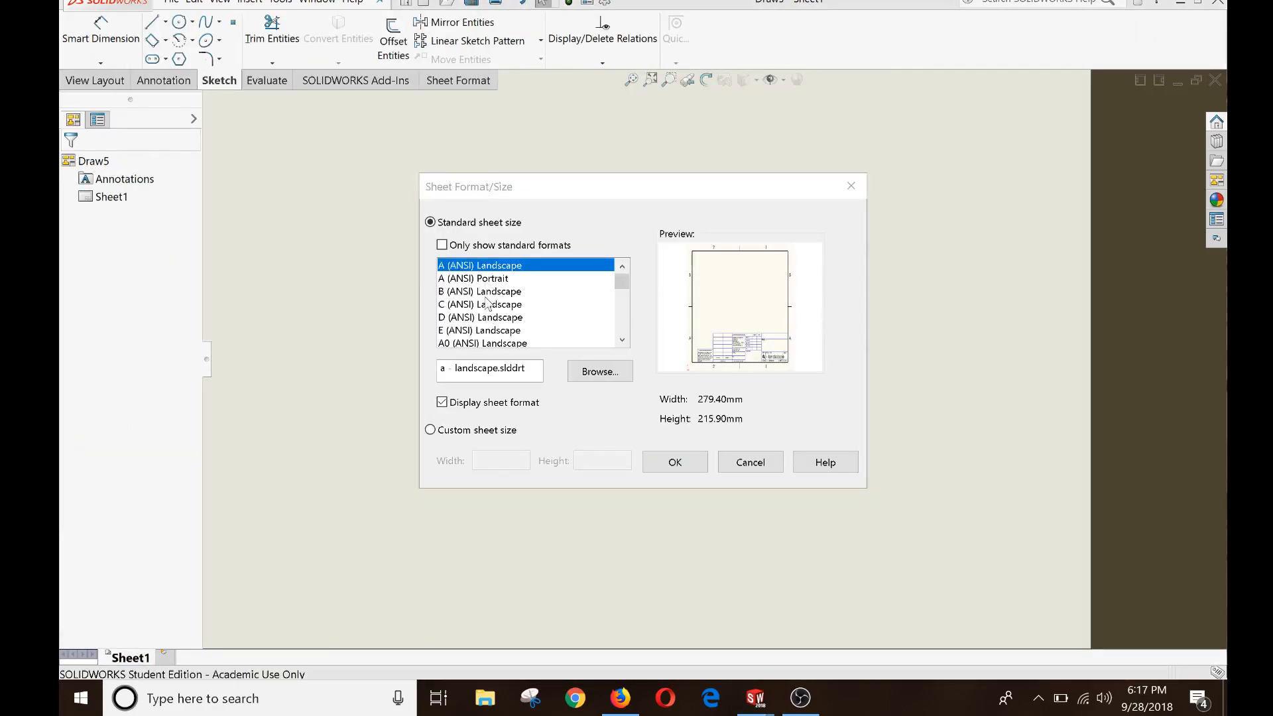
click(442, 245)
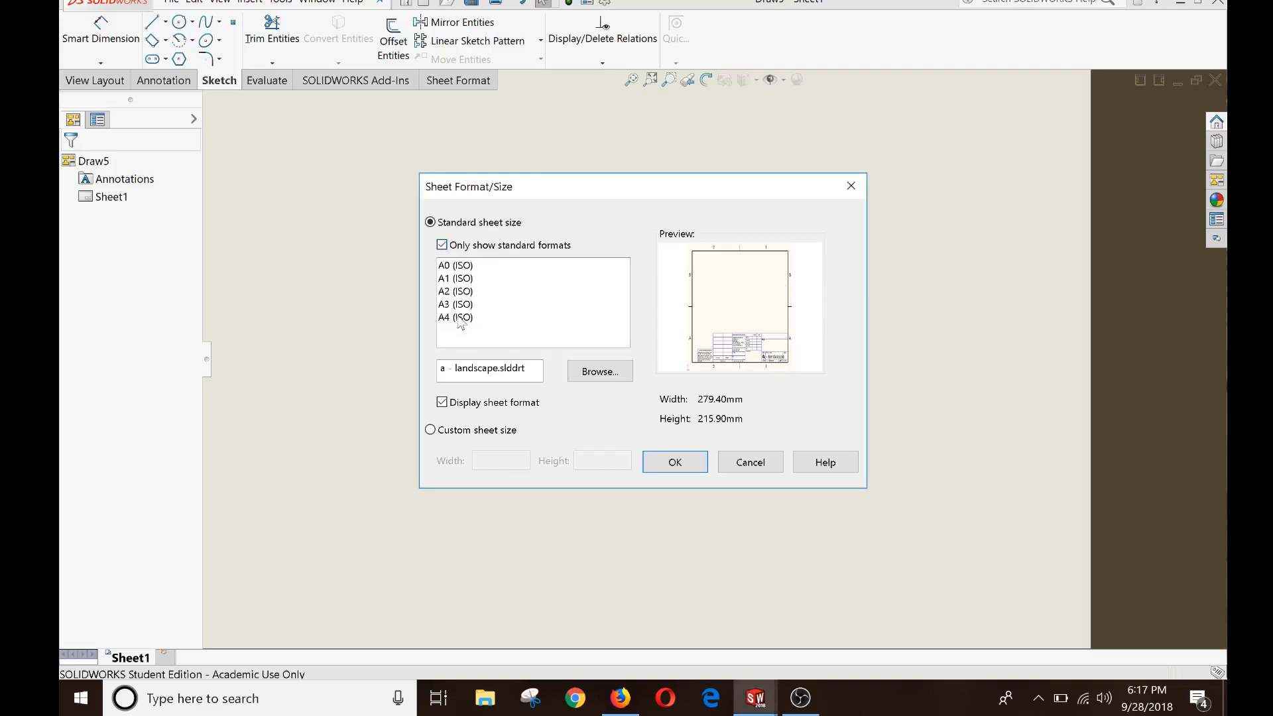
click(442, 245)
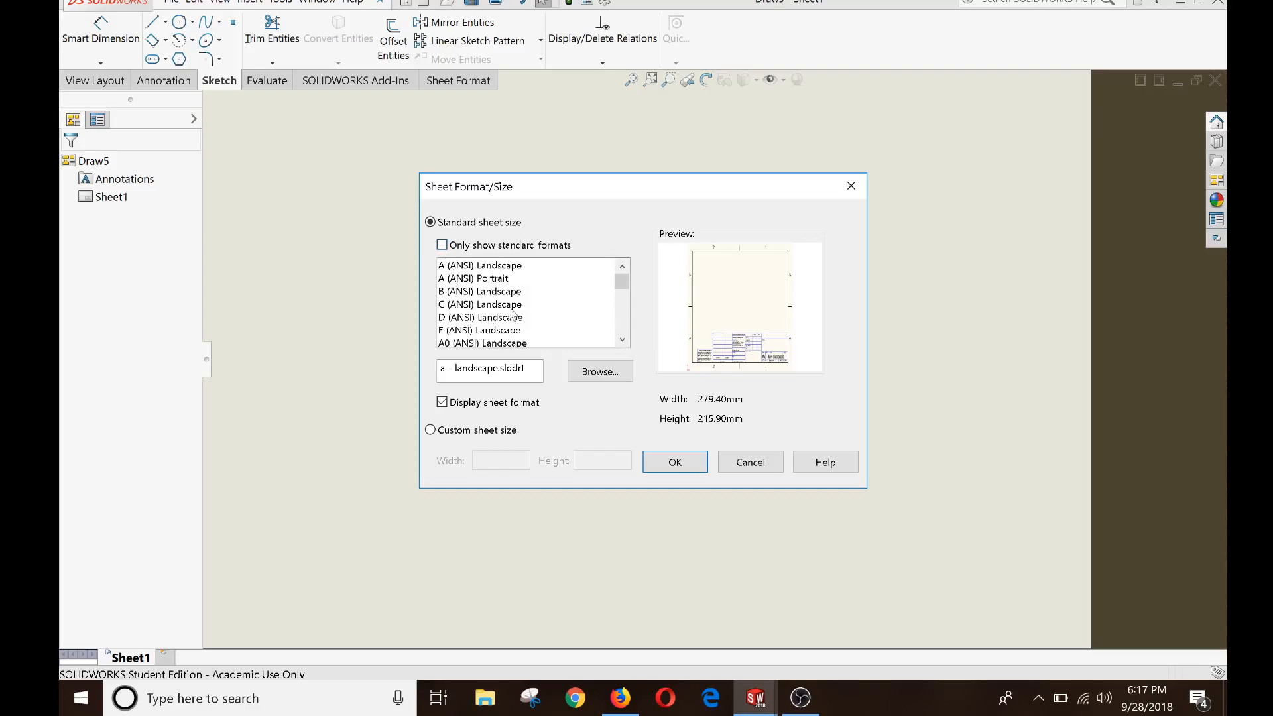
click(494, 279)
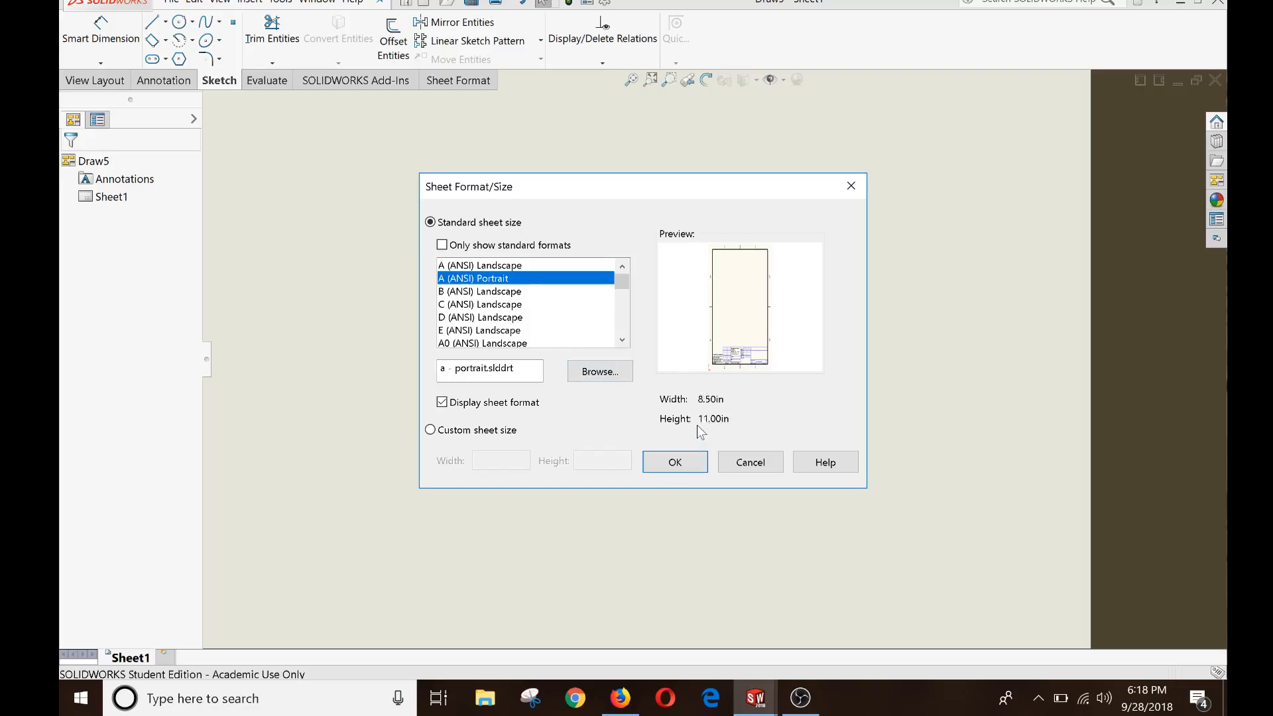
click(511, 266)
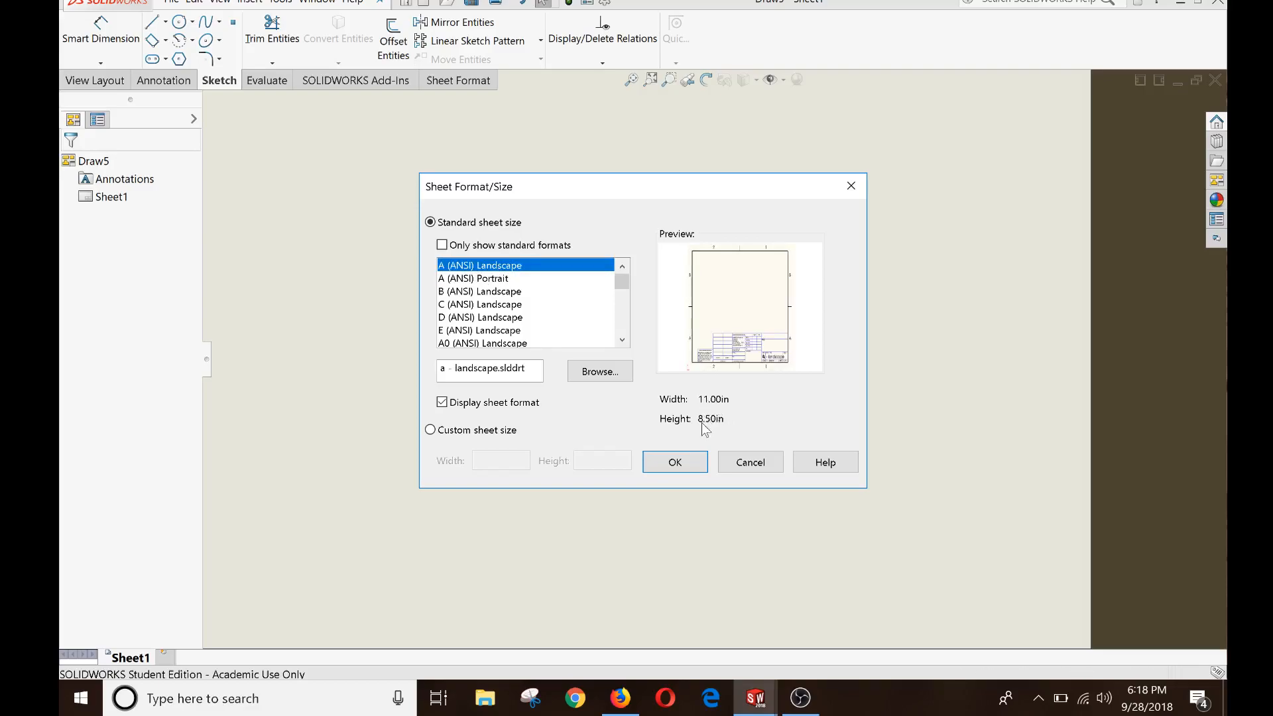
click(686, 461)
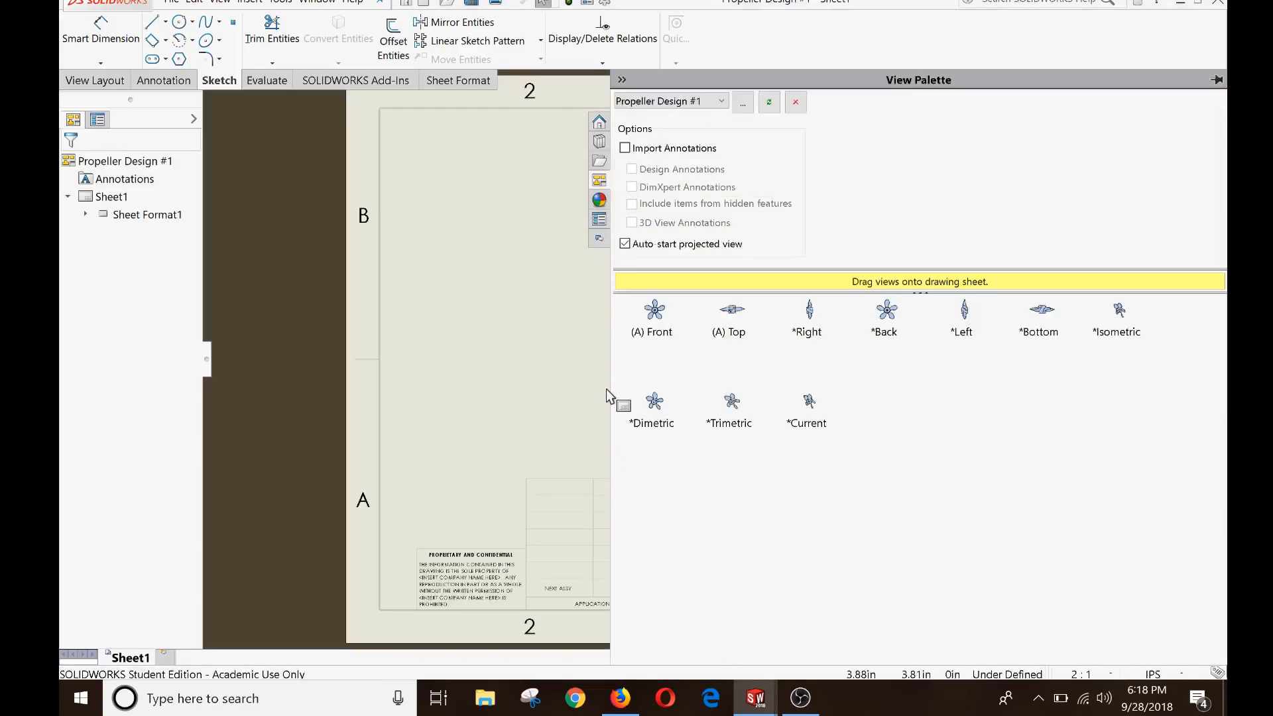
- Place the propeller's Front view in the upper-left area of the sheet without adding projected views
click(477, 281)
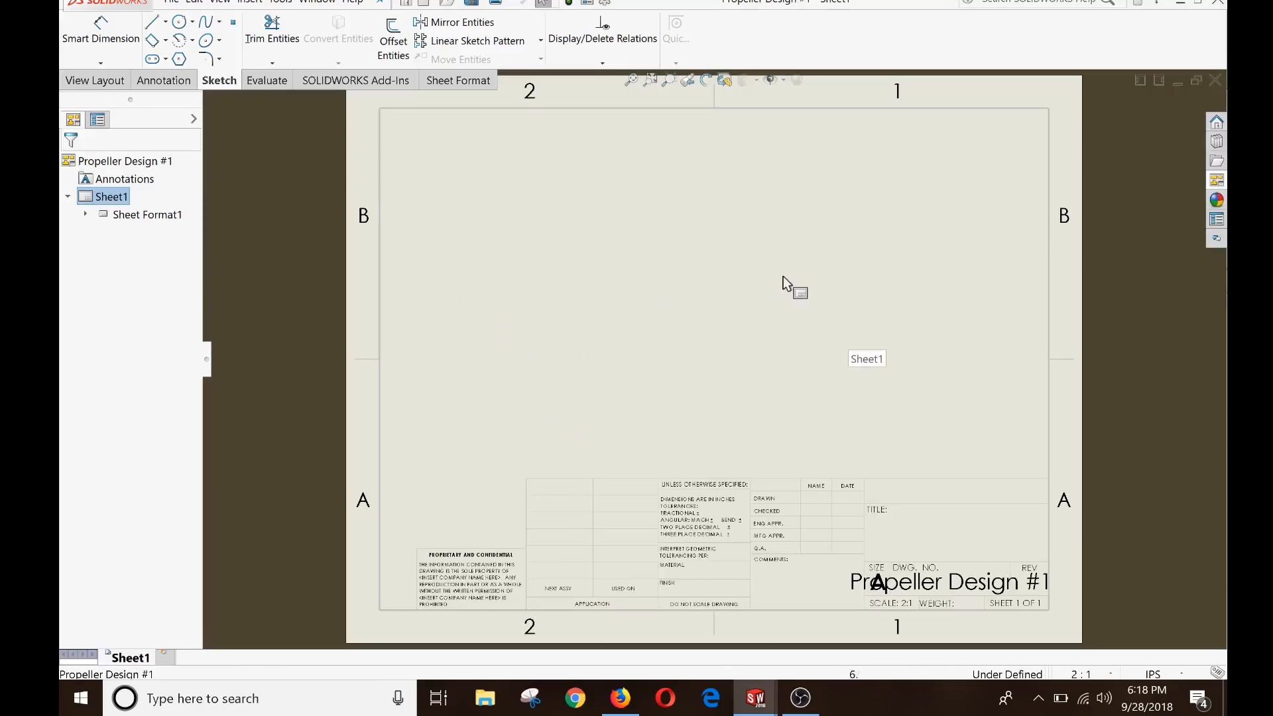
click(1217, 181)
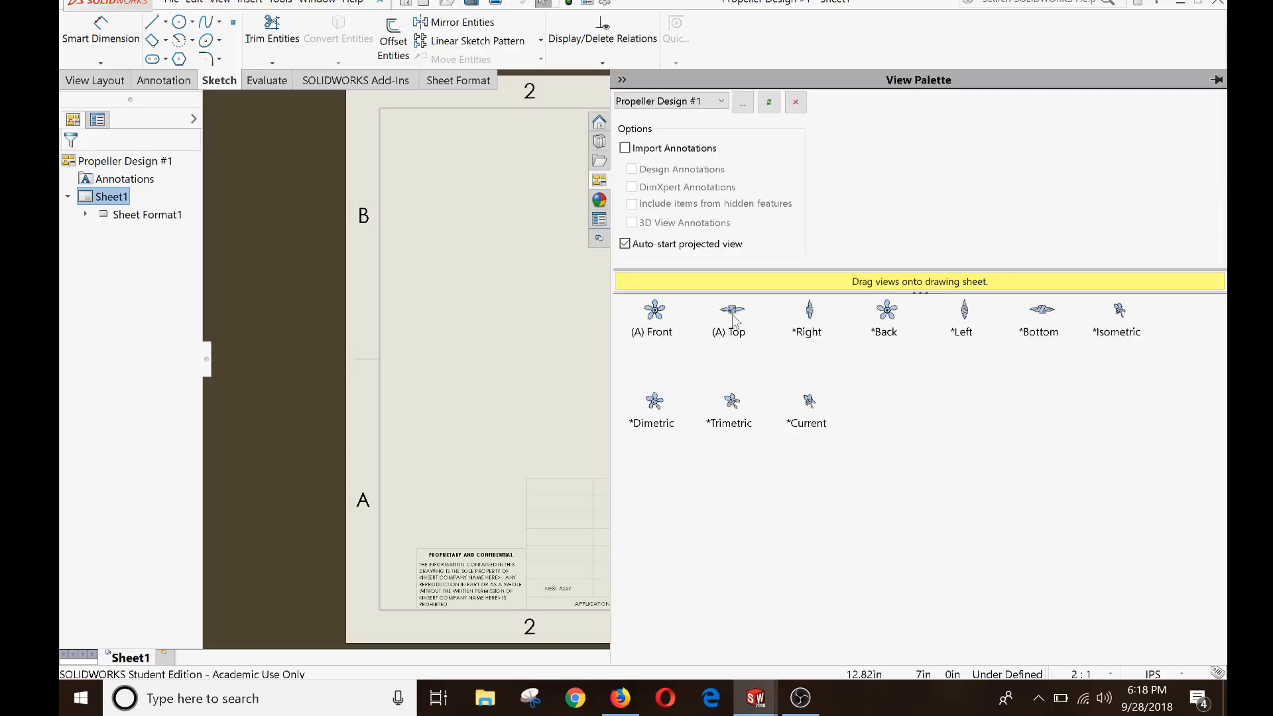
click(656, 312)
mouse_move(659, 315)
mouse_down()
mouse_move(622, 322)
mouse_move(523, 286)
mouse_move(562, 278)
mouse_move(582, 297)
mouse_up()
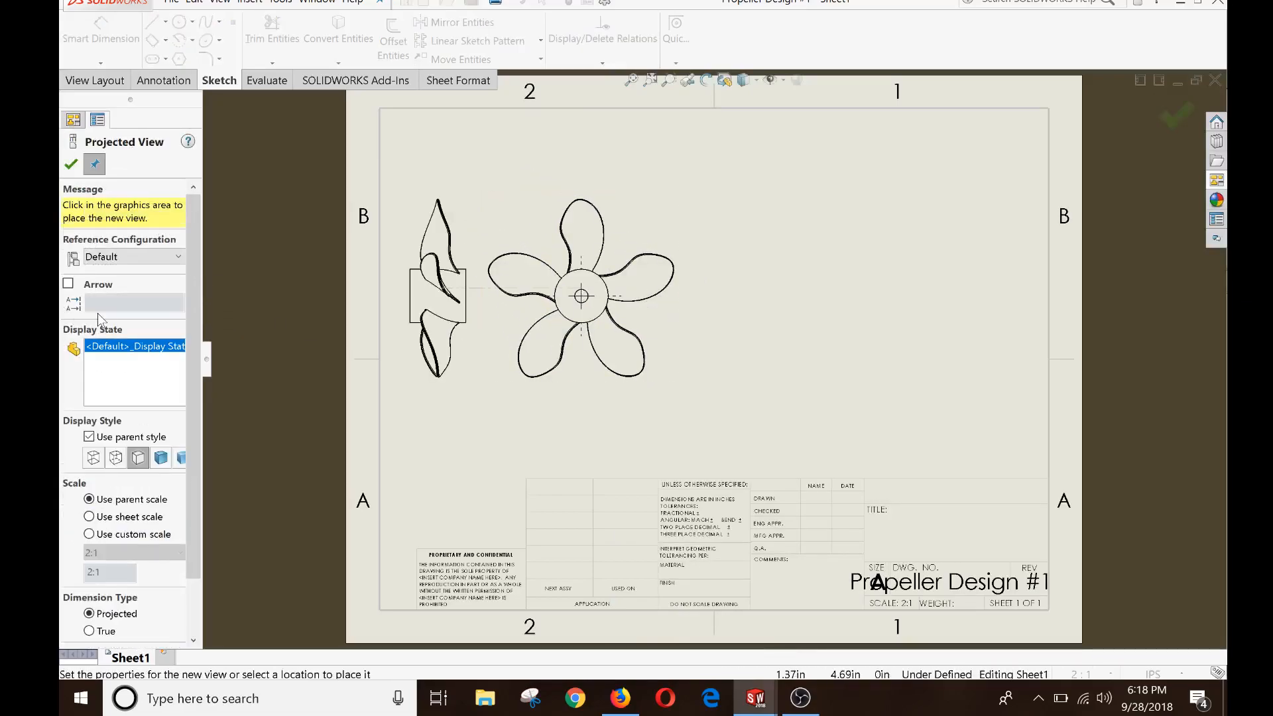
key(Escape)
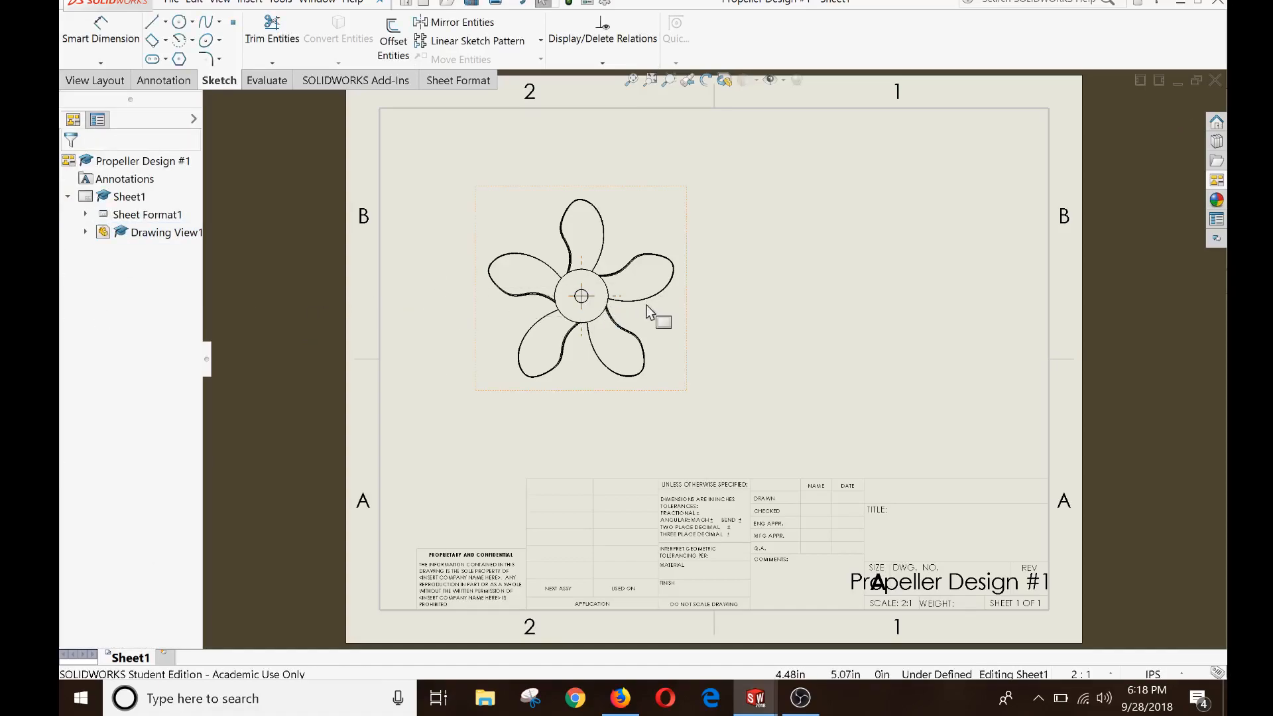
- Place the propeller's Left view to the right of the front view, level with it, without adding projected views
click(1217, 180)
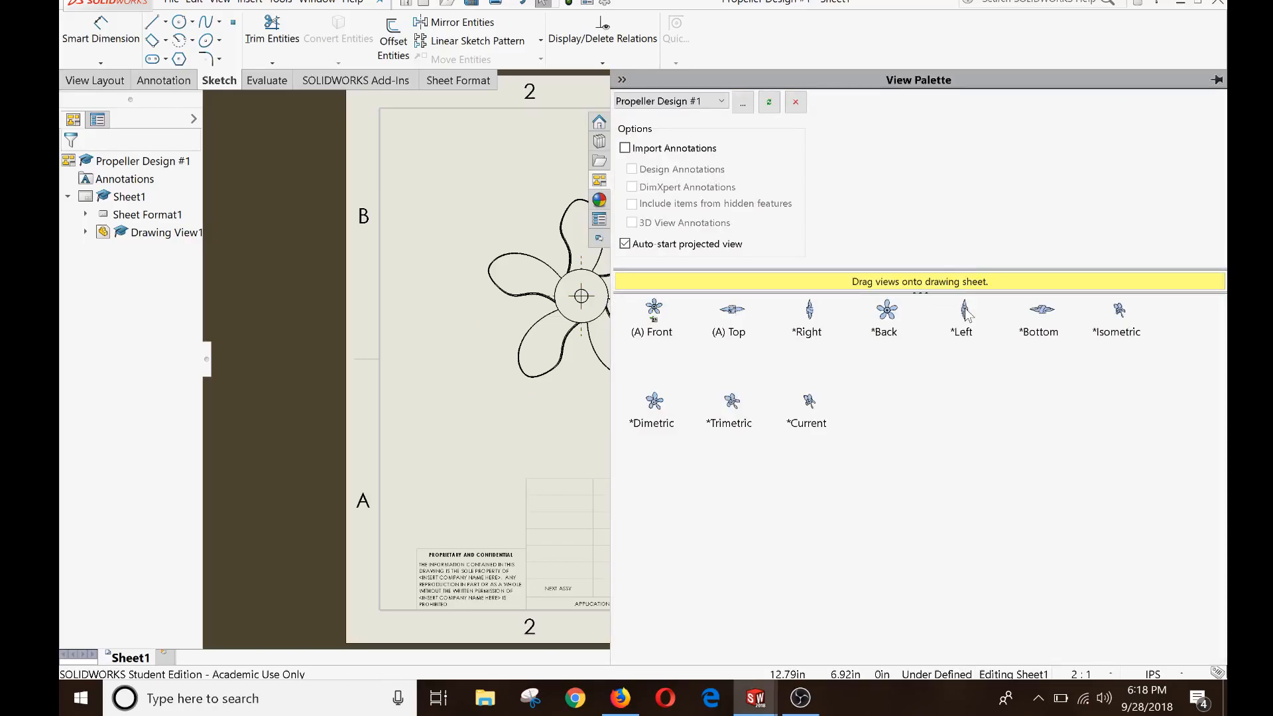
mouse_move(966, 315)
mouse_down()
mouse_move(672, 332)
mouse_move(738, 290)
mouse_move(921, 292)
mouse_move(839, 288)
mouse_up()
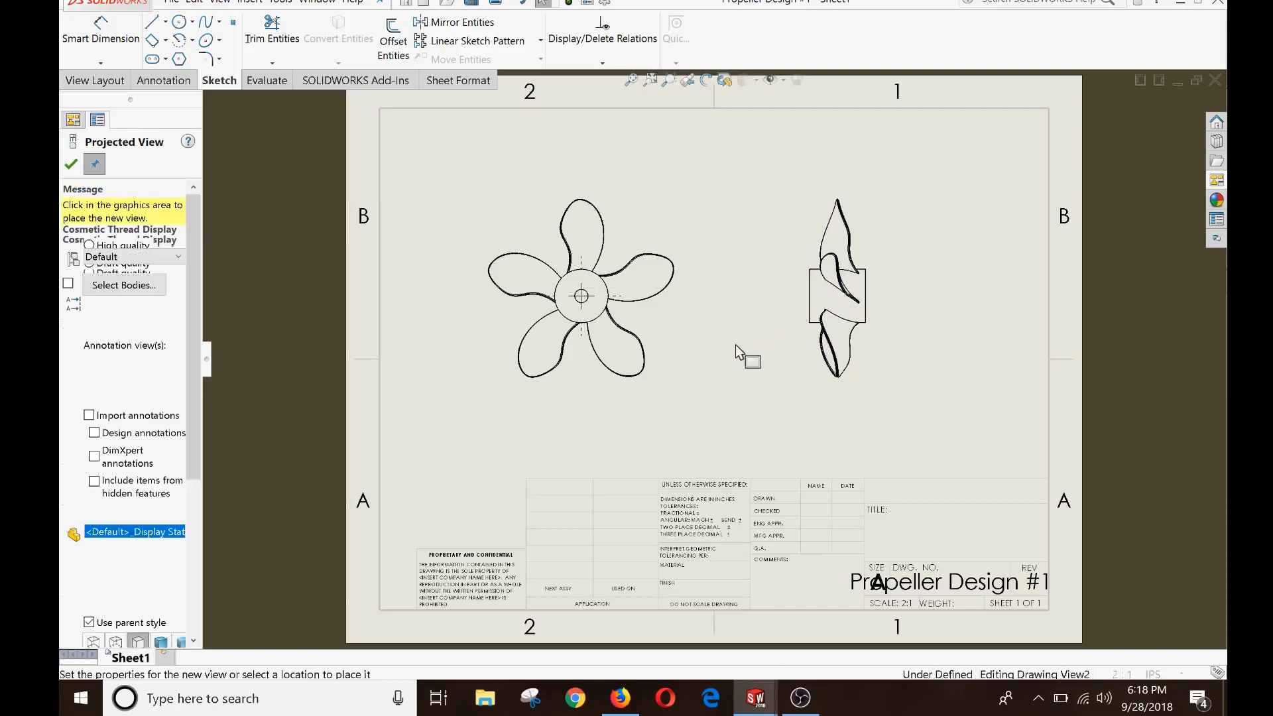
key(Escape)
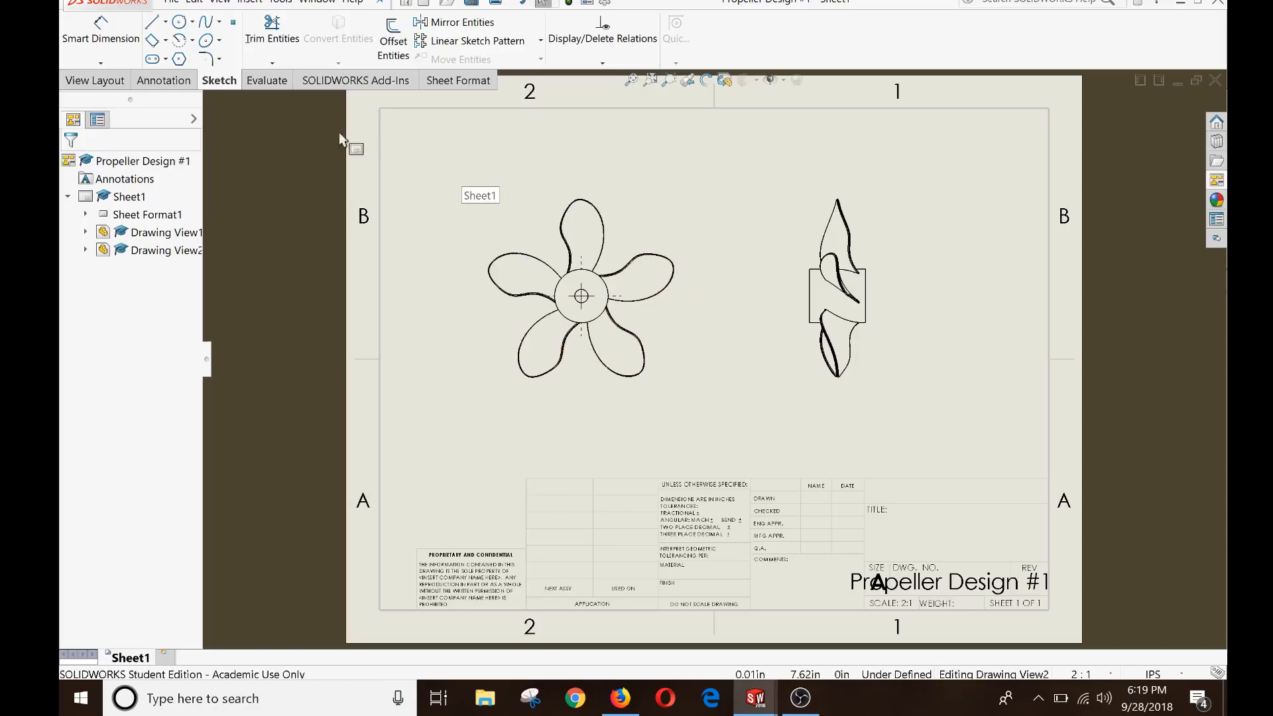
- Sketch a circle of about 0.81 in radius around all five blades in the front view, centred on the hub's hole
click(95, 80)
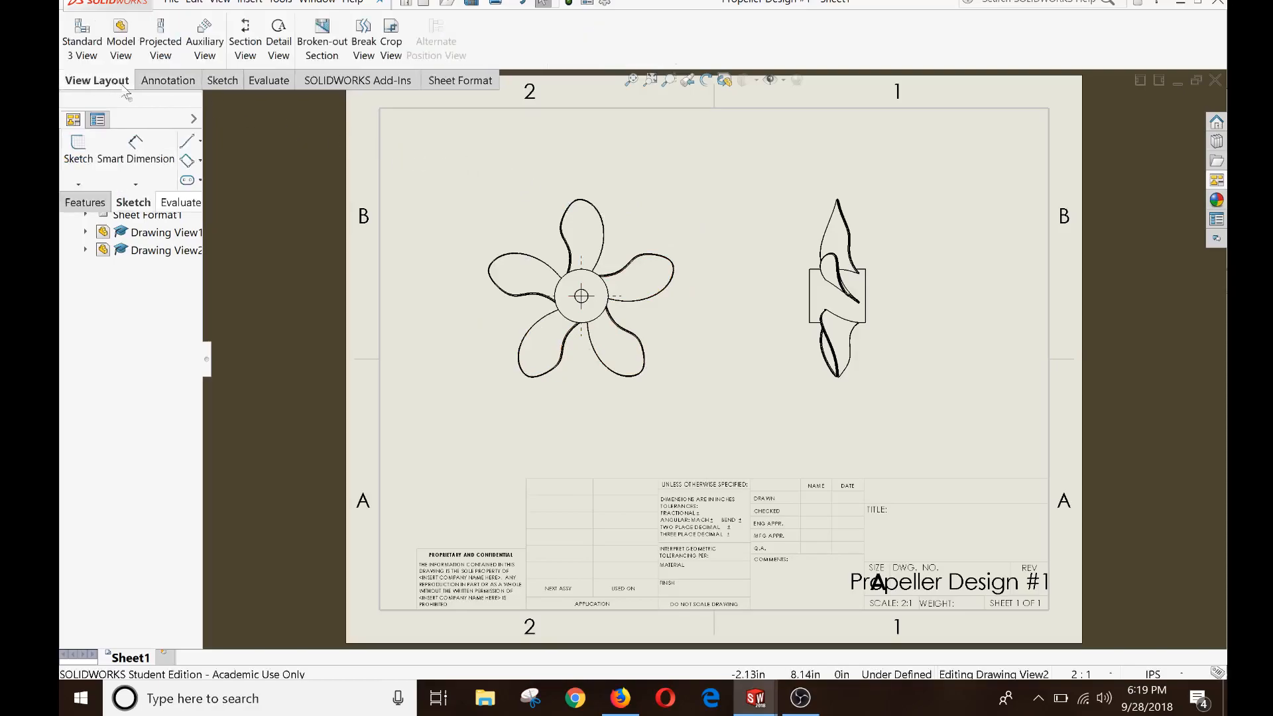
click(229, 81)
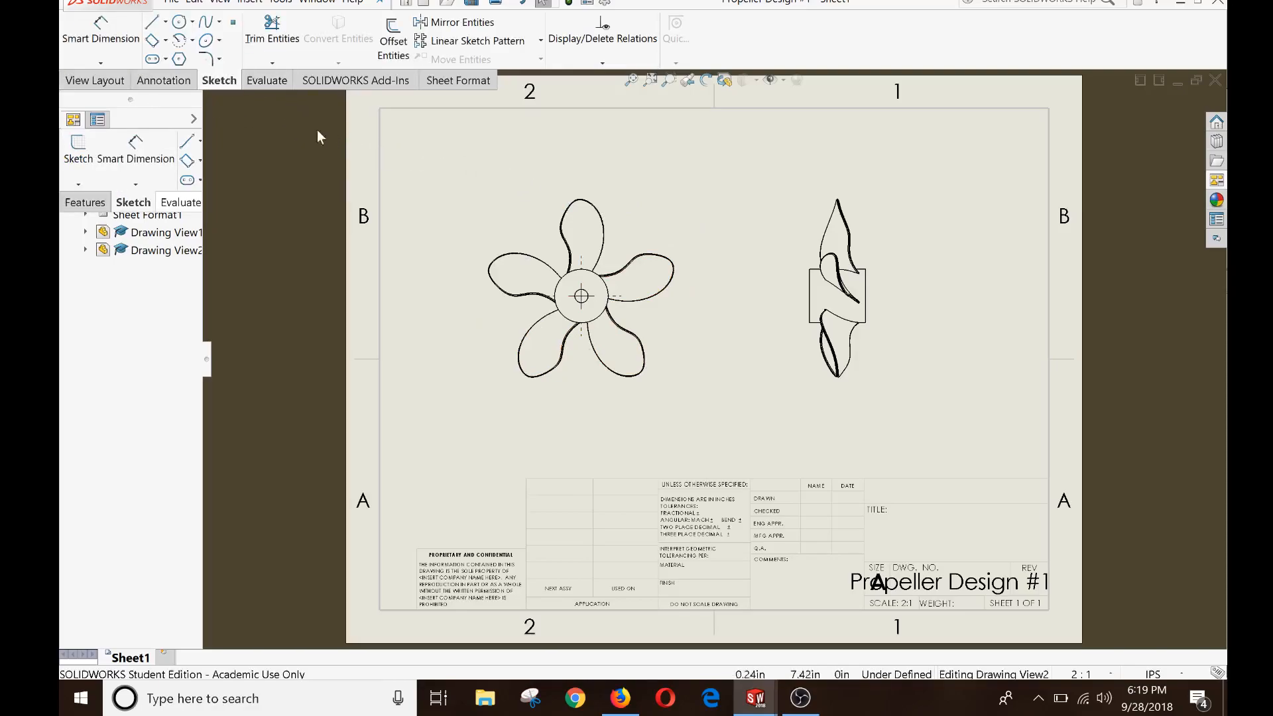
click(99, 83)
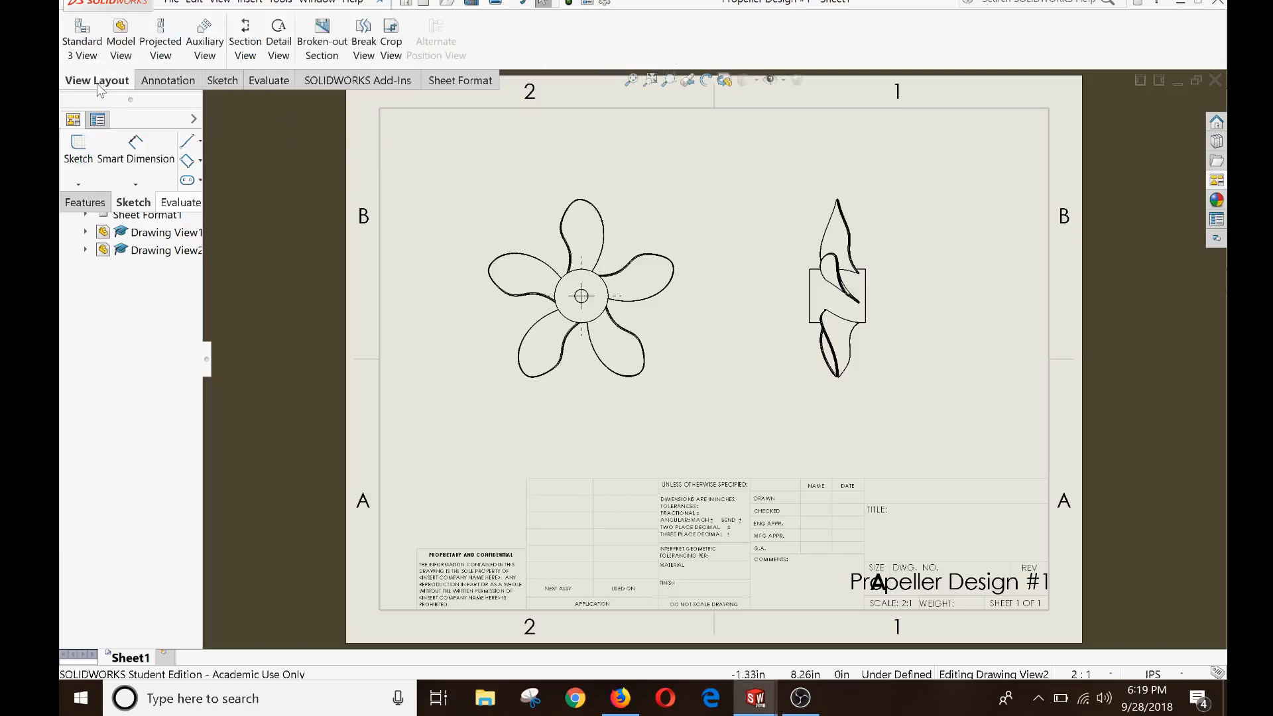
click(223, 81)
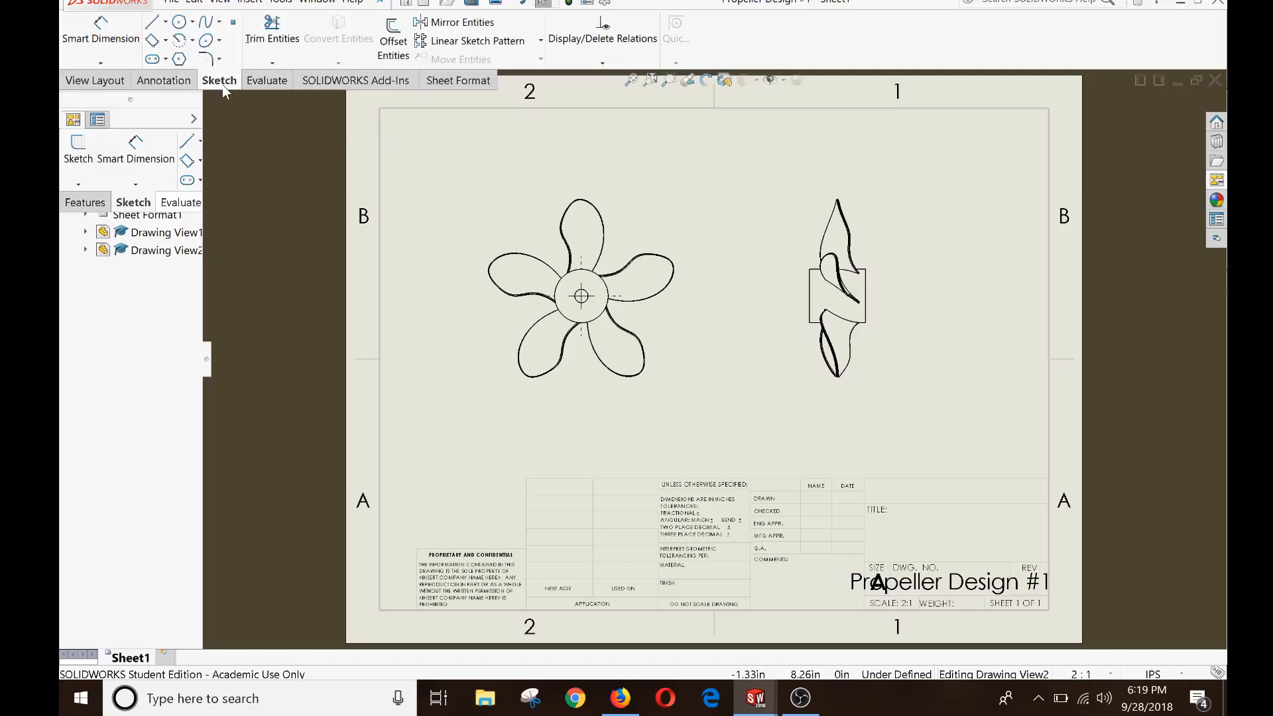
click(179, 22)
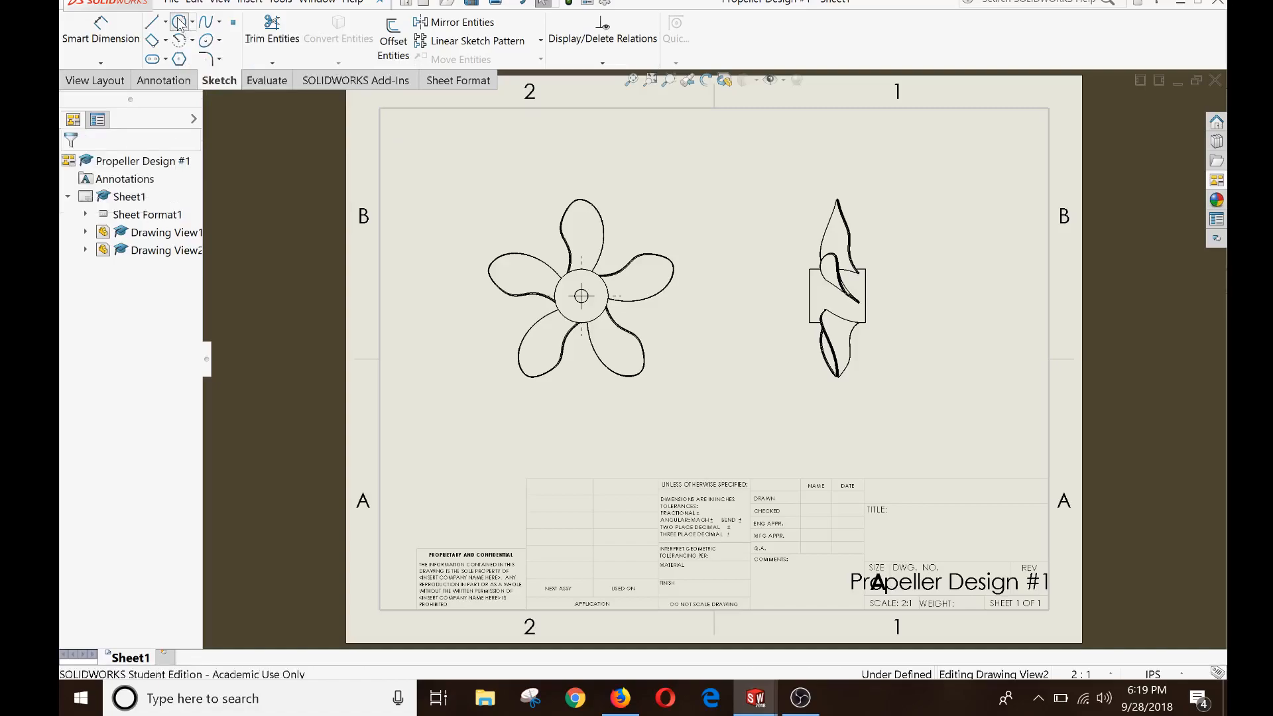
scroll(588, 292, down, 4)
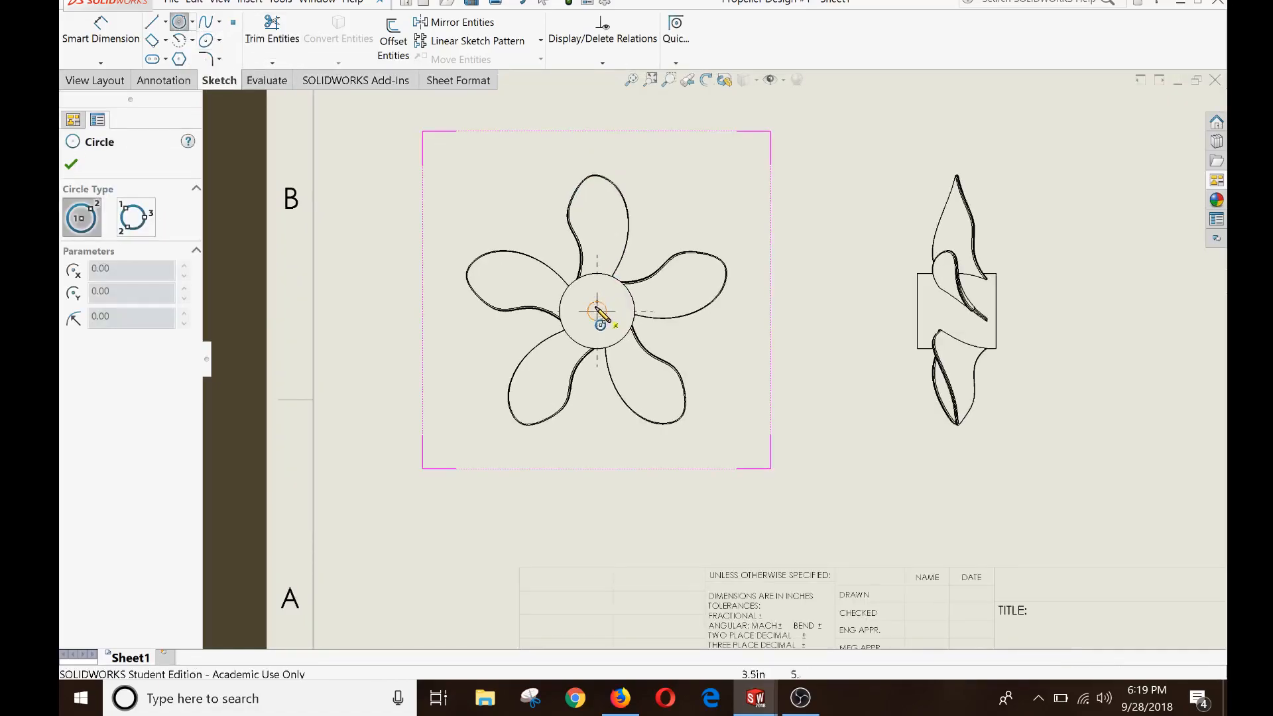
scroll(646, 328, up, 4)
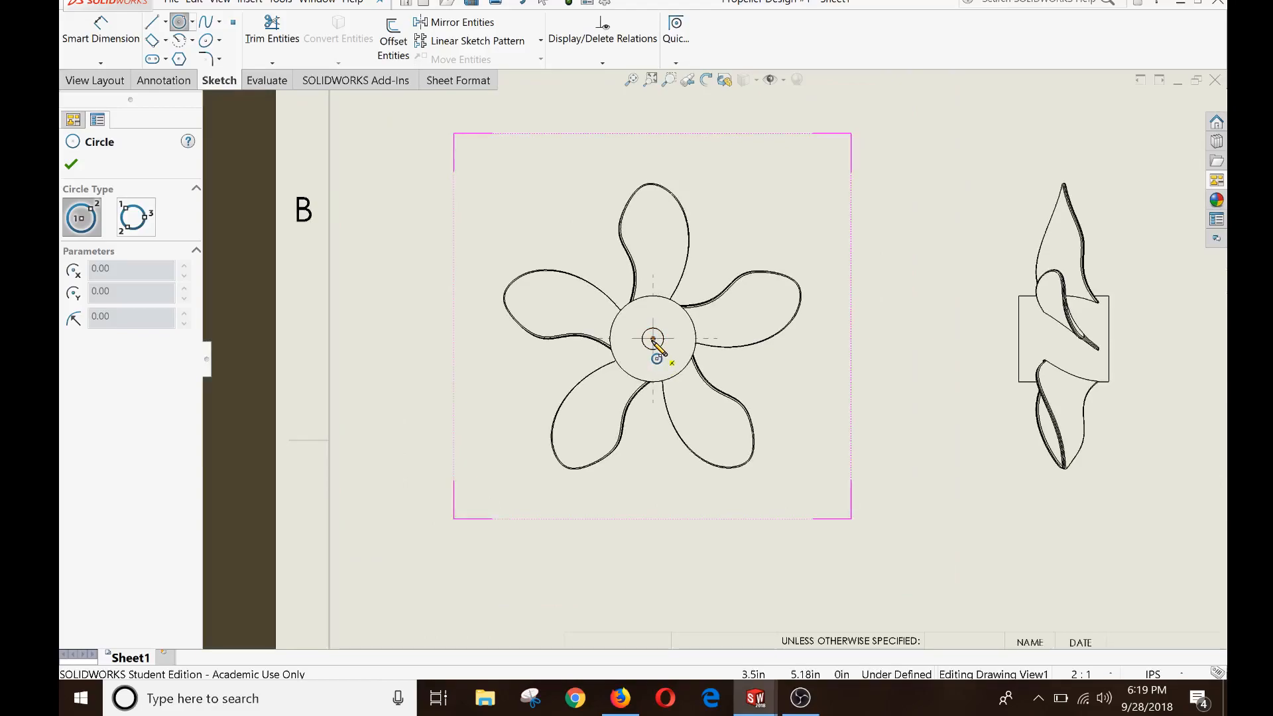
click(653, 339)
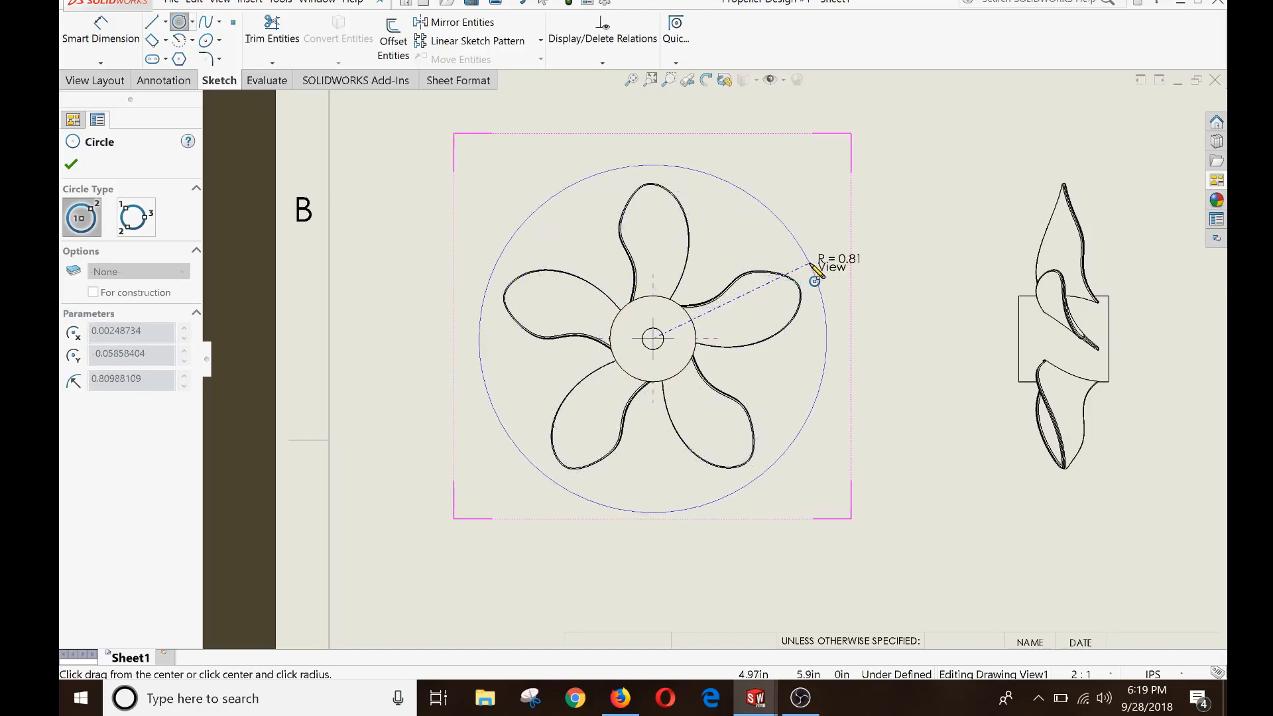
click(810, 264)
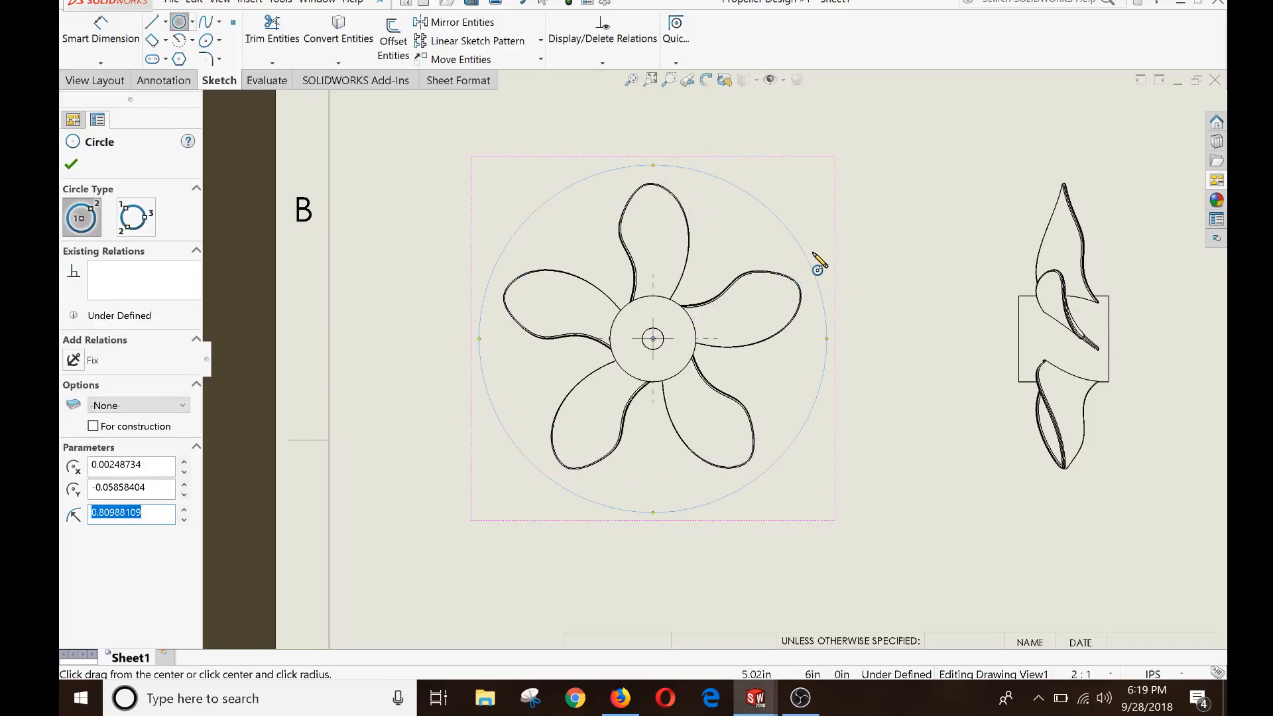
key(Escape)
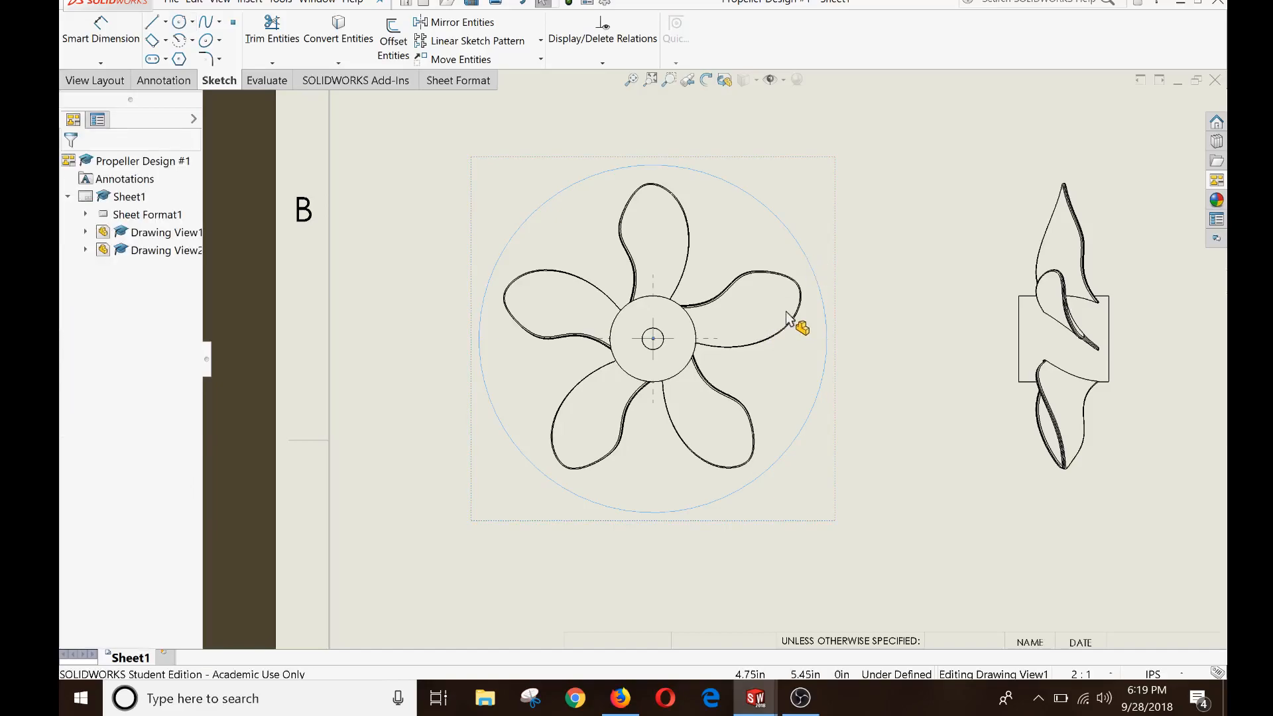
- Inspect the enclosing circle's parameters and its gap to the tip of the front view's upper-right blade
scroll(798, 324, down, 6)
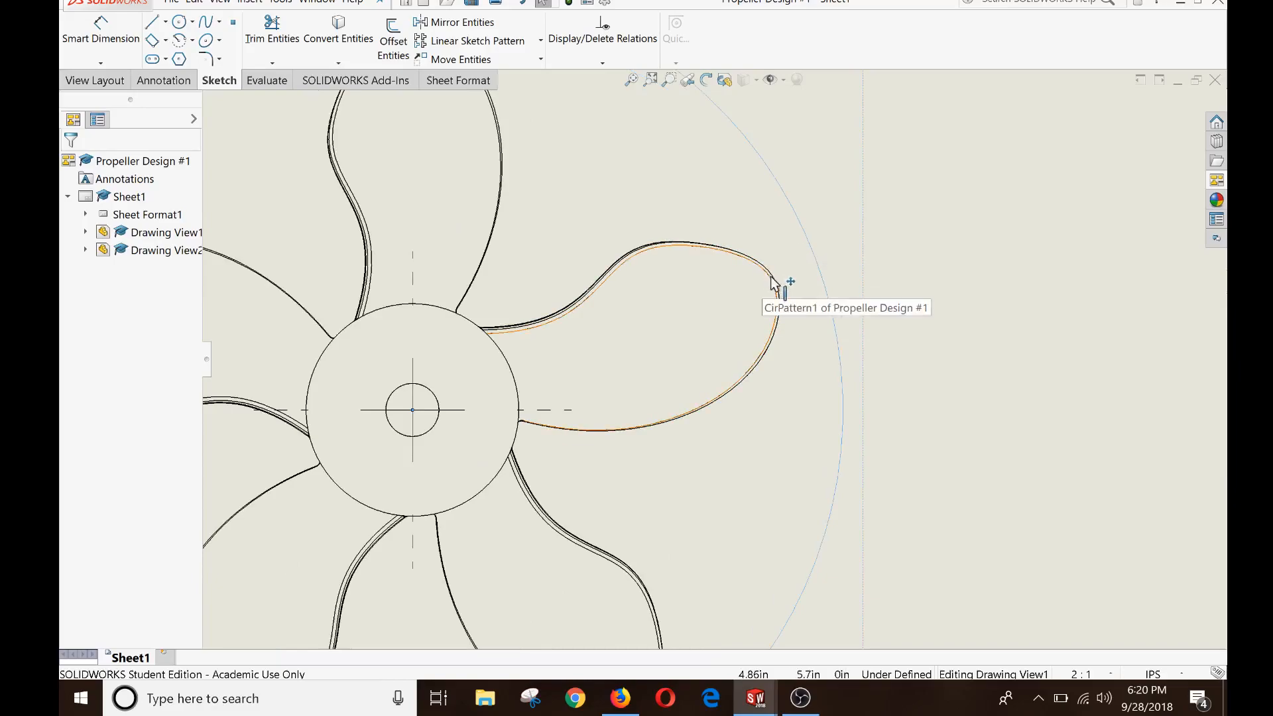
click(819, 269)
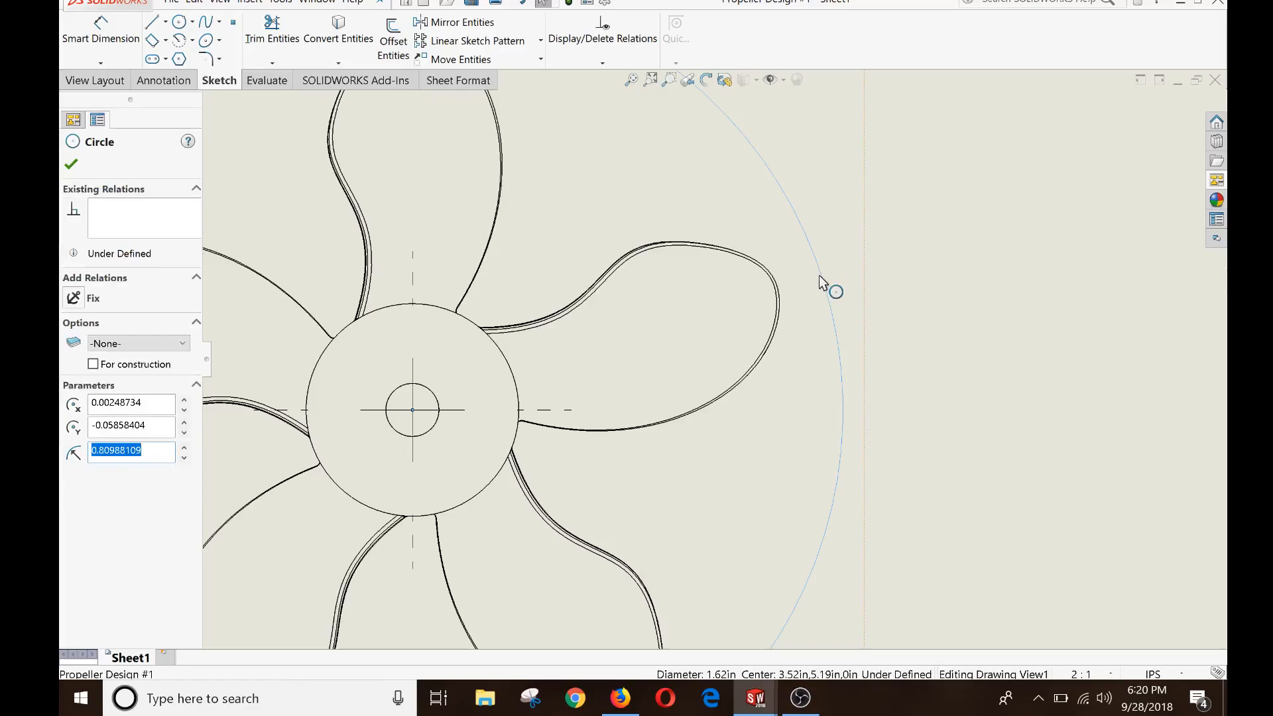
key(Escape)
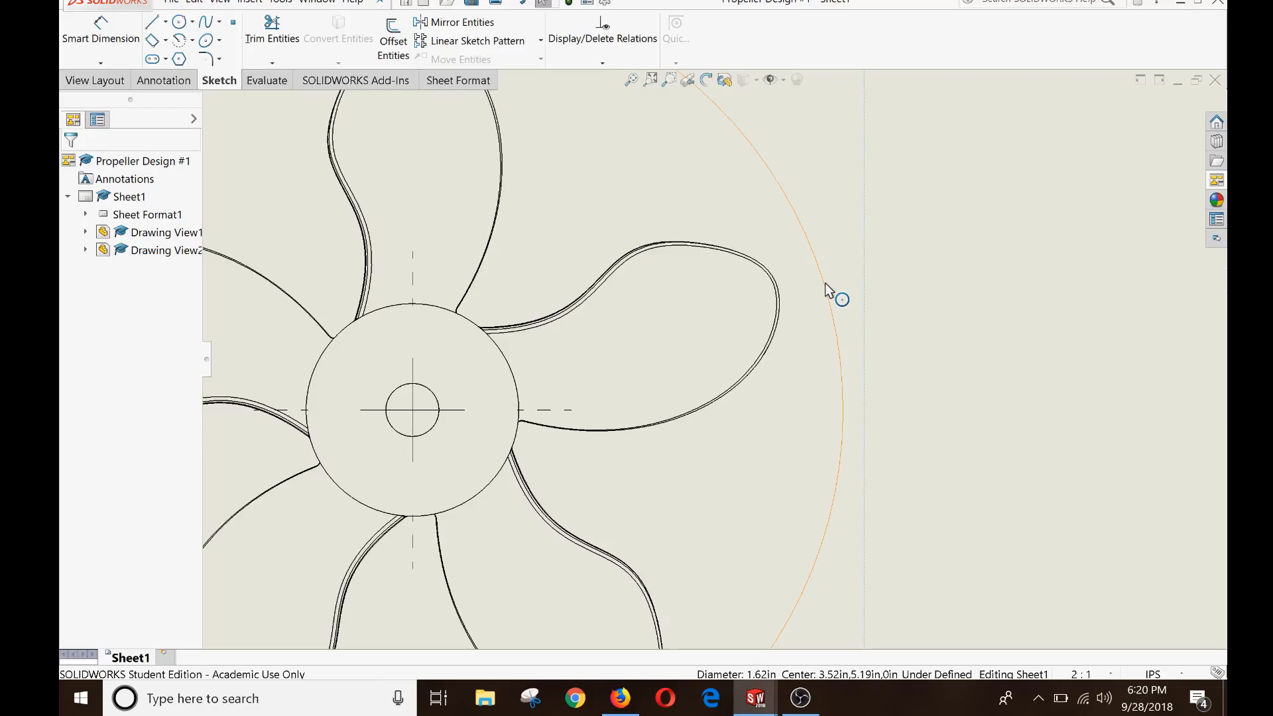
click(826, 286)
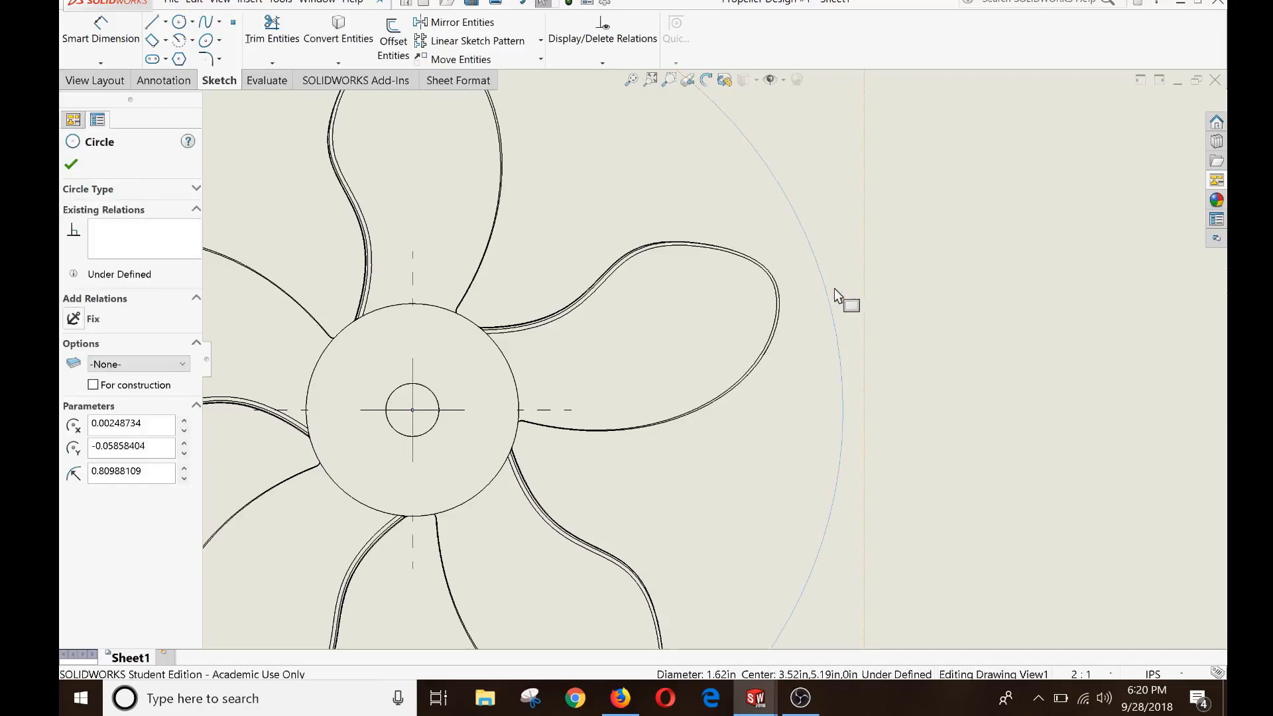
key(Escape)
ctrl+click(780, 298)
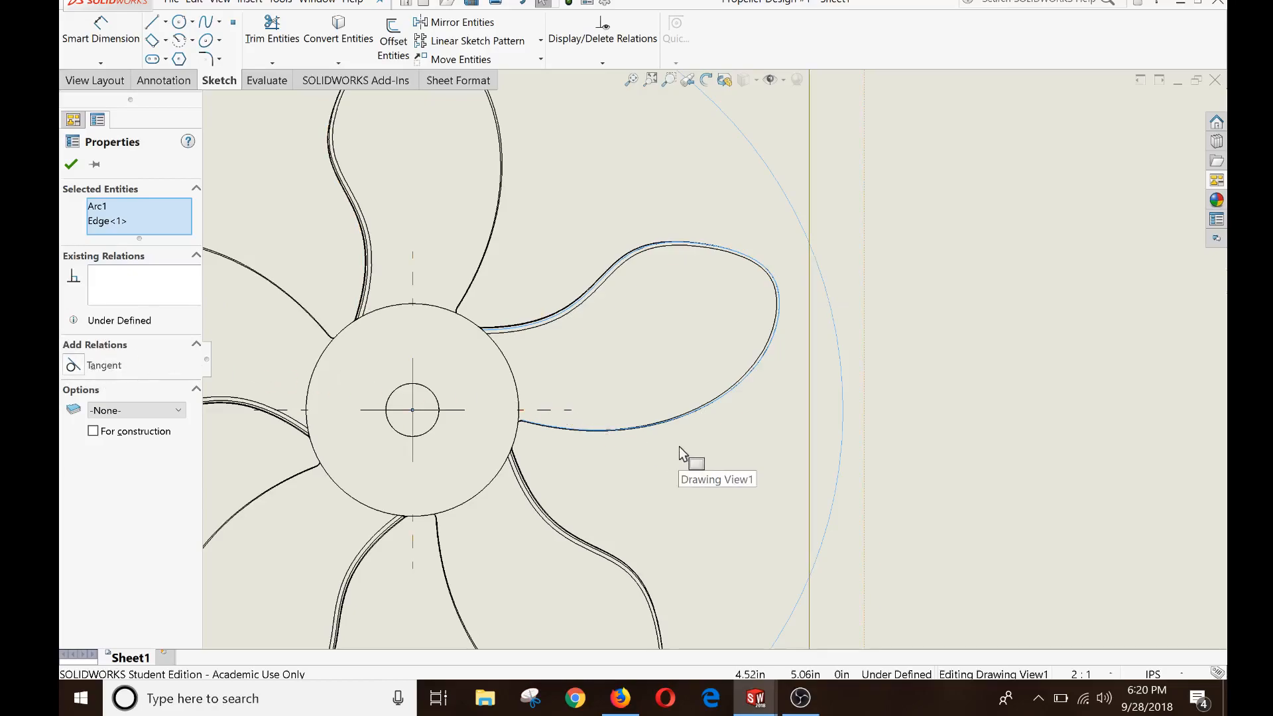
click(715, 441)
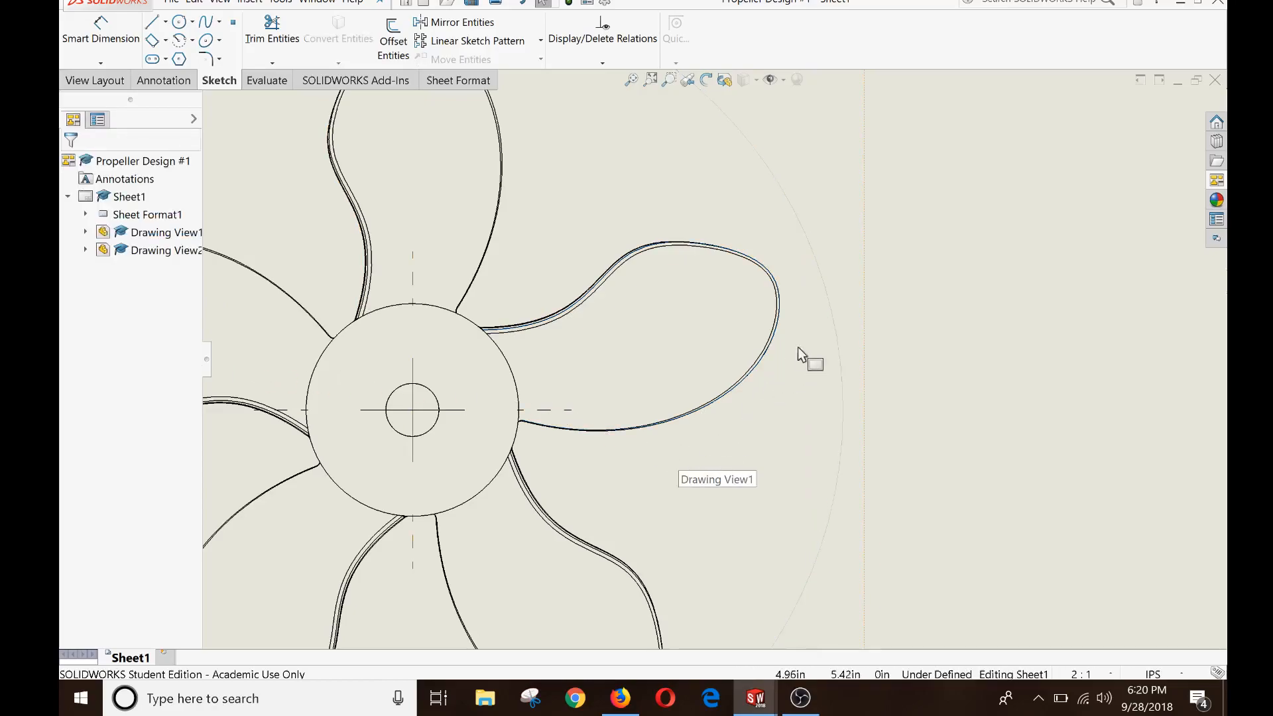
- Make the enclosing circle tangent to the outer edge of the front view's upper-right blade
click(817, 264)
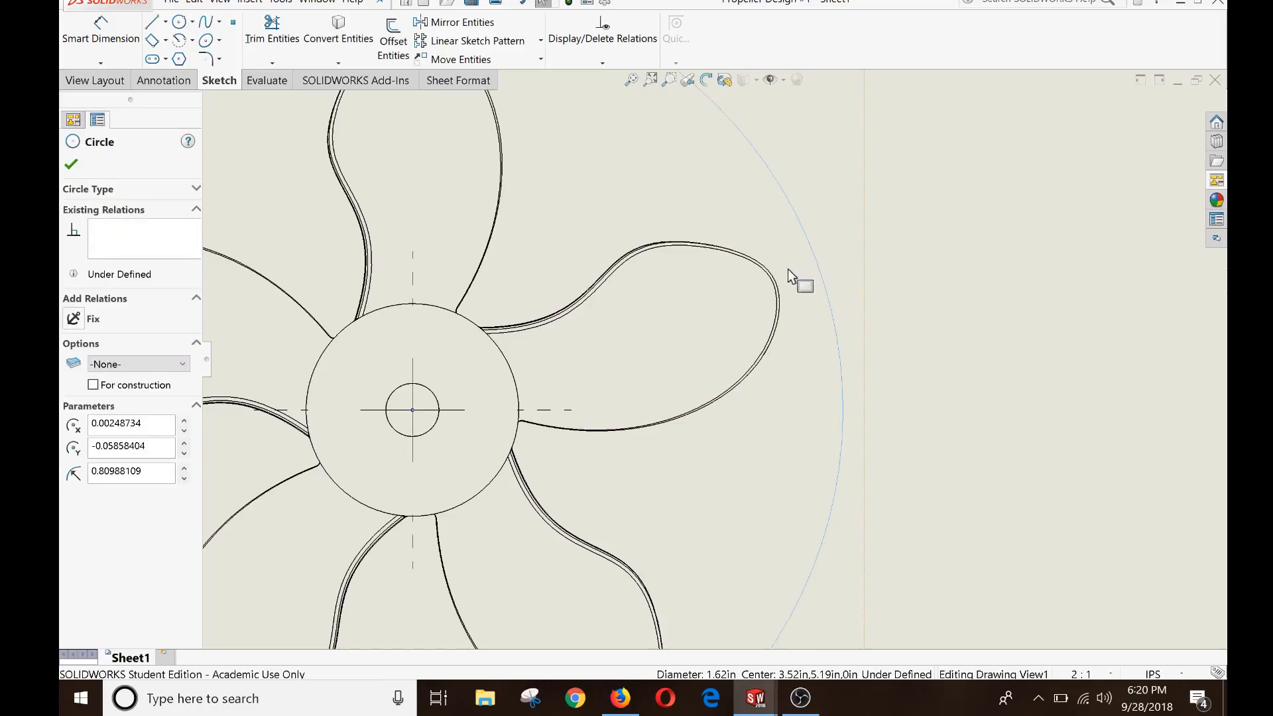
ctrl+click(778, 292)
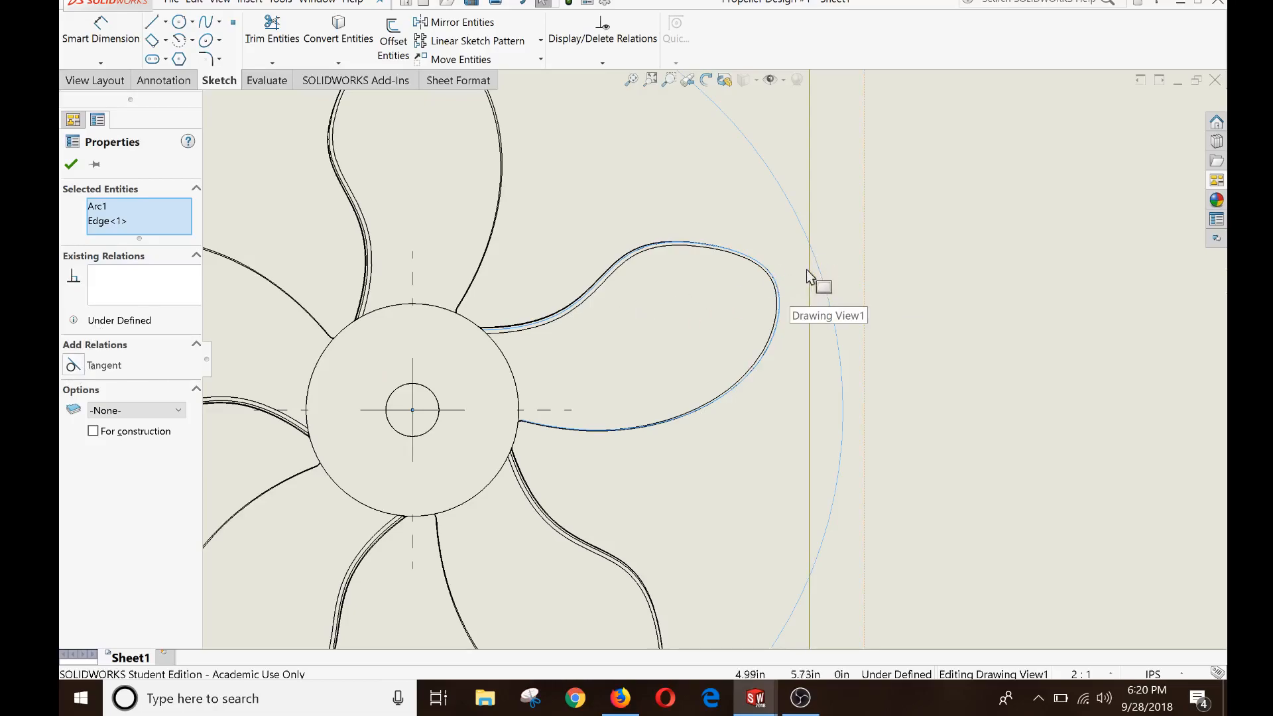
click(73, 367)
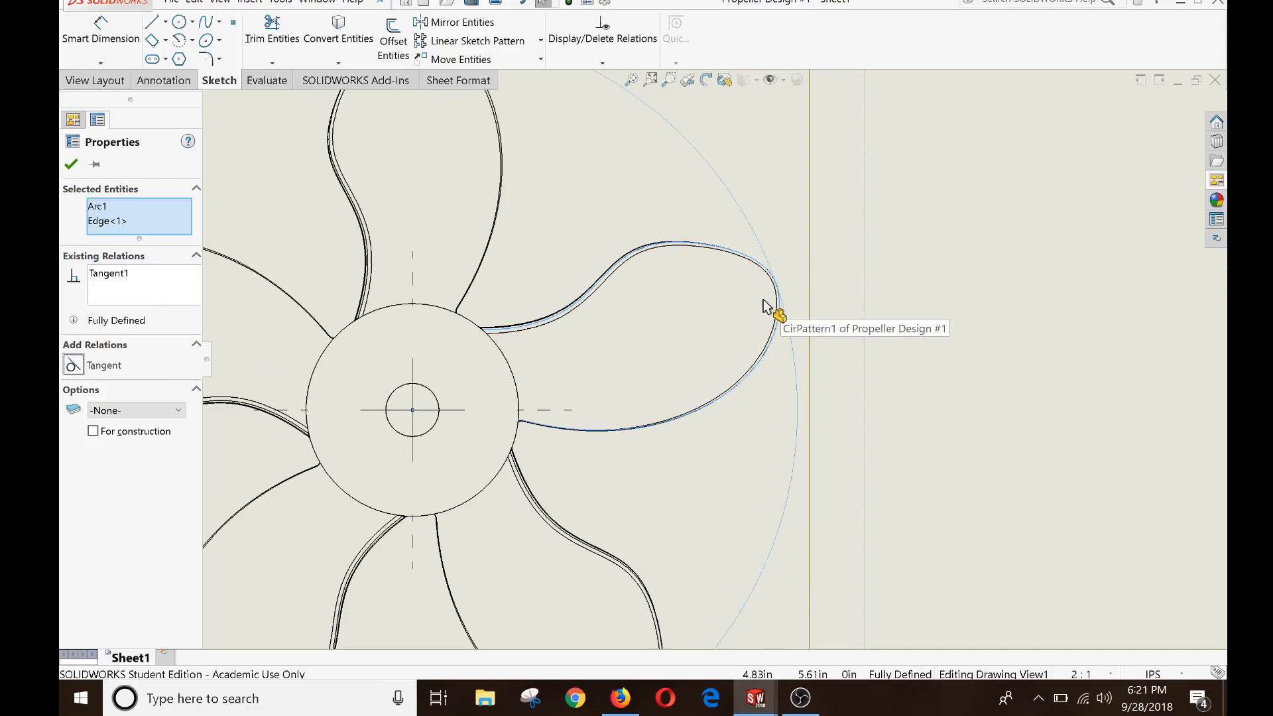
scroll(722, 320, up, 1)
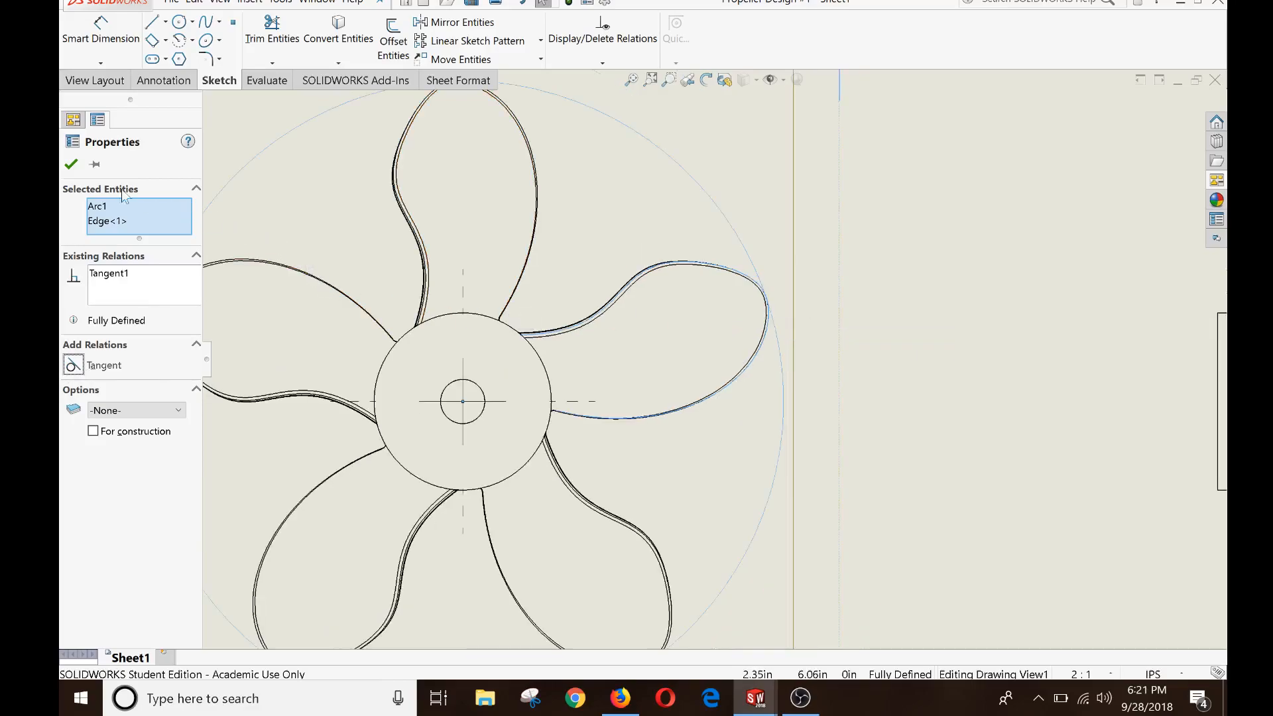
click(71, 165)
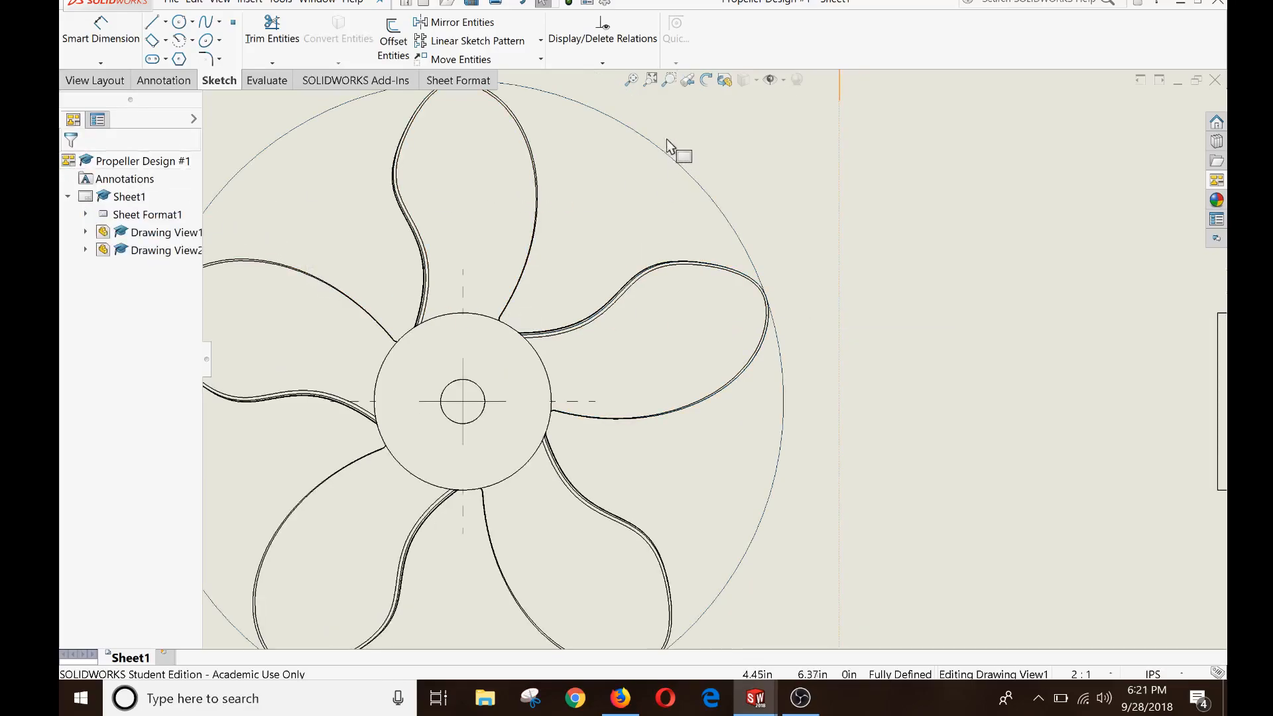
- Dimension the enclosing circle's diameter as a driven dimension, placed to the right of the front view
click(632, 82)
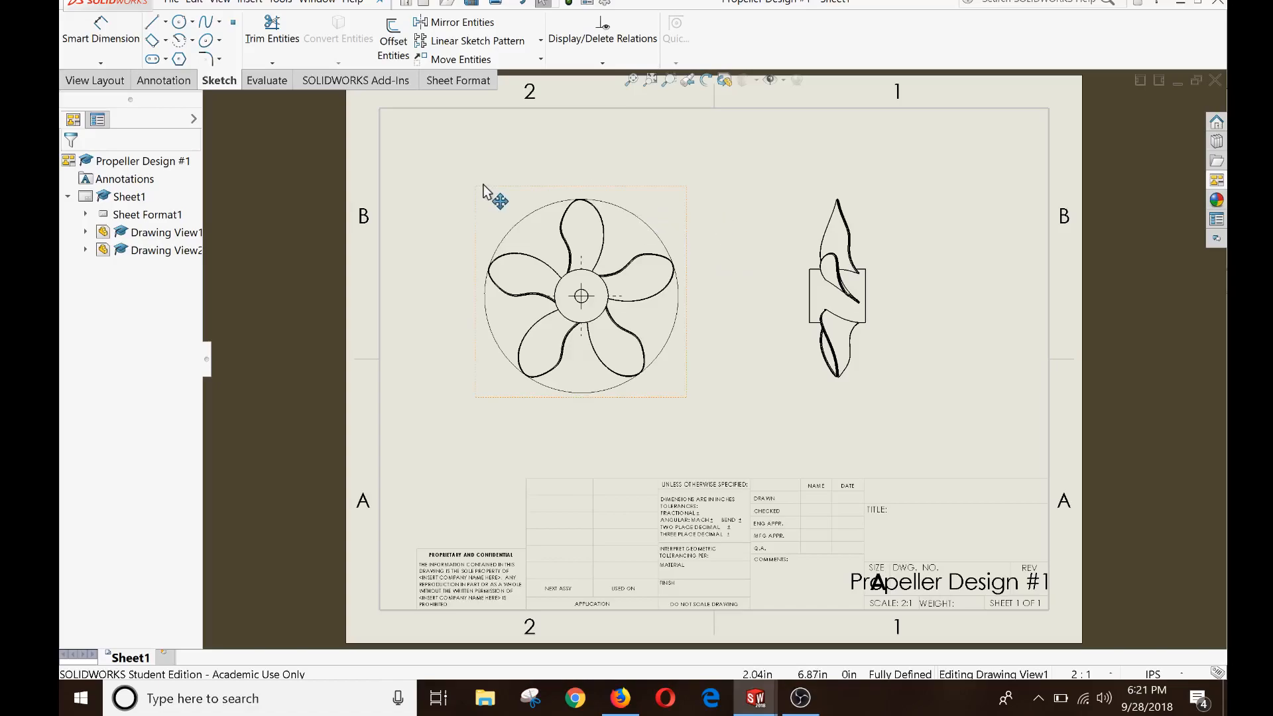
click(101, 42)
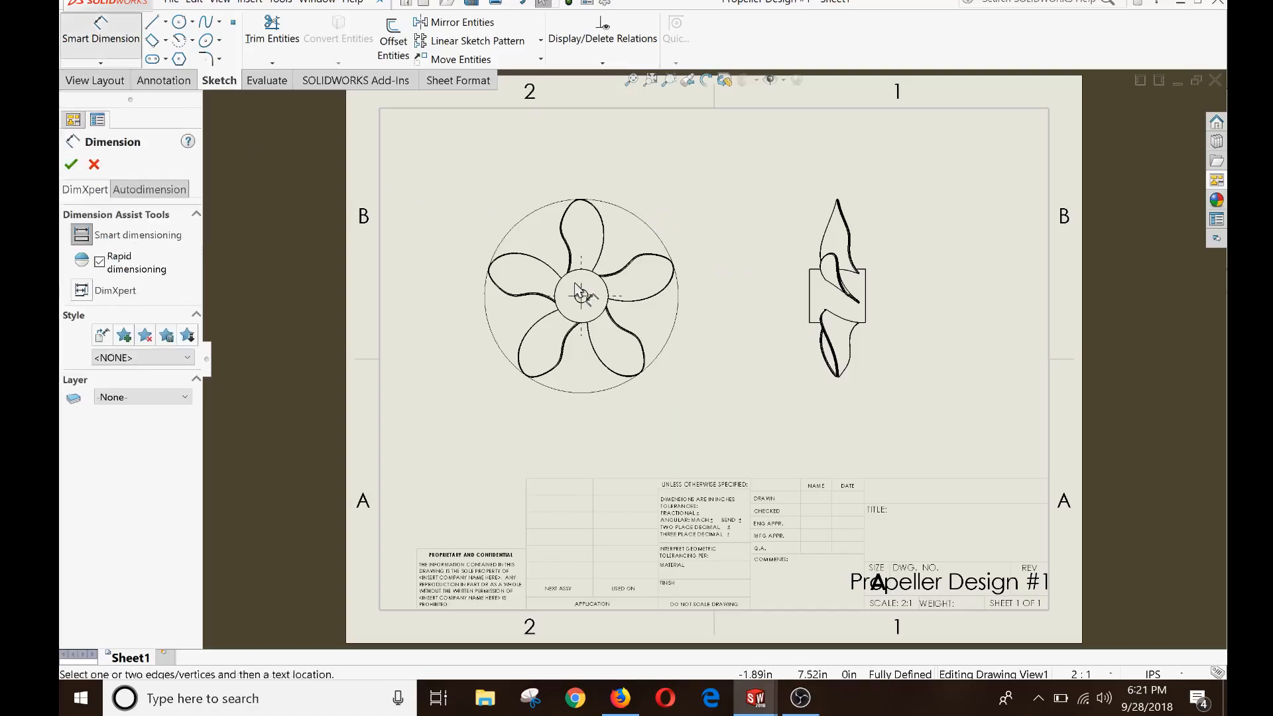
click(677, 320)
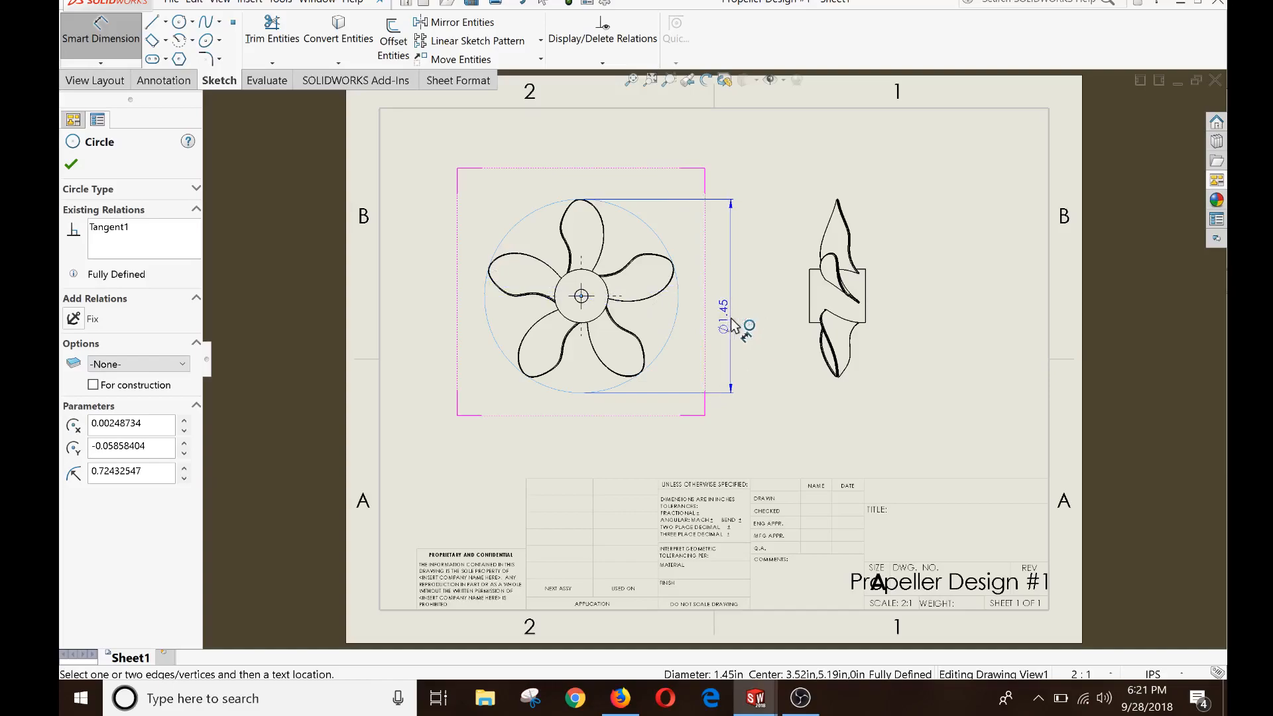
click(732, 325)
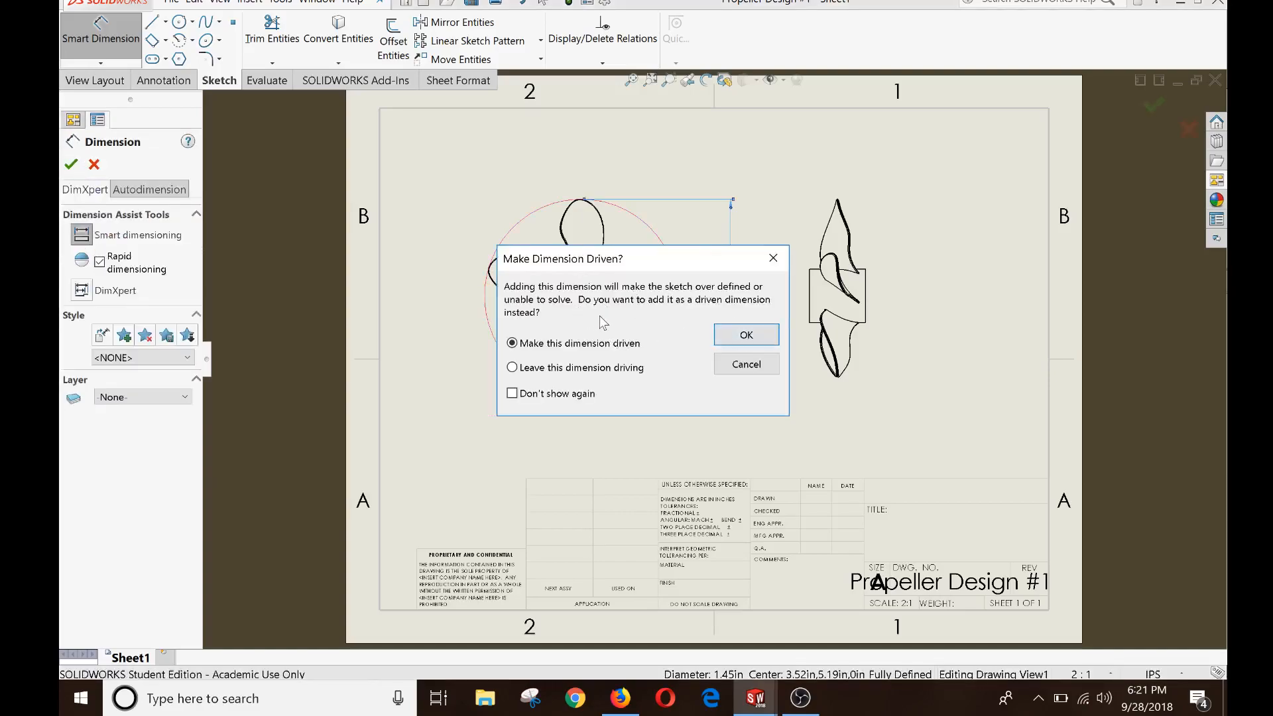
click(740, 335)
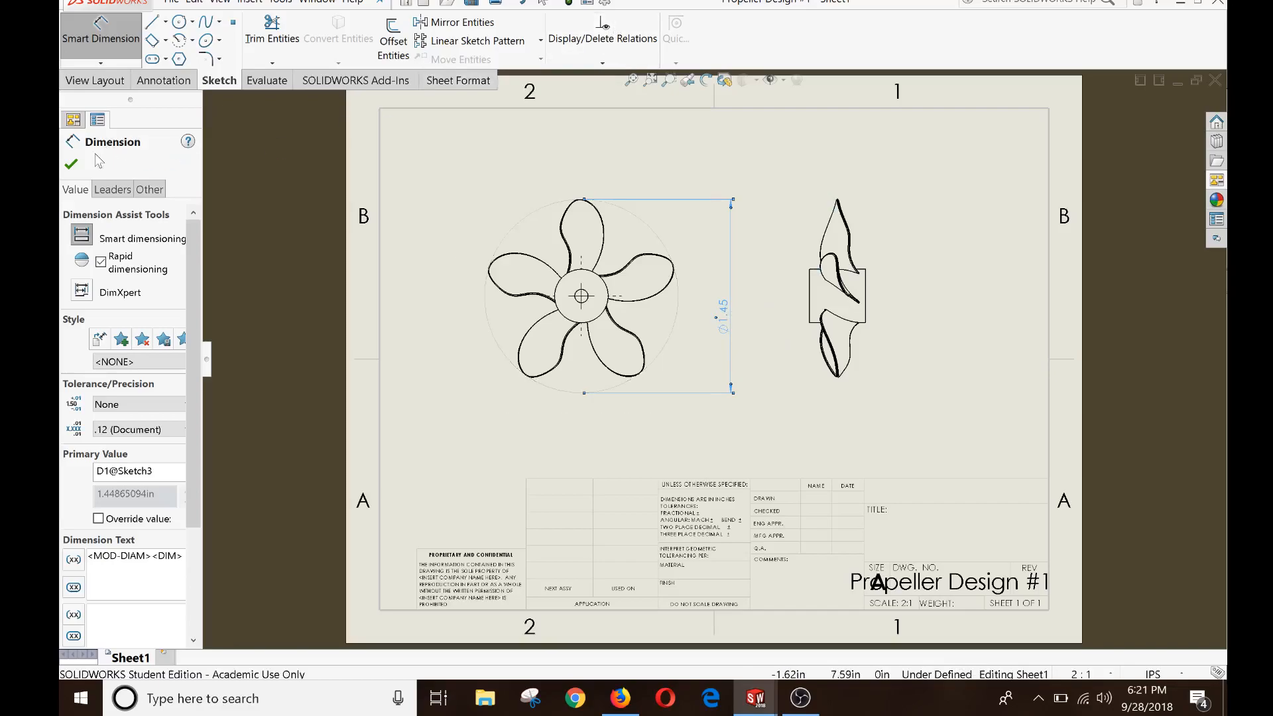
click(71, 164)
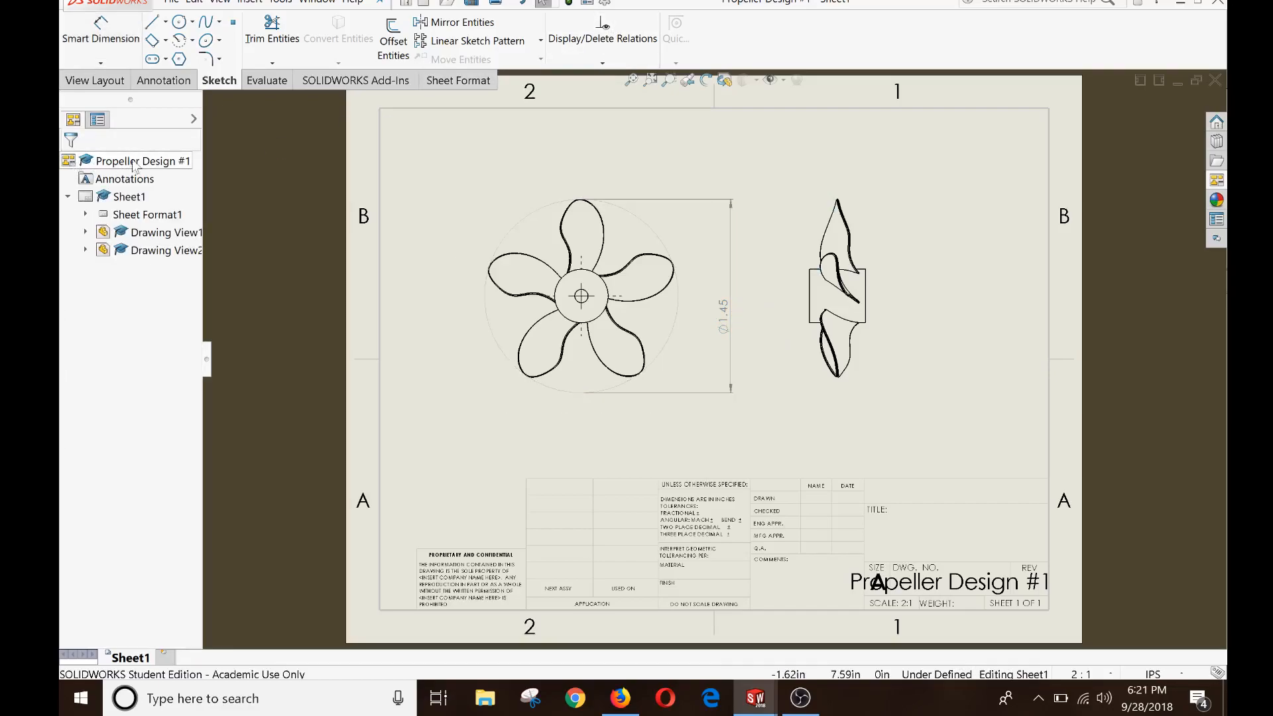
click(605, 3)
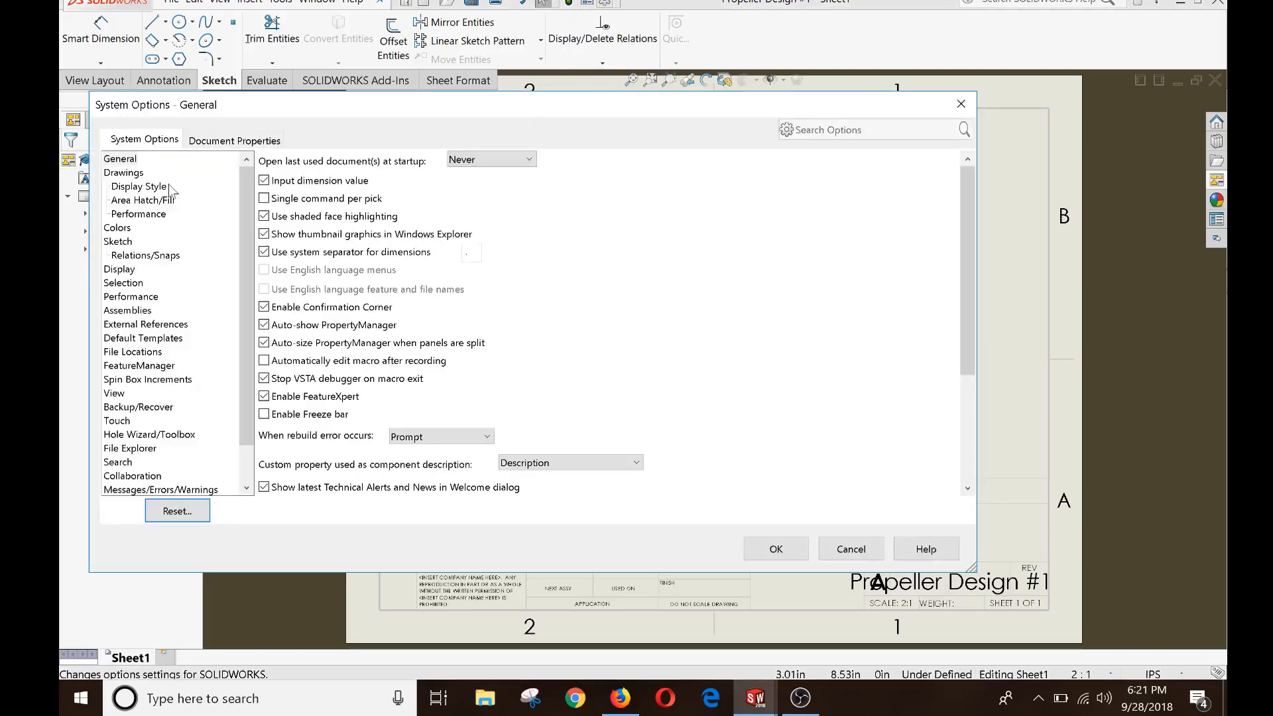
click(220, 141)
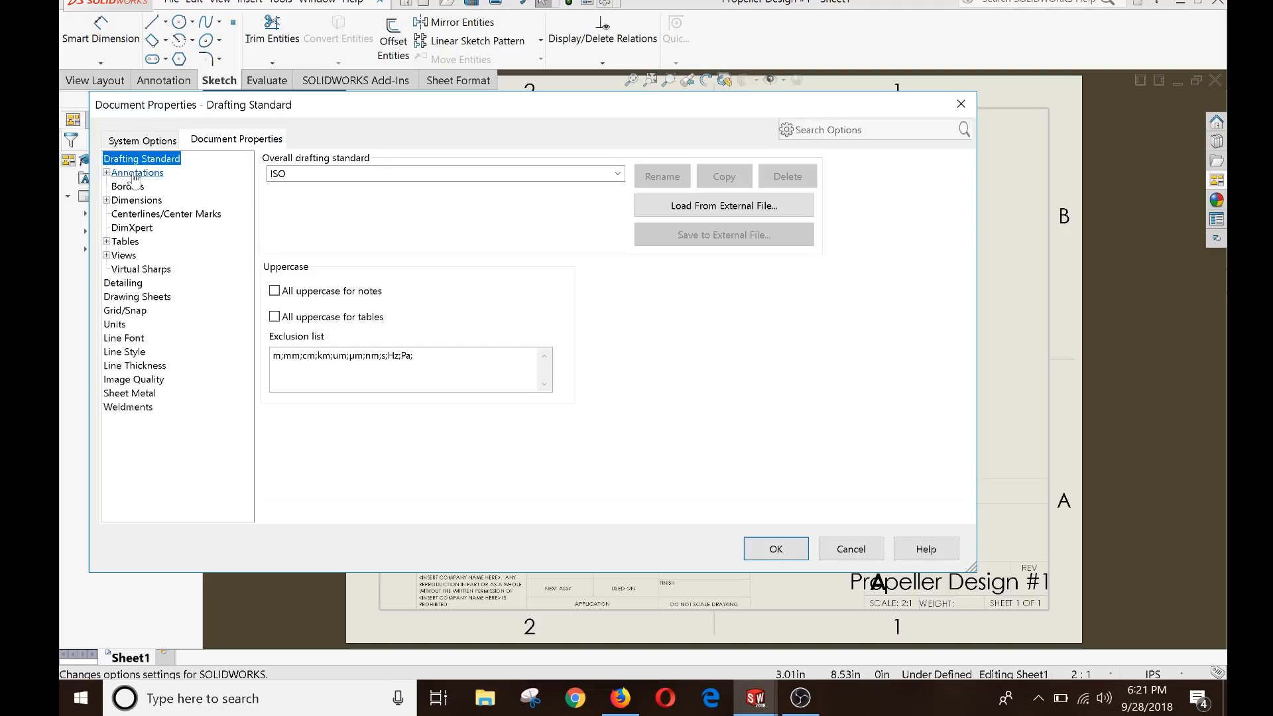
click(106, 173)
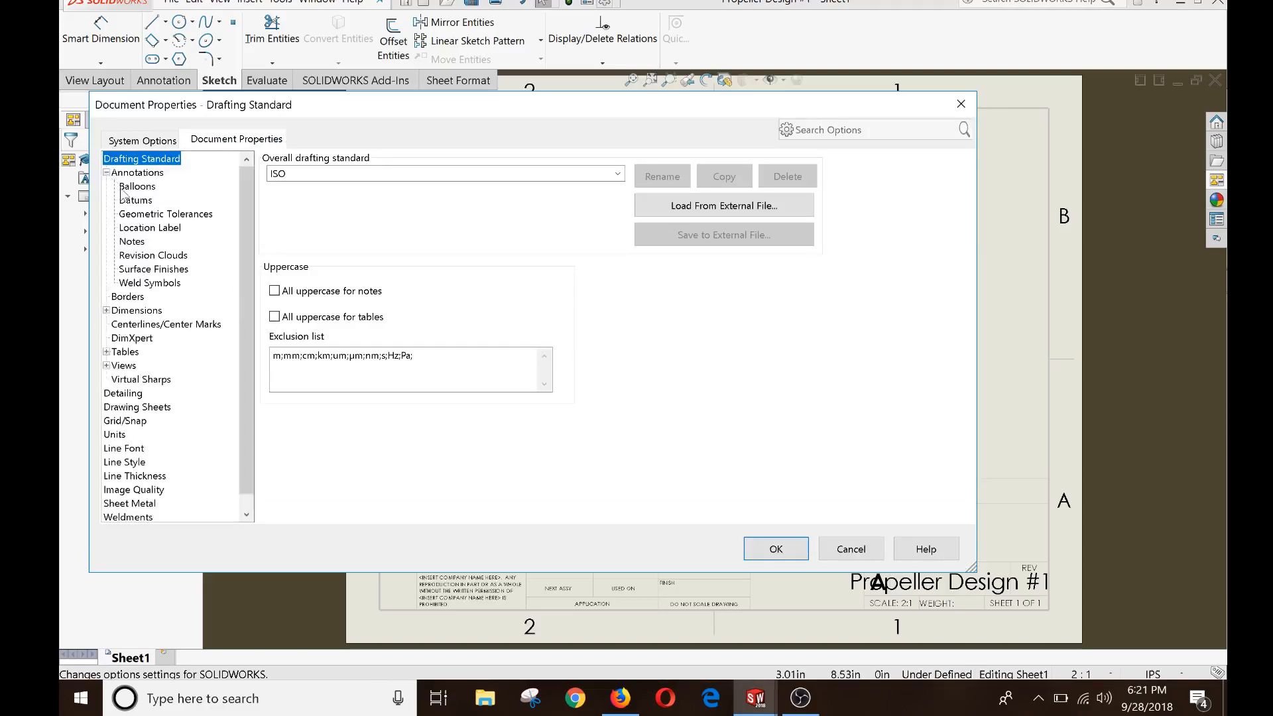
click(145, 243)
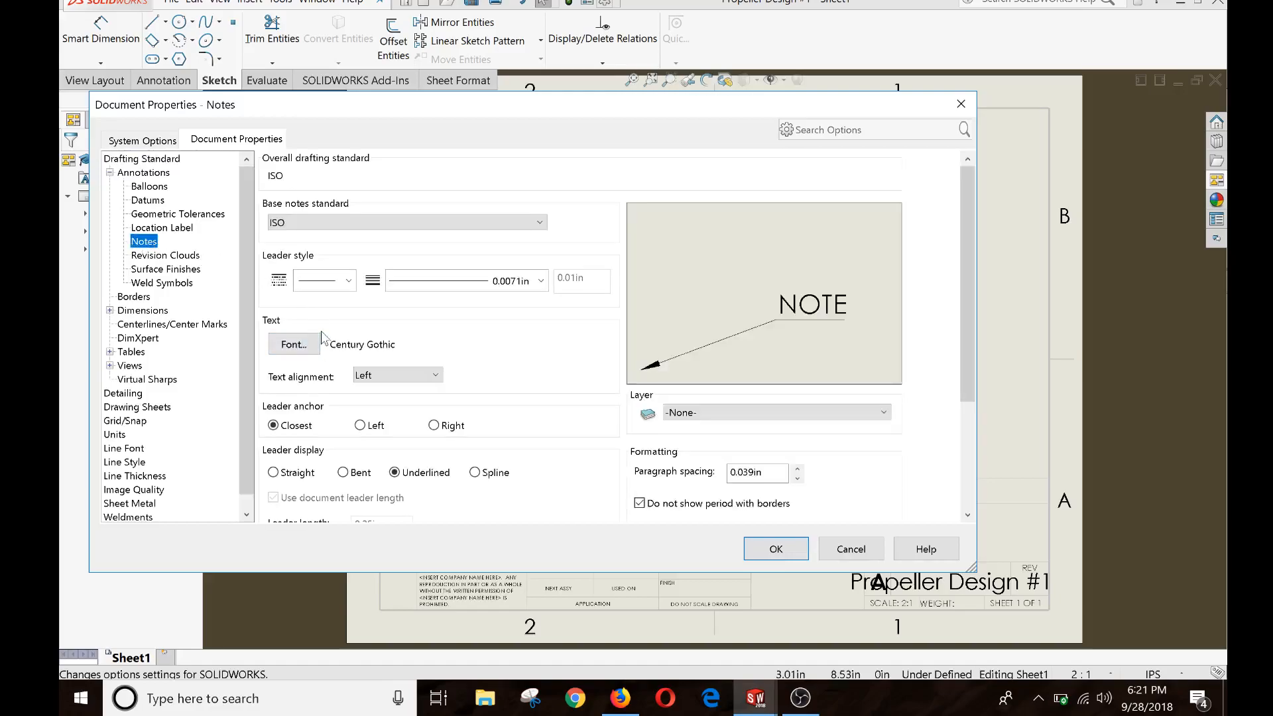
click(310, 353)
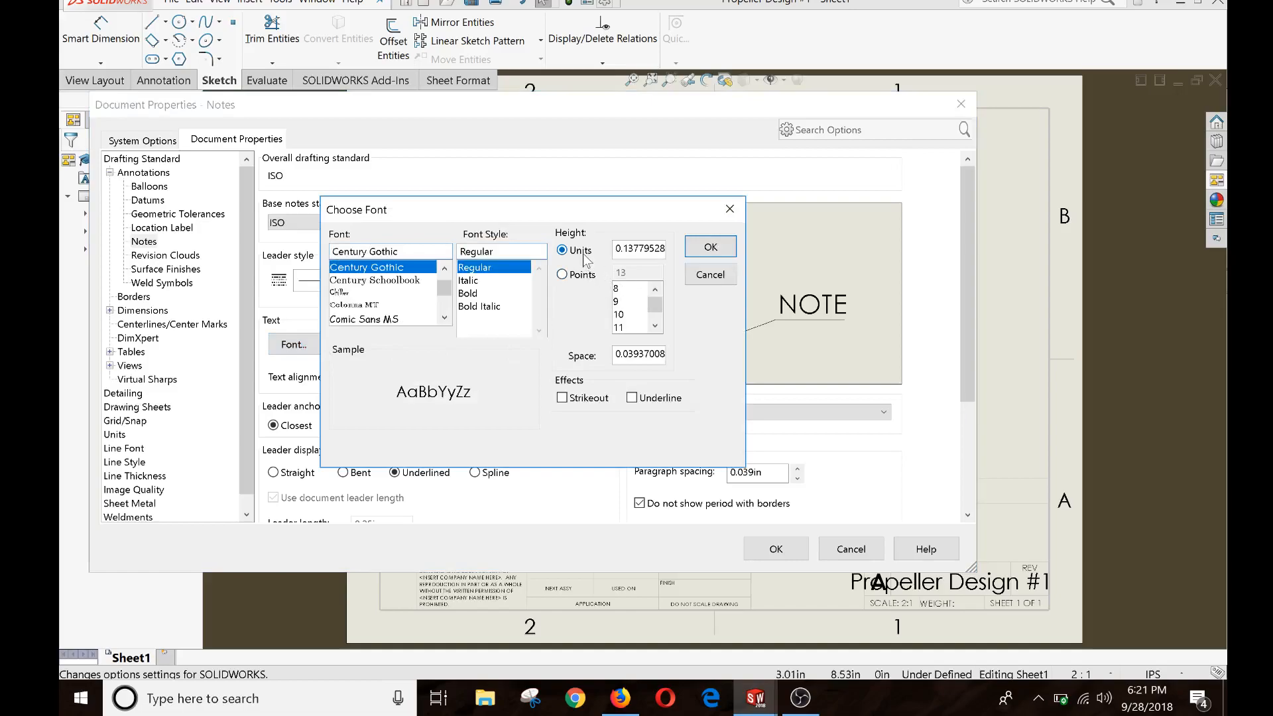
click(574, 274)
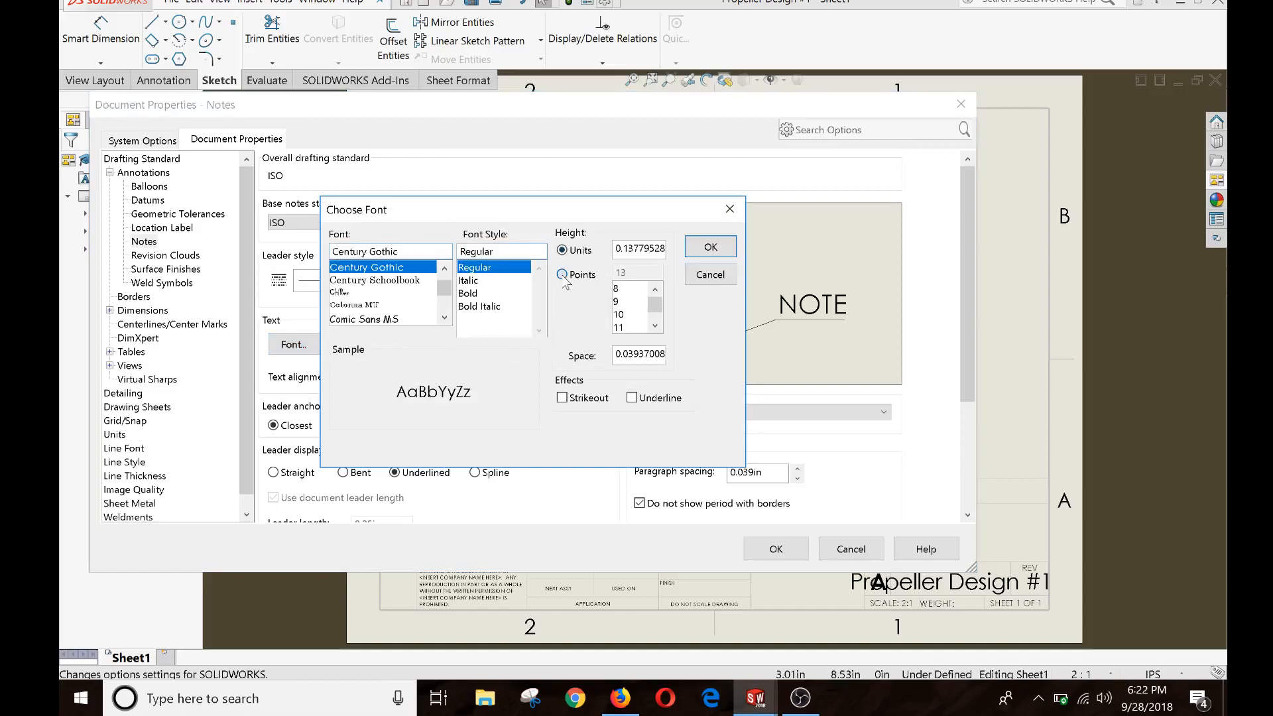
click(626, 314)
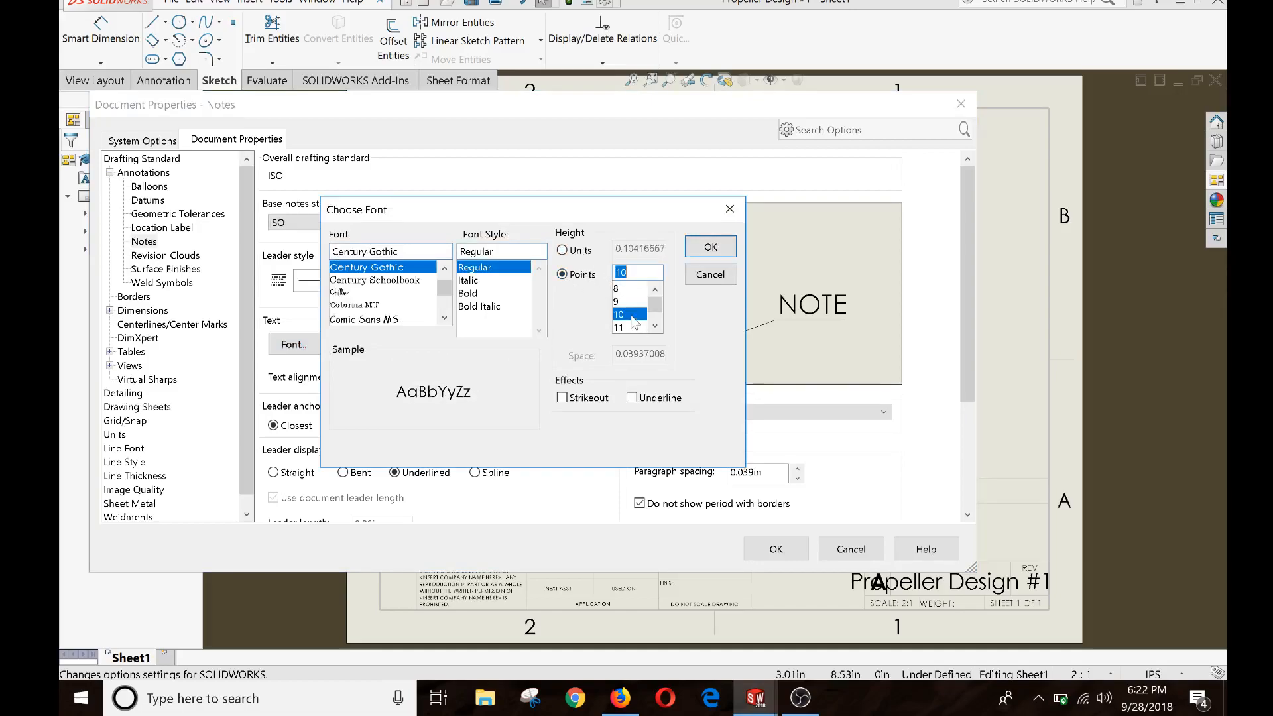
click(732, 212)
click(961, 104)
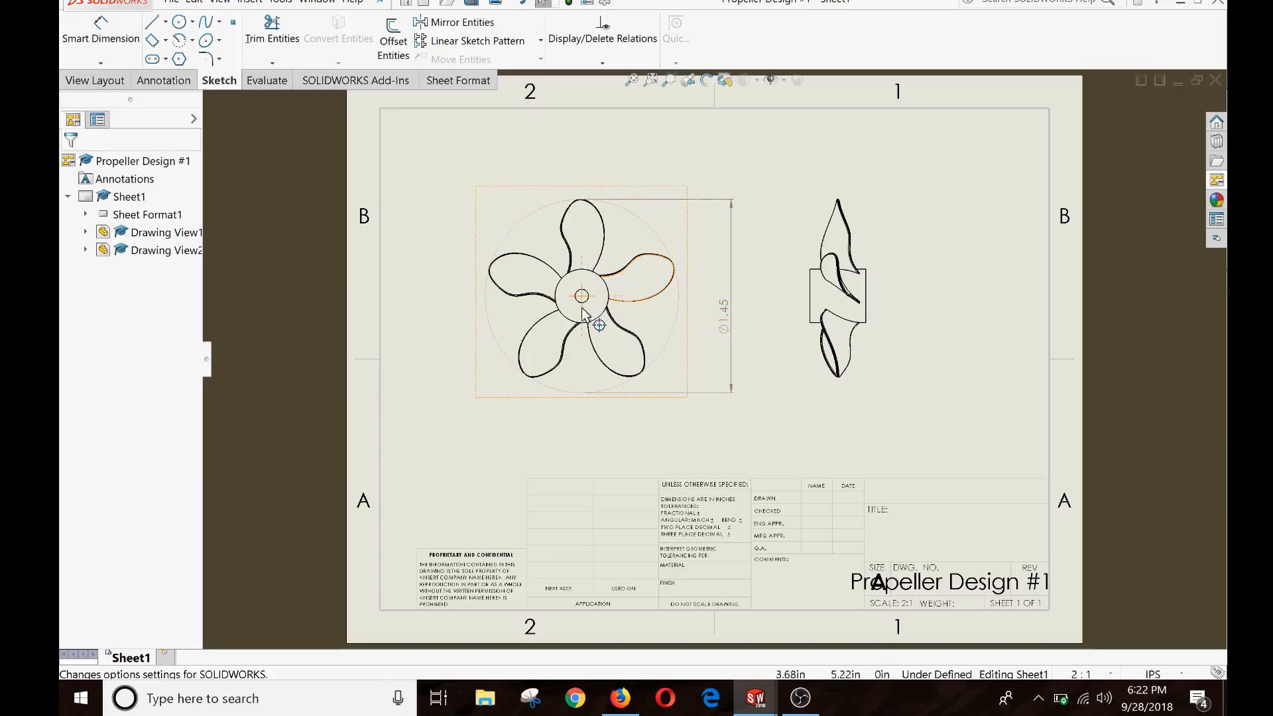
- Dimension the hub's outer diameter in the front view, placing the dimension below the propeller
click(118, 51)
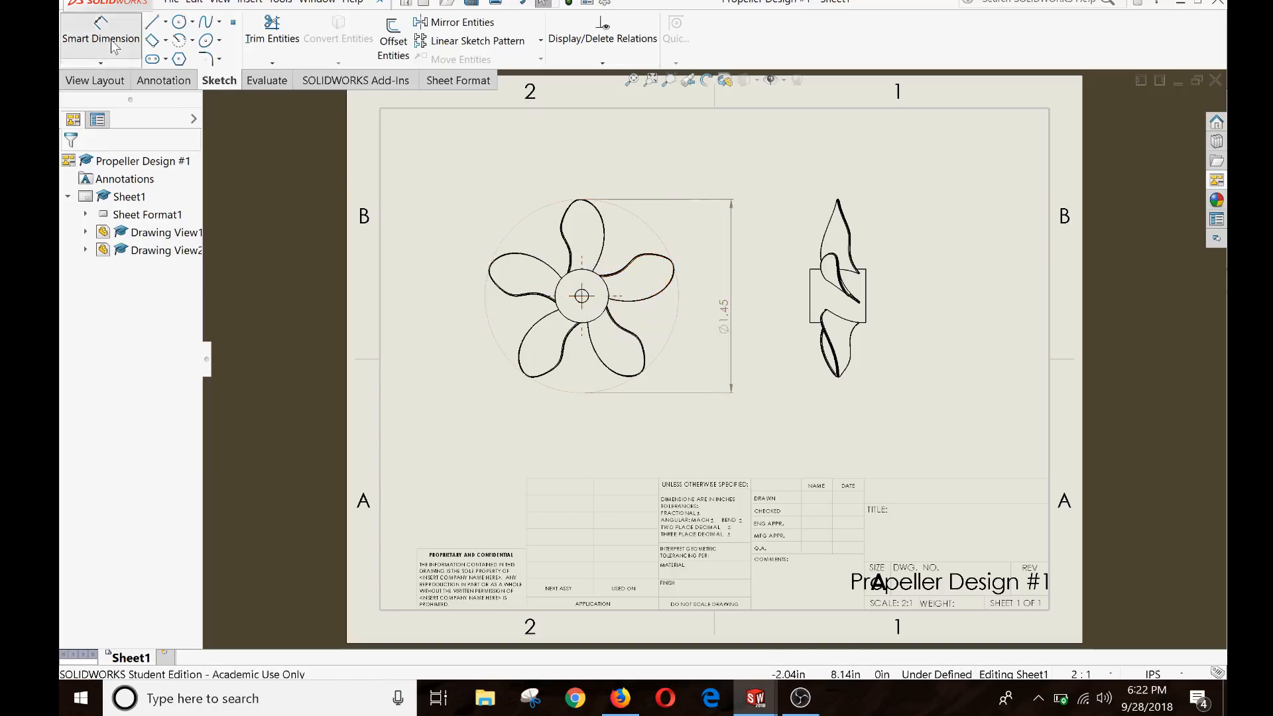
click(608, 298)
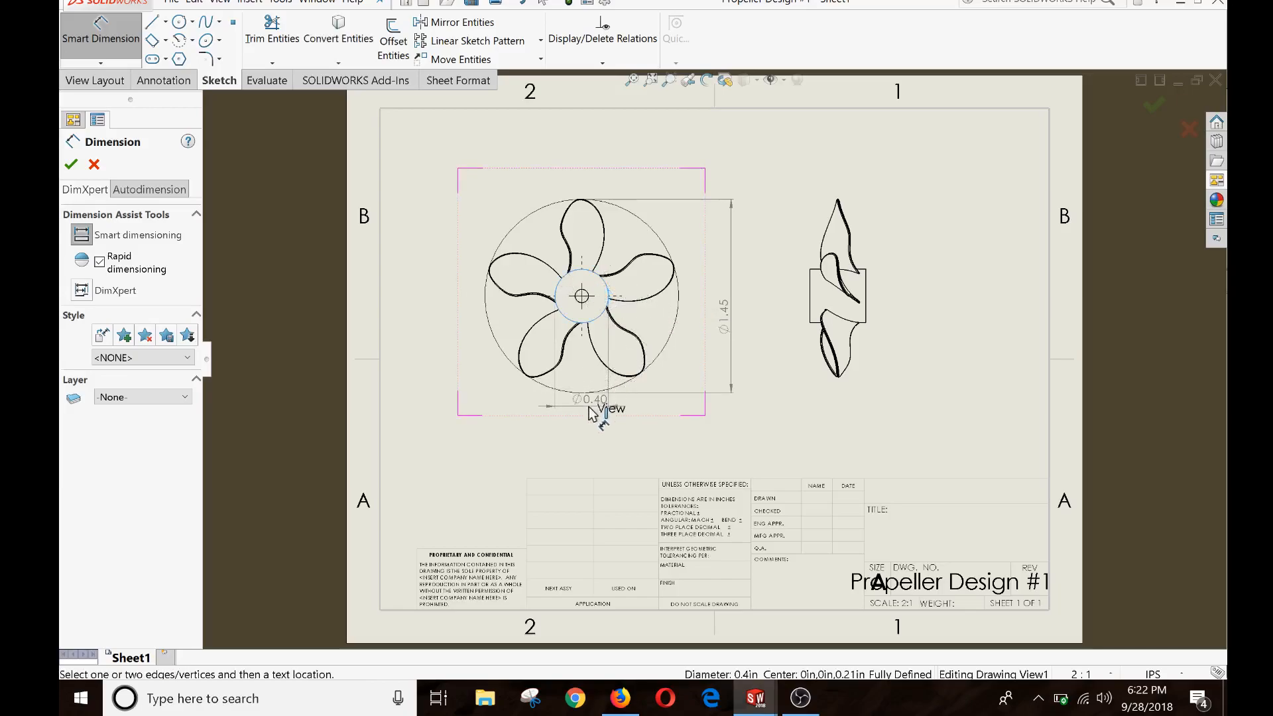
click(589, 444)
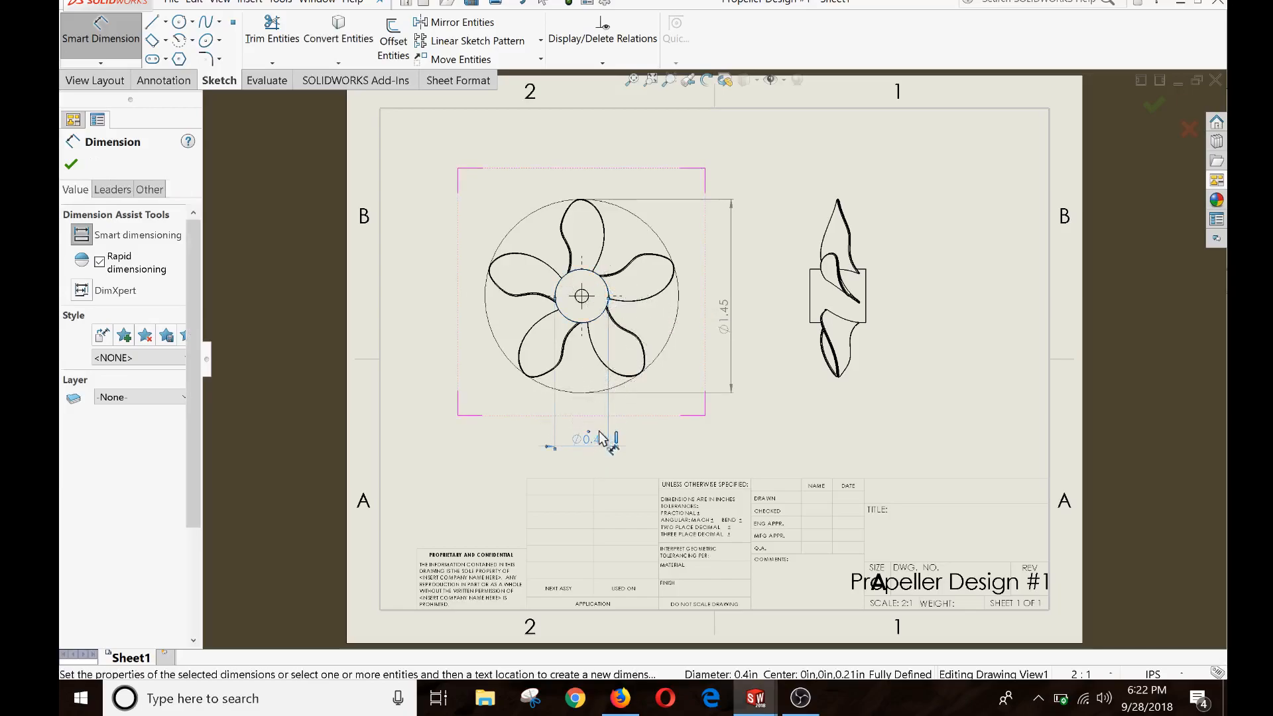
key(Escape)
key(Escape)
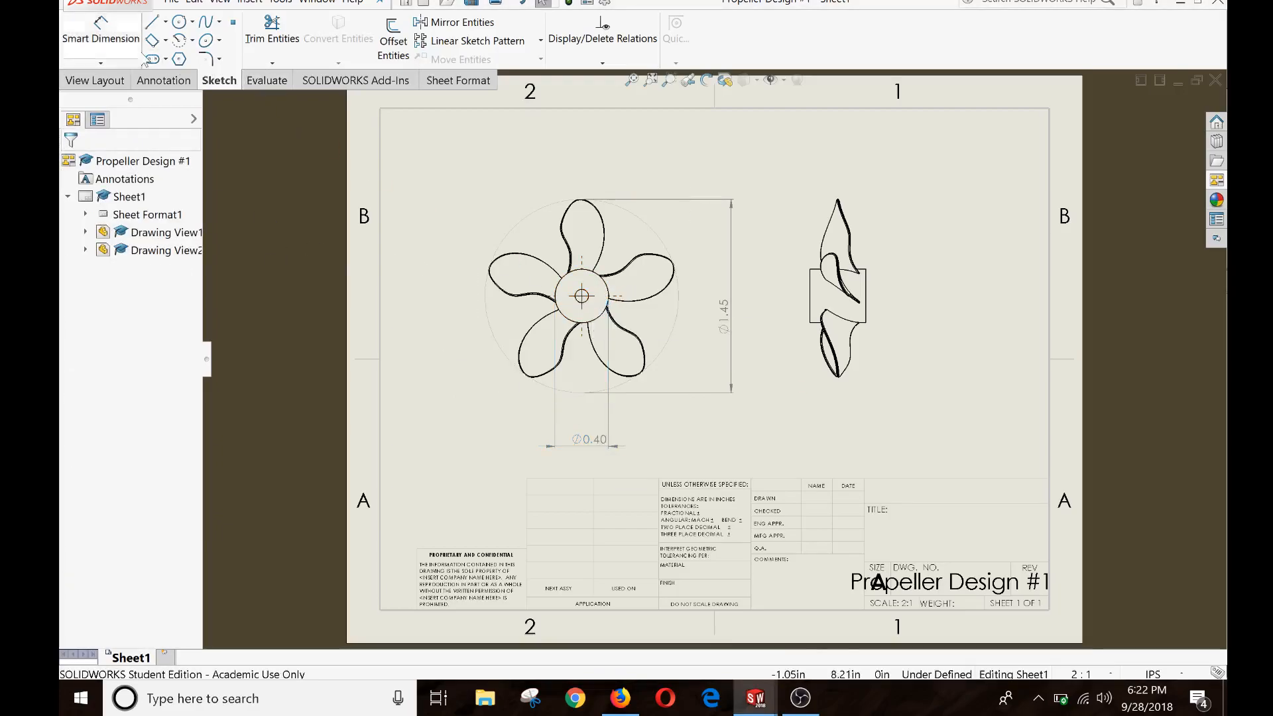
- Dimension the hub hole's diameter in the front view, placing the dimension to the left of the propeller
click(590, 306)
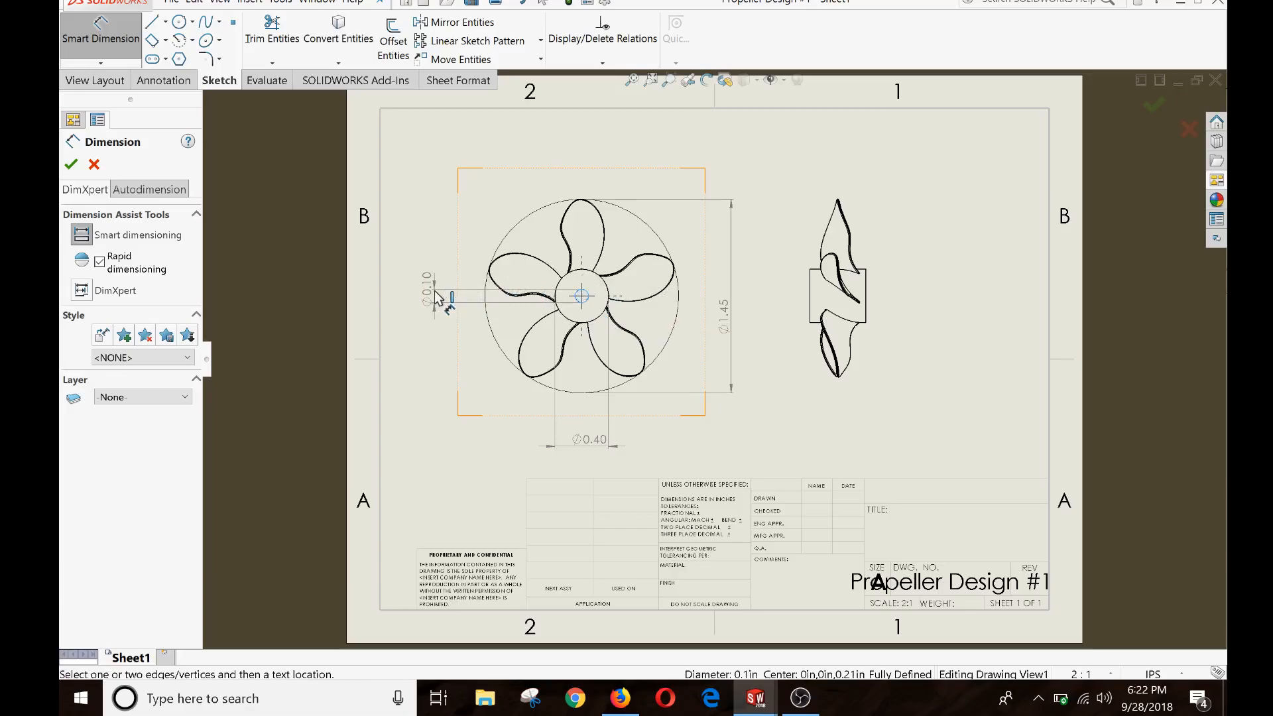
click(436, 297)
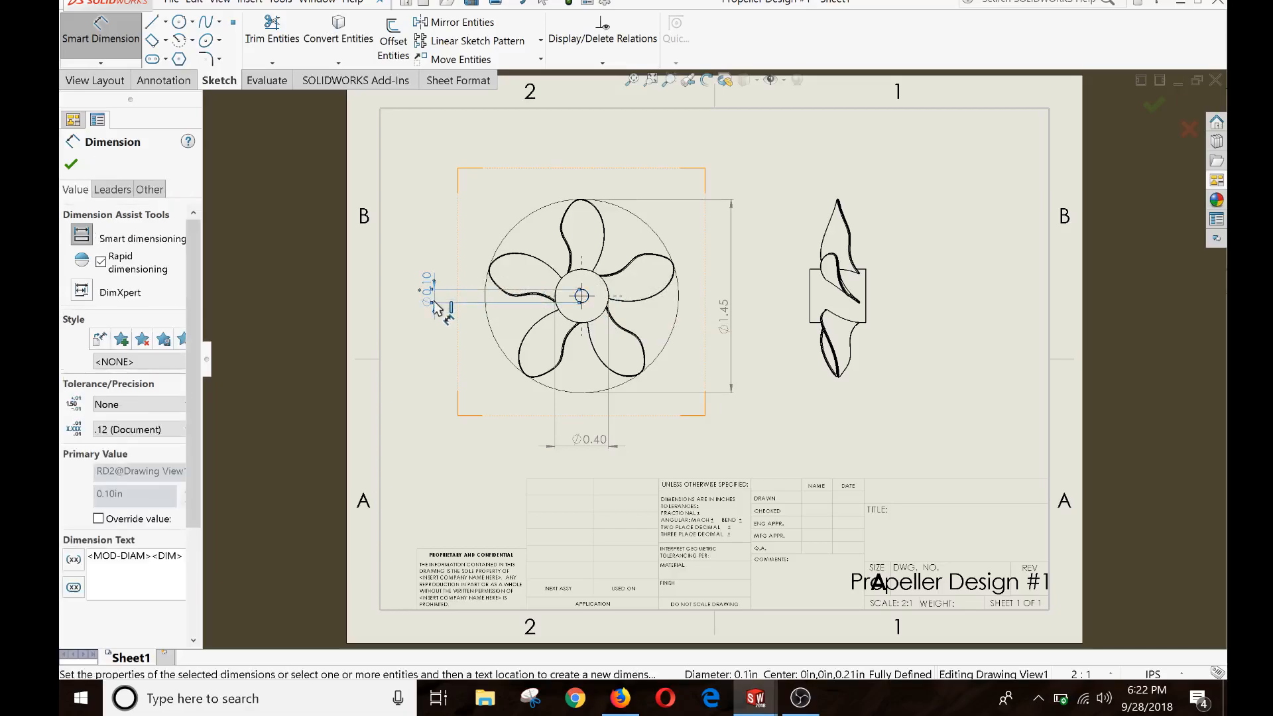
key(Escape)
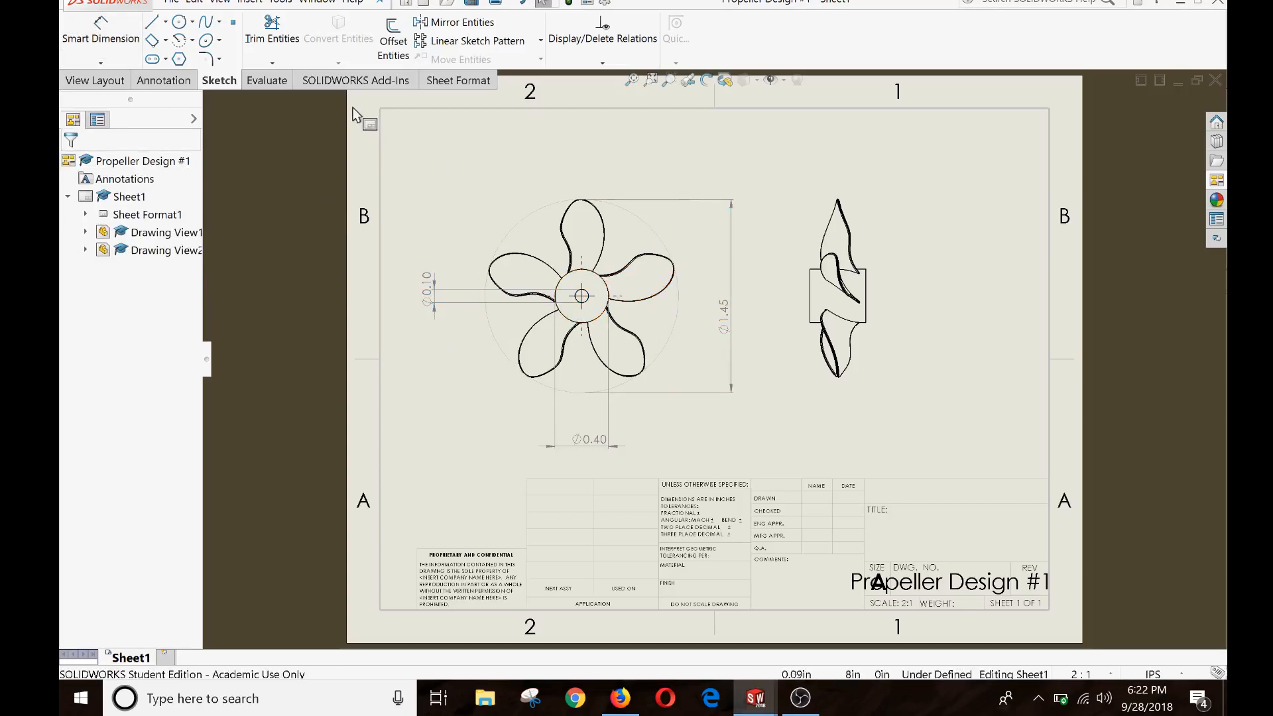
- Dimension the hub's length between its two end faces in the side view, placing the dimension below the propeller
click(810, 293)
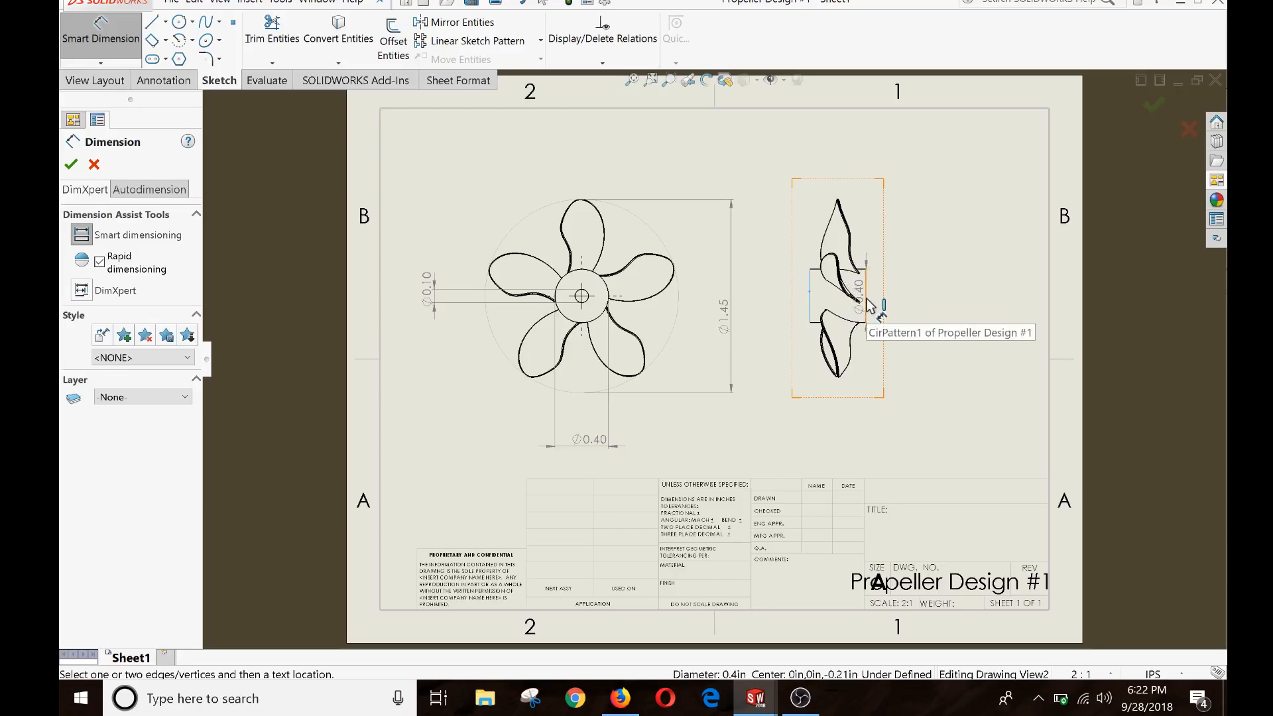
click(855, 318)
click(841, 430)
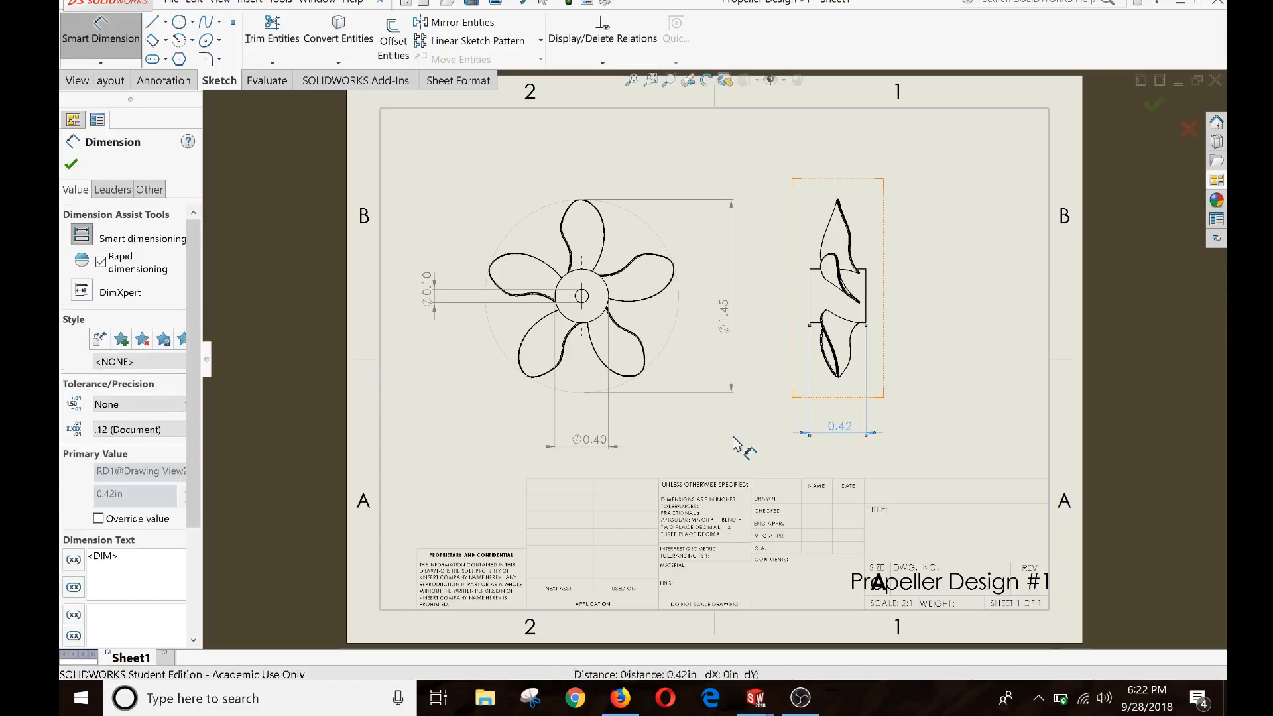
key(Escape)
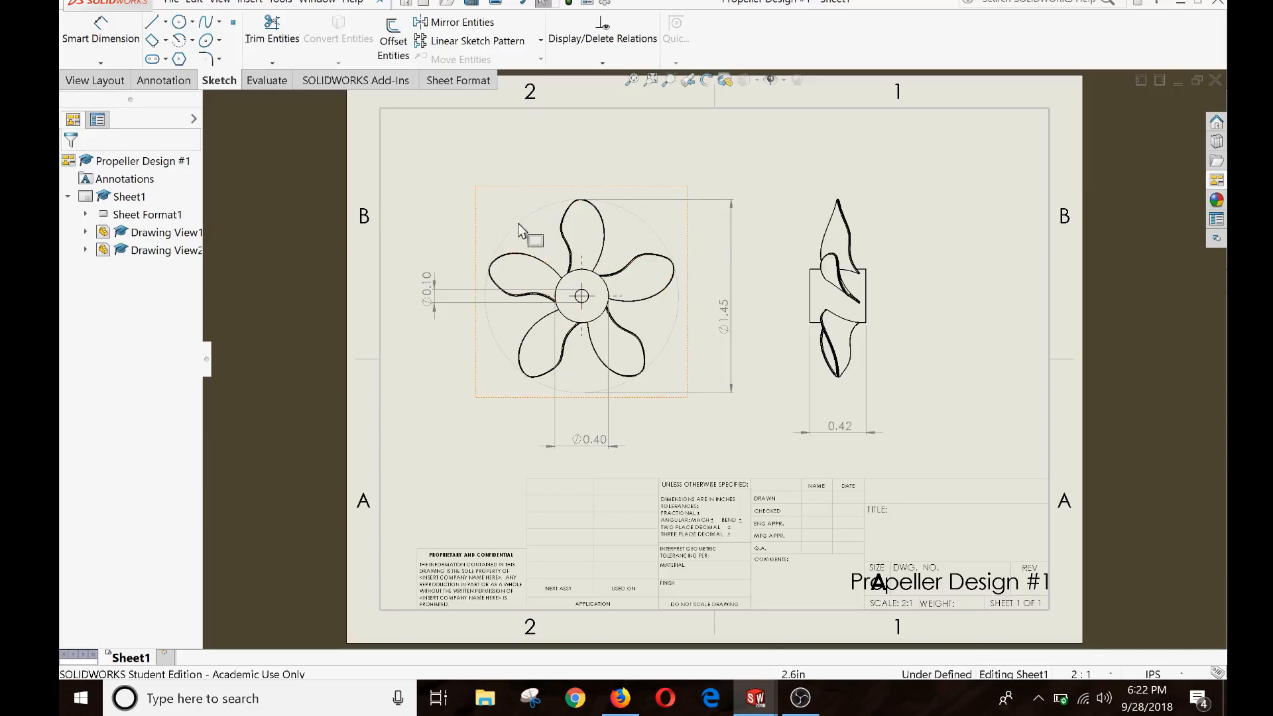
- Switch to Firefox and compare the Prezi assignment's propeller limits with the diameters and hub length in the SOLIDWORKS drawing
click(620, 697)
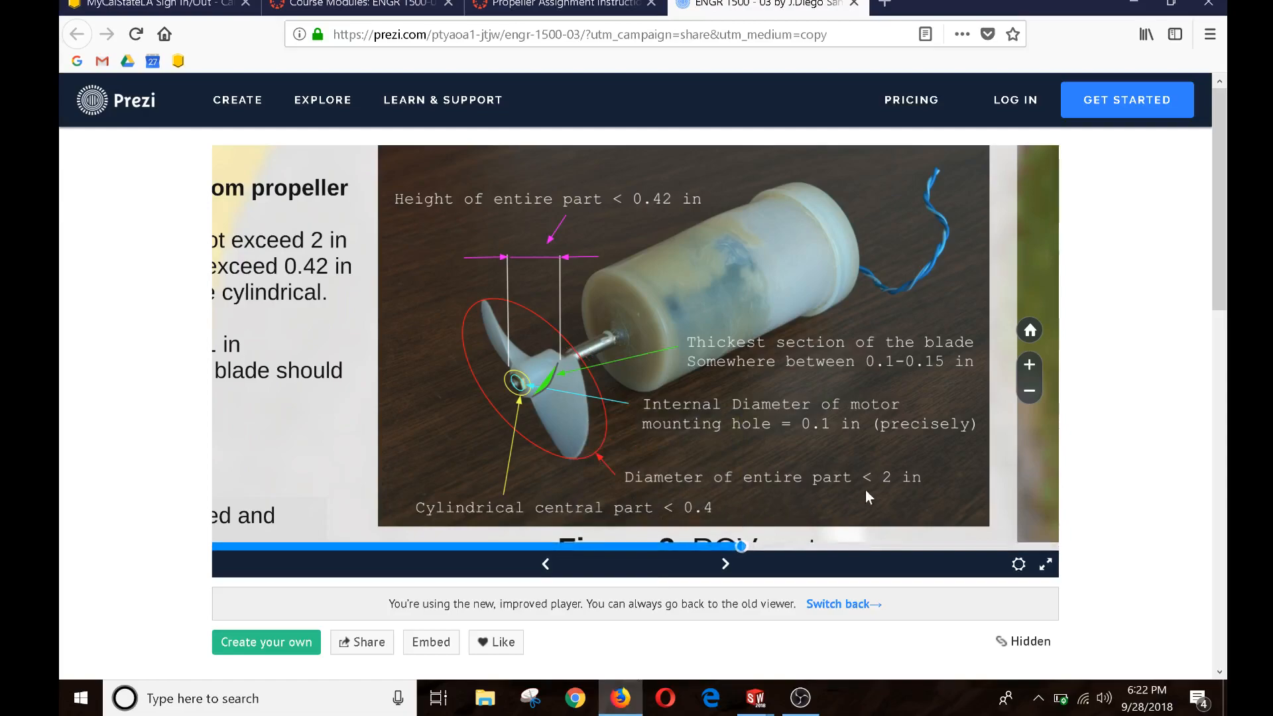
click(1133, 4)
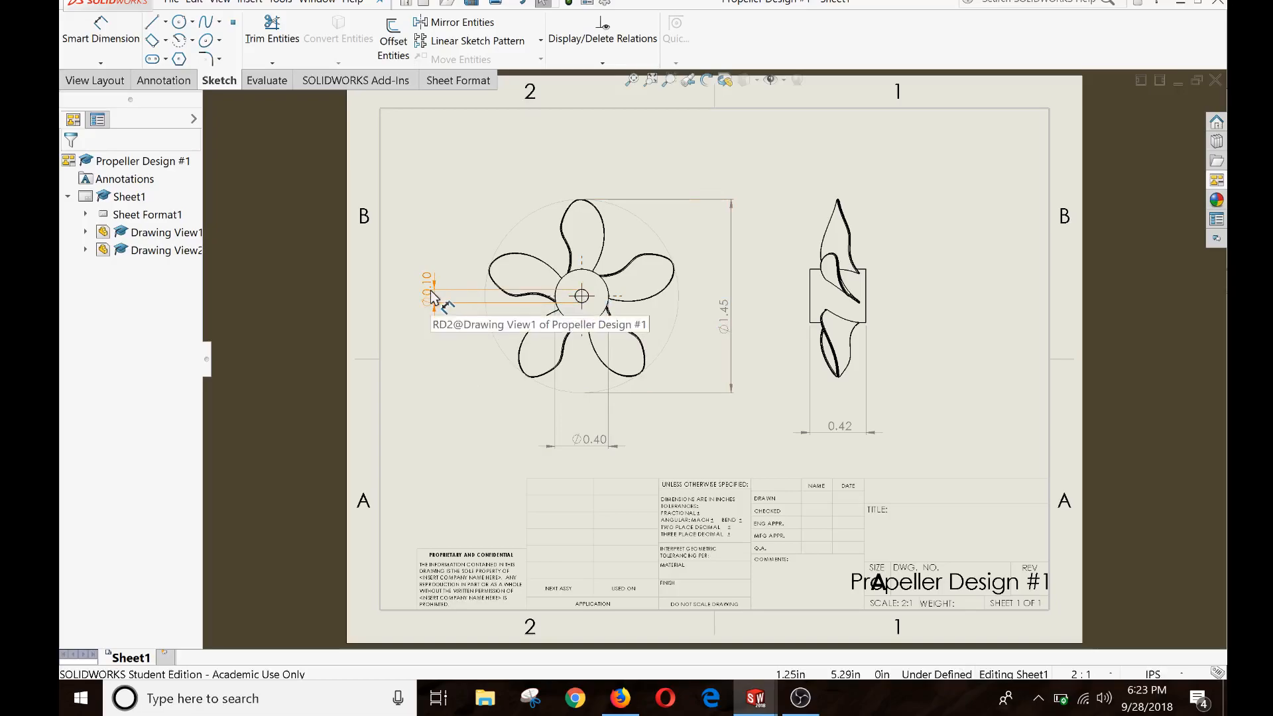
click(620, 697)
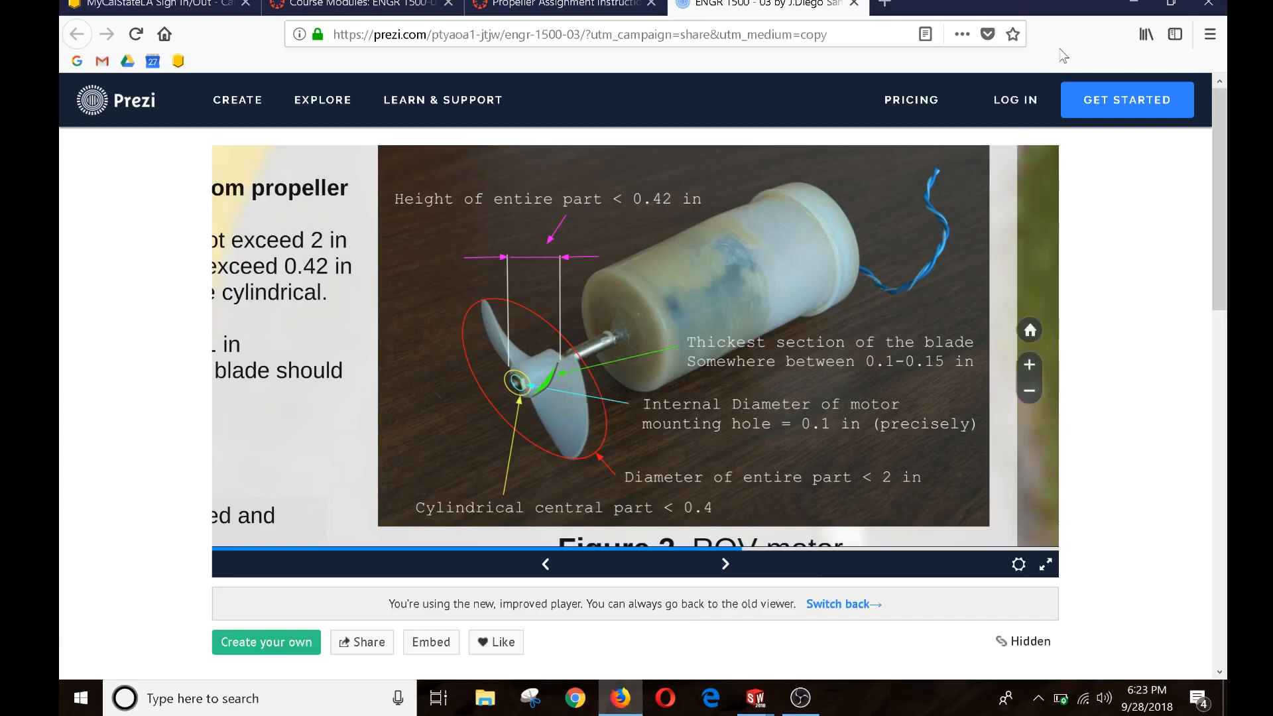
- Recheck the assignment's overall height limit in the Prezi presentation against the side-view length in the SOLIDWORKS drawing
click(1122, 4)
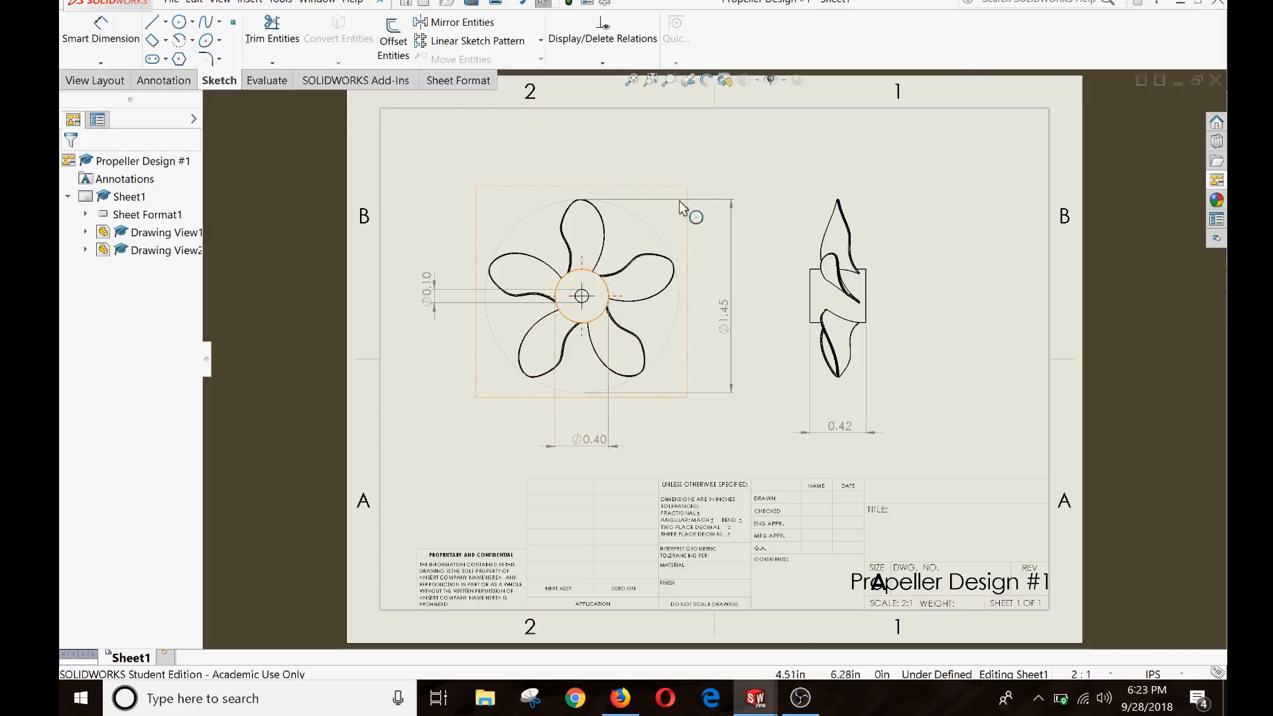
click(620, 697)
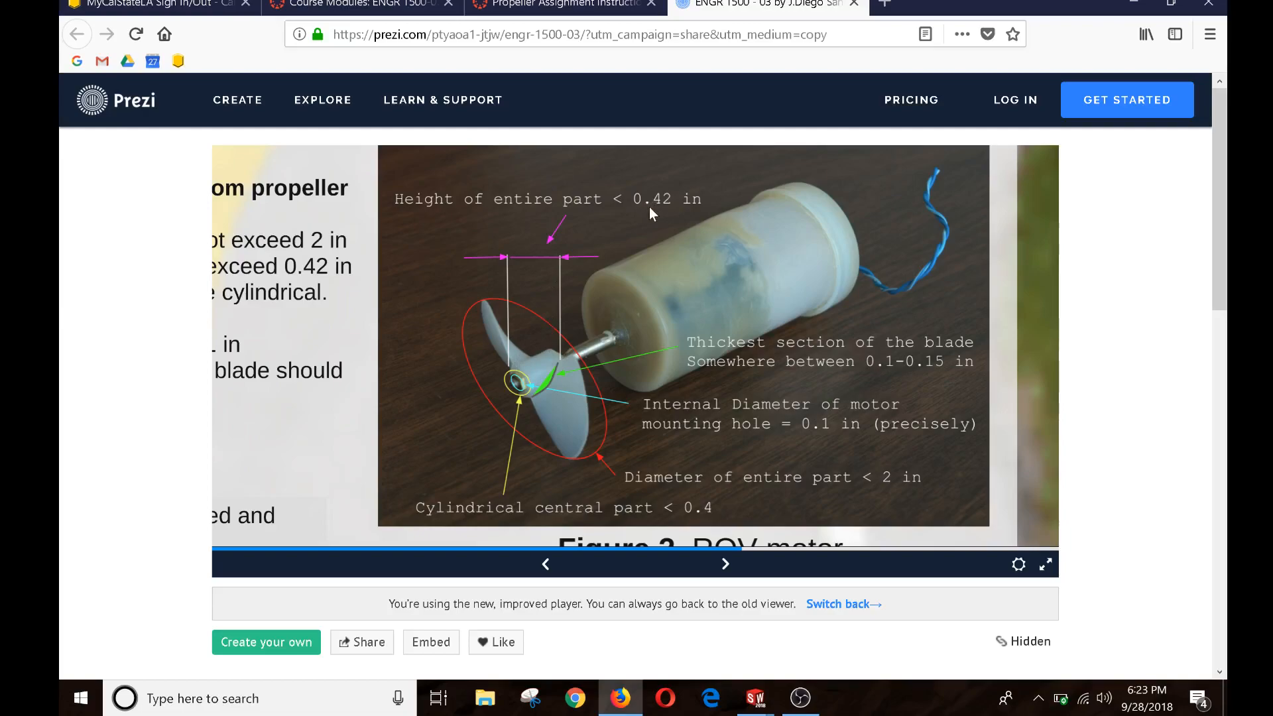
click(1146, 3)
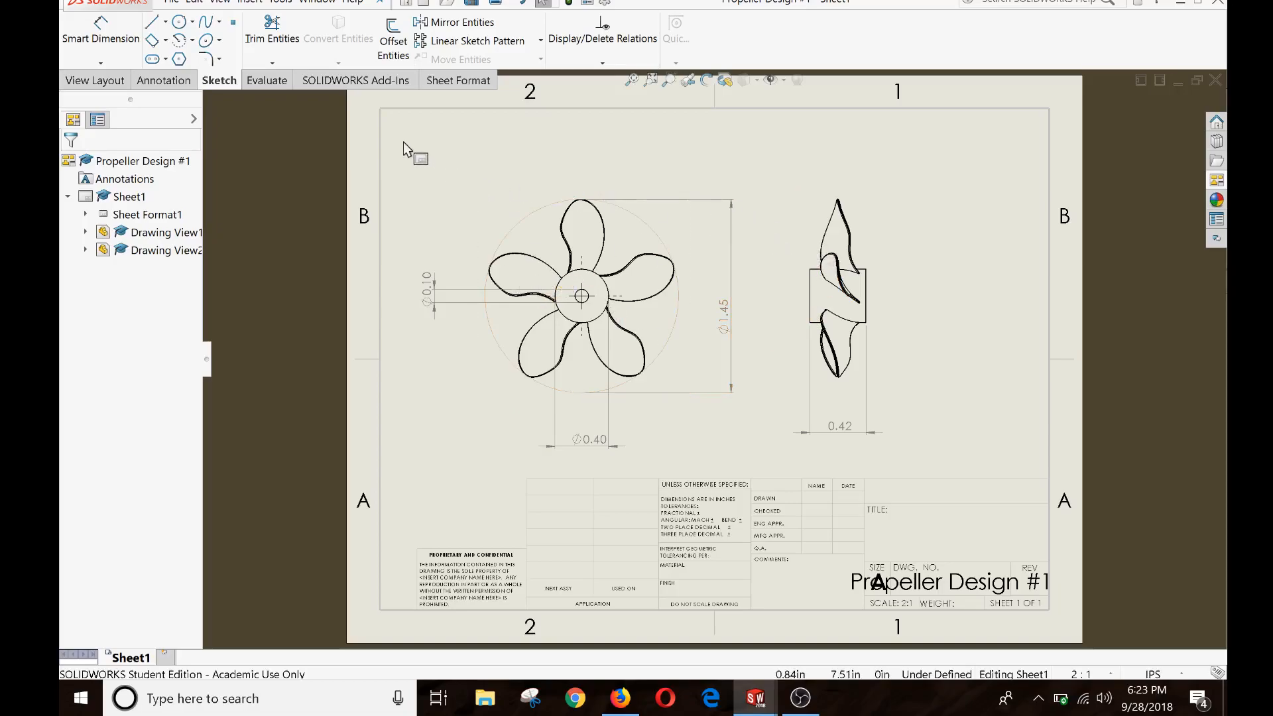
- Save the drawing in Downloads as "Propeller_DrawingBy" followed directly by the author's first name, replacing the existing drawing file
click(171, 2)
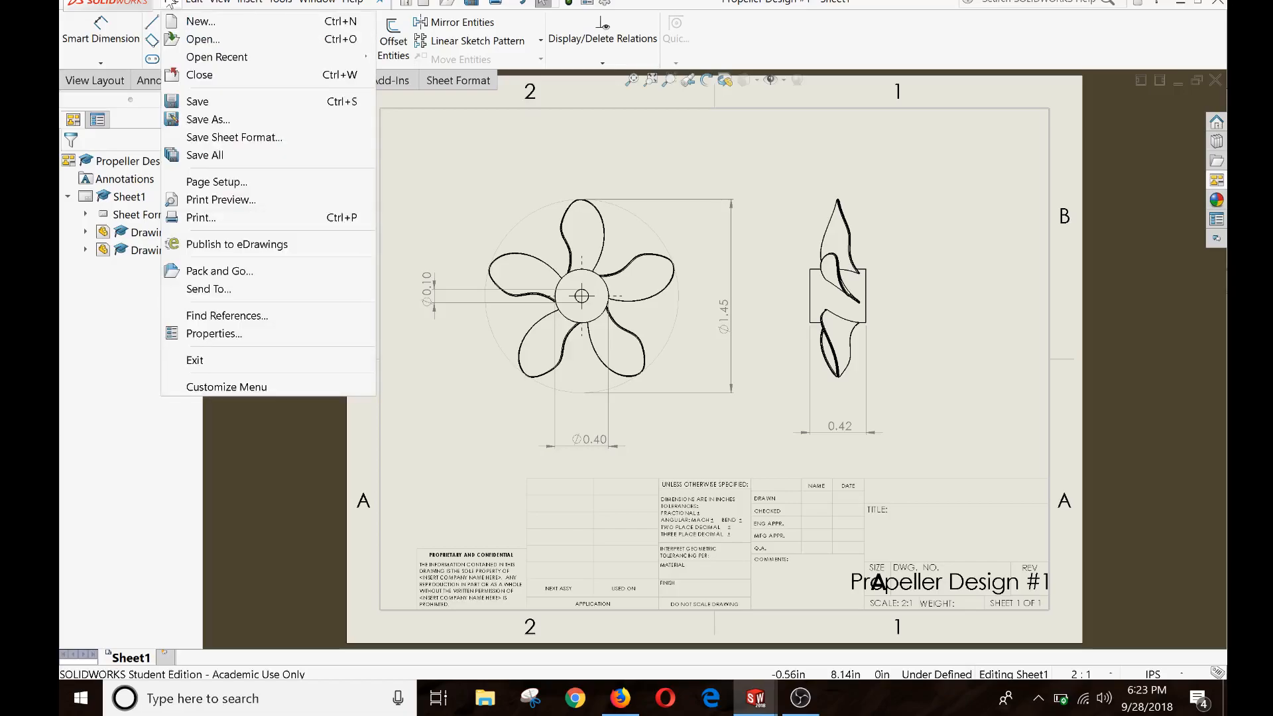
click(205, 120)
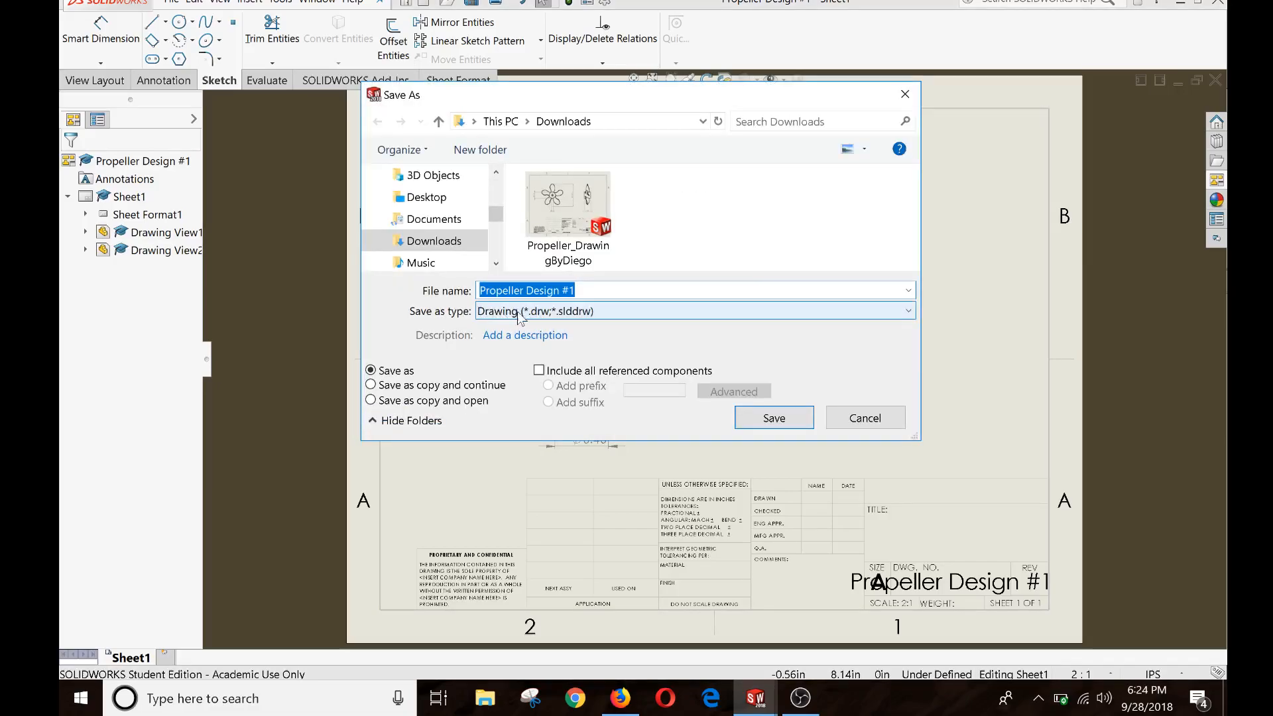
click(551, 311)
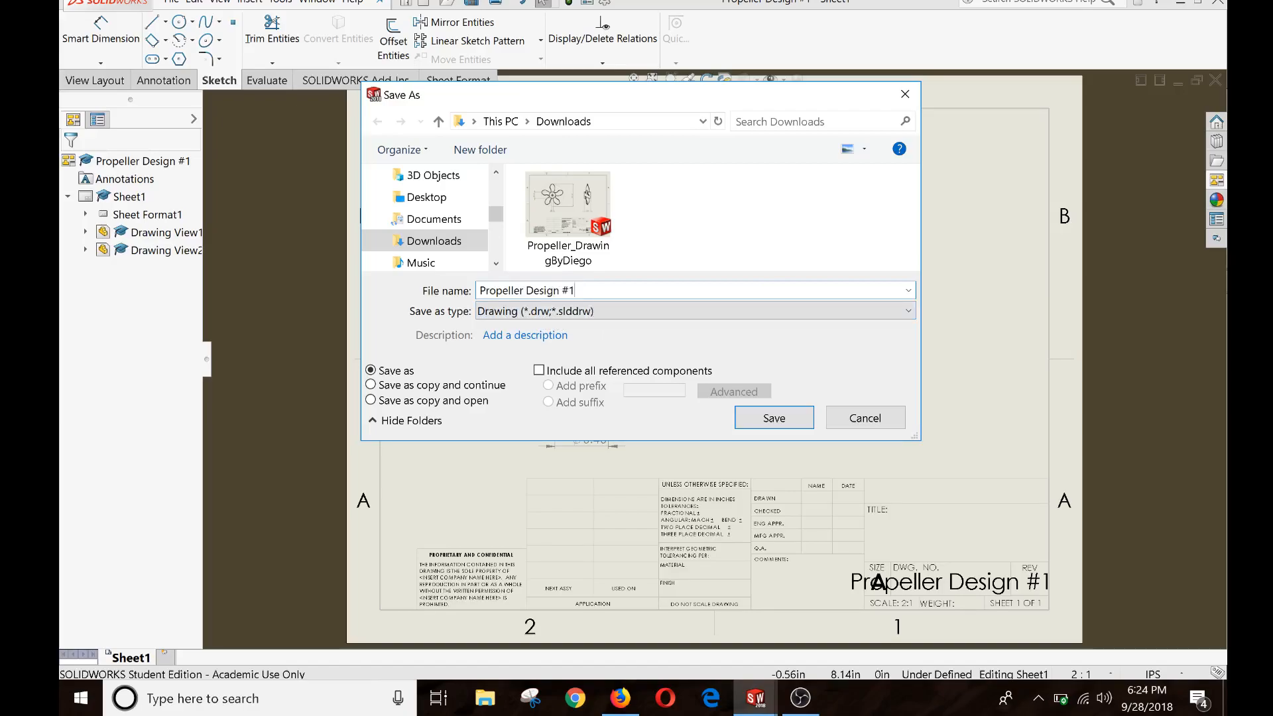
key(BackSpace)
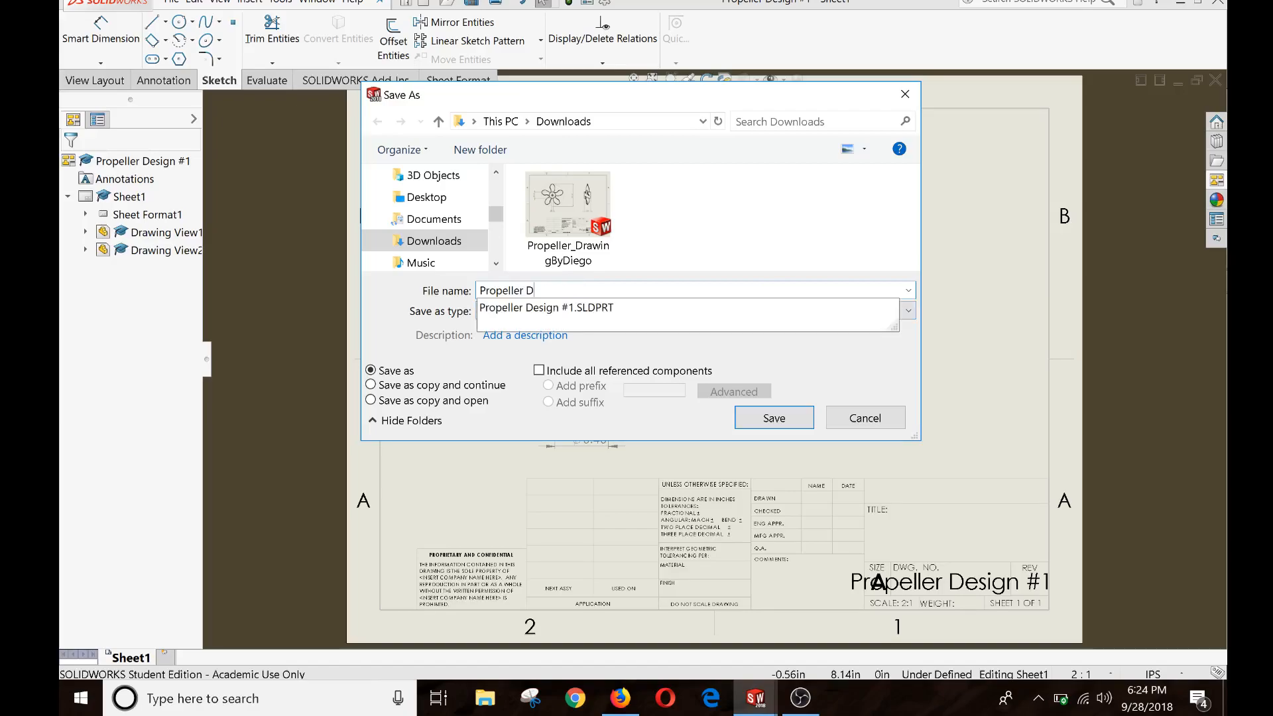
key(BackSpace)
text(_)
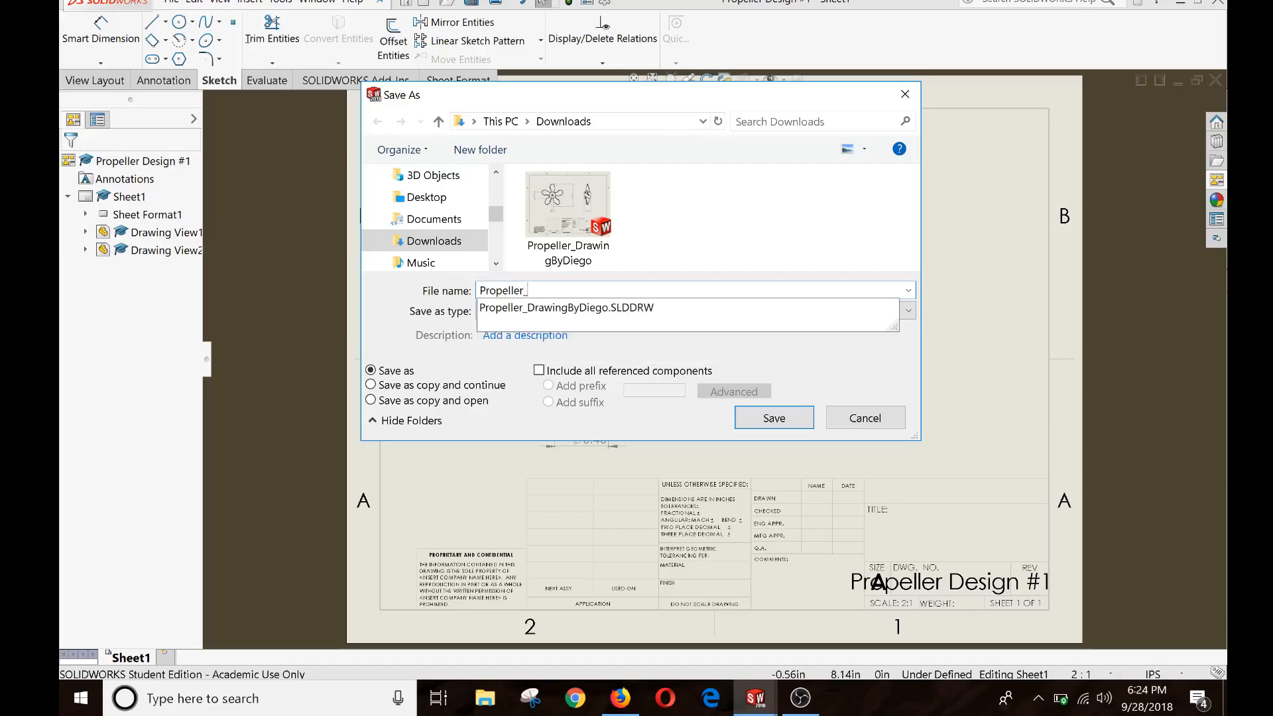
text(DrawingBy Digo)
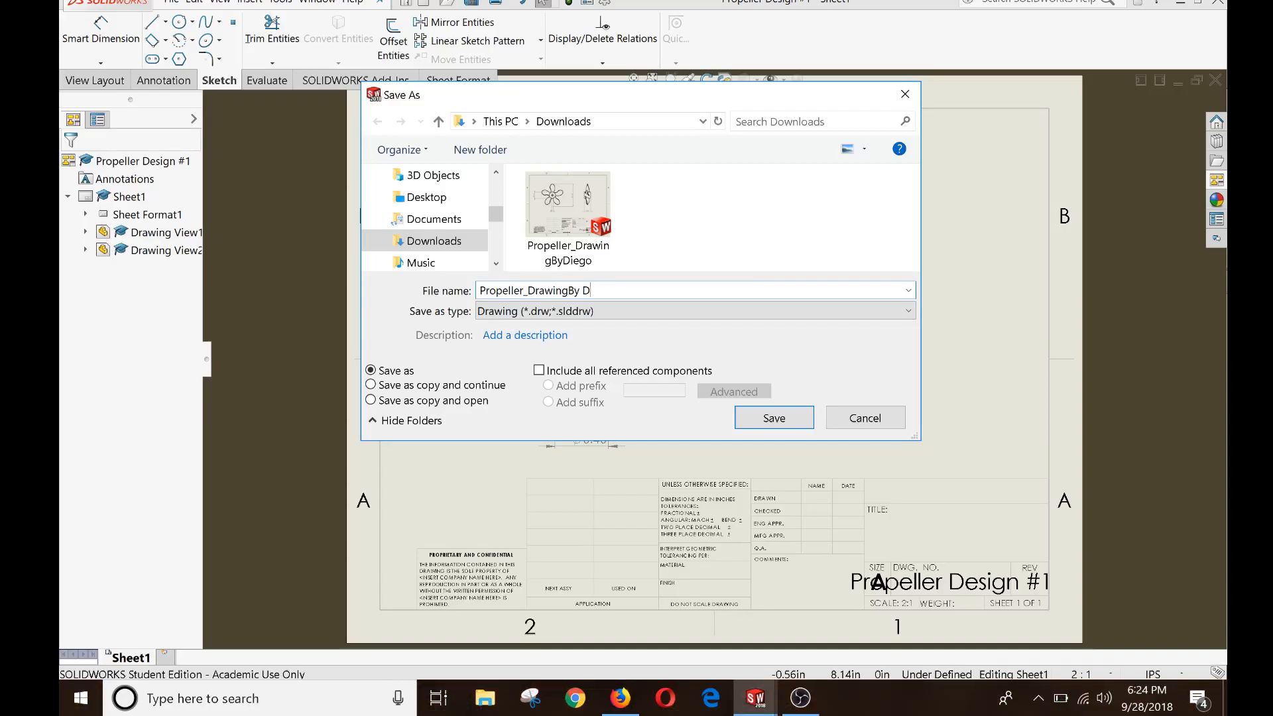
key(BackSpace)
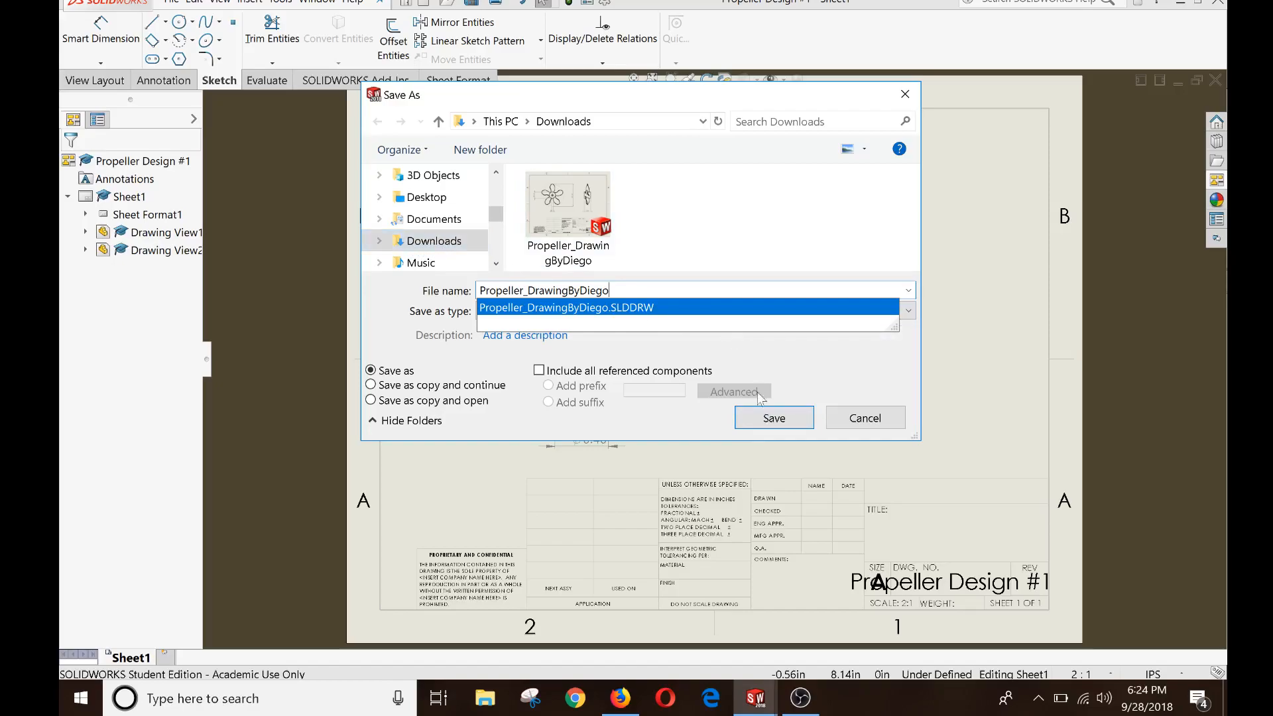
click(761, 421)
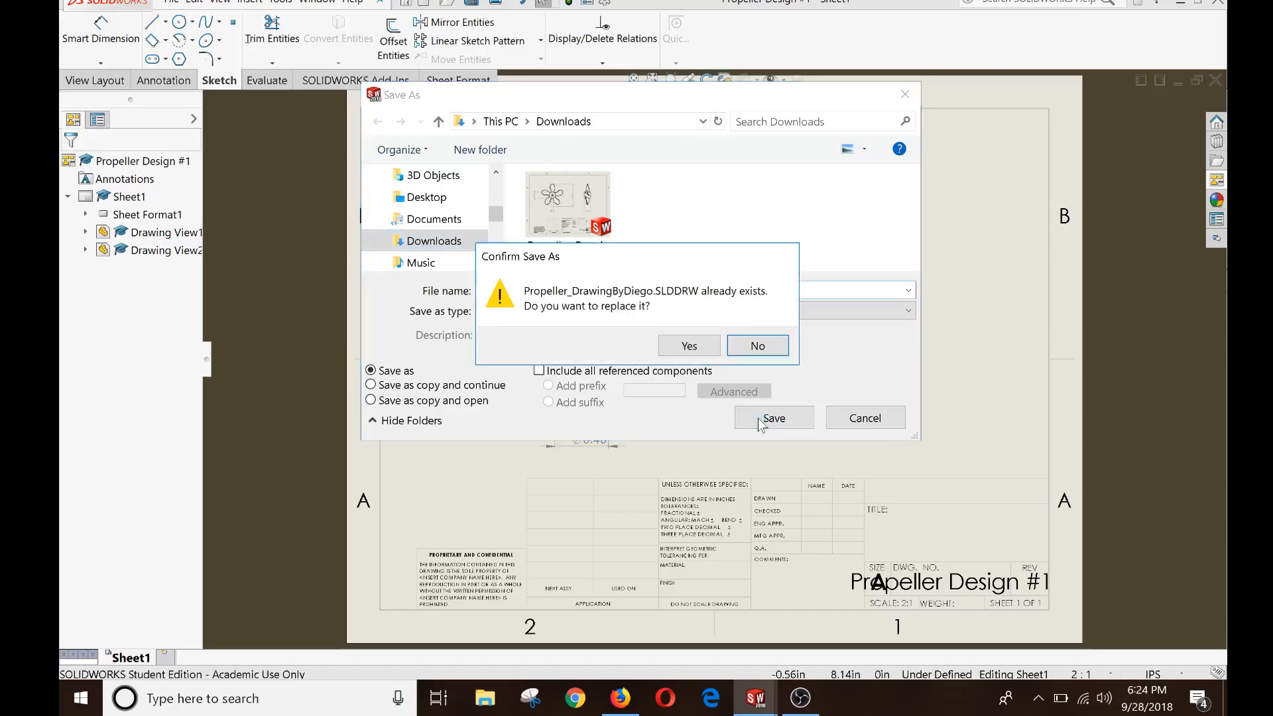
click(690, 346)
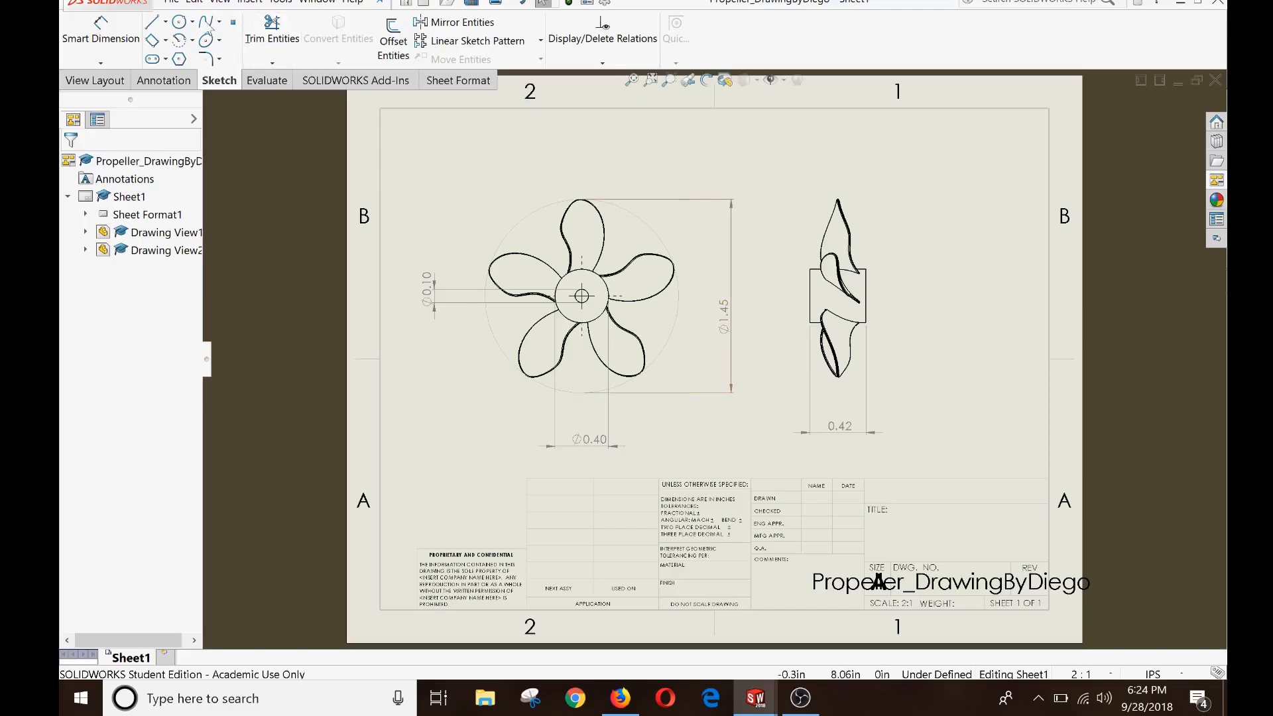
- Save a copy of the drawing as an Adobe PDF in Downloads, keeping the same file name
click(172, 3)
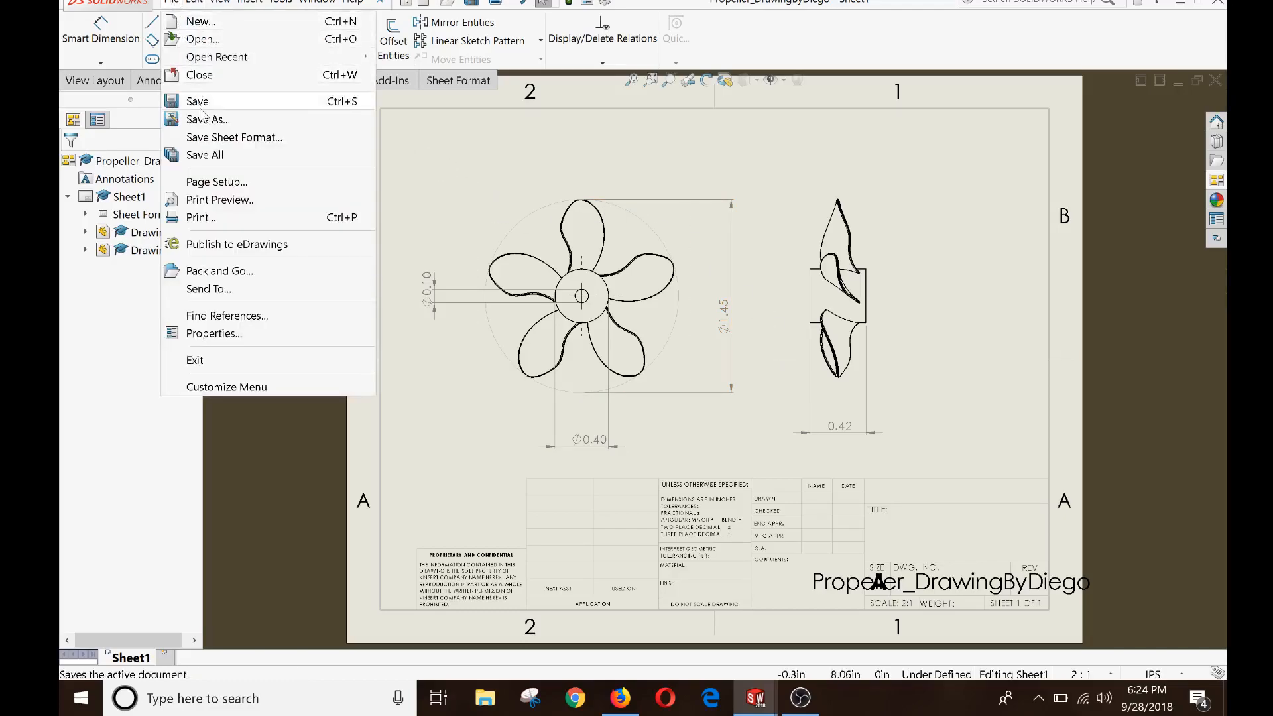
click(440, 230)
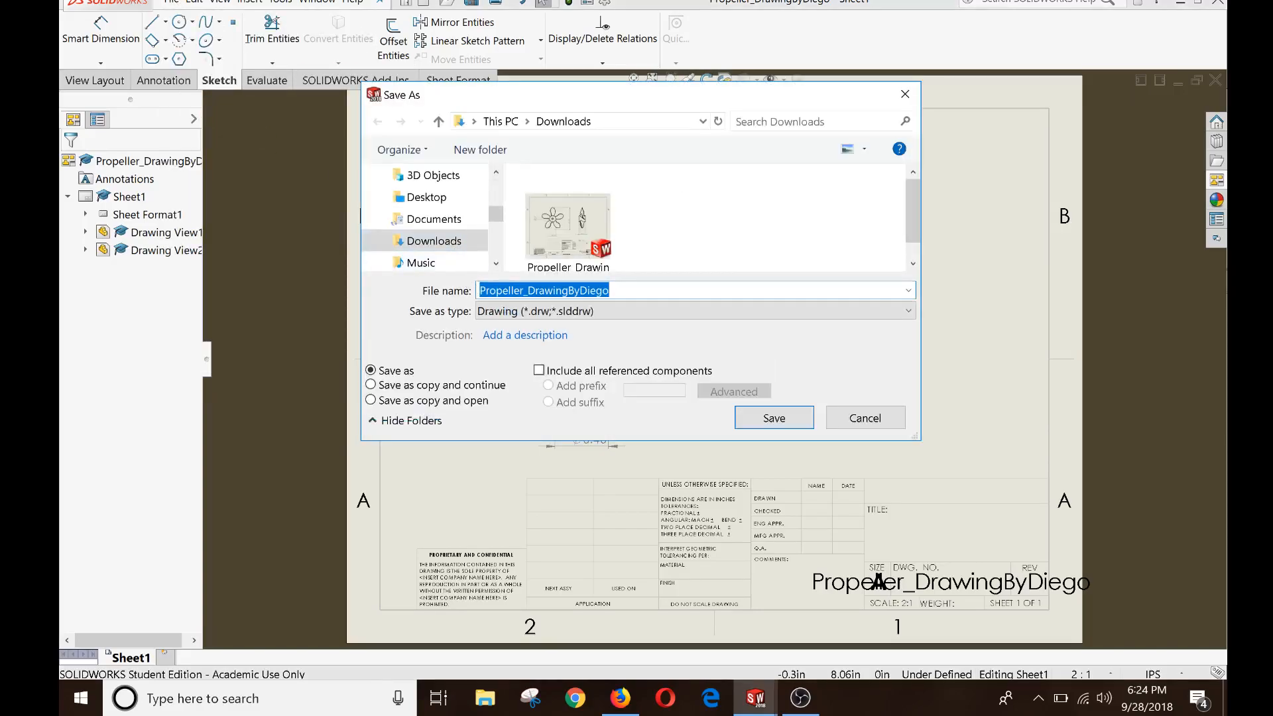
click(907, 312)
click(647, 419)
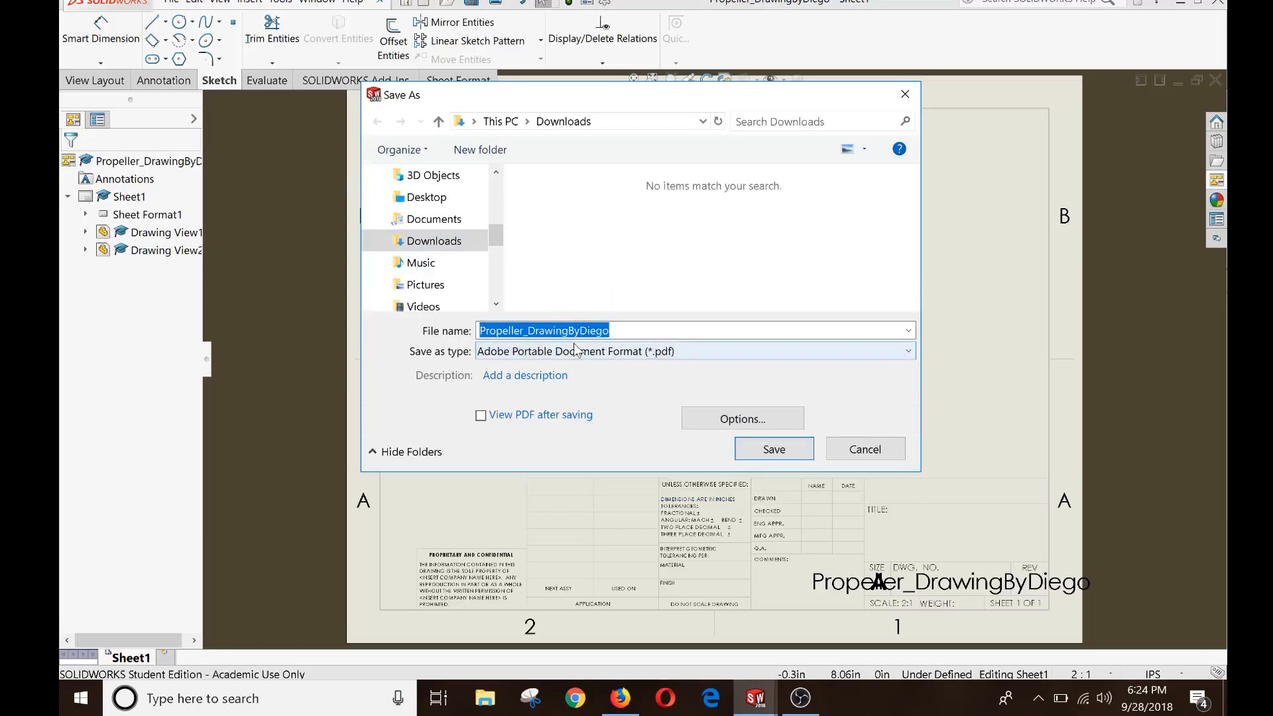
click(772, 449)
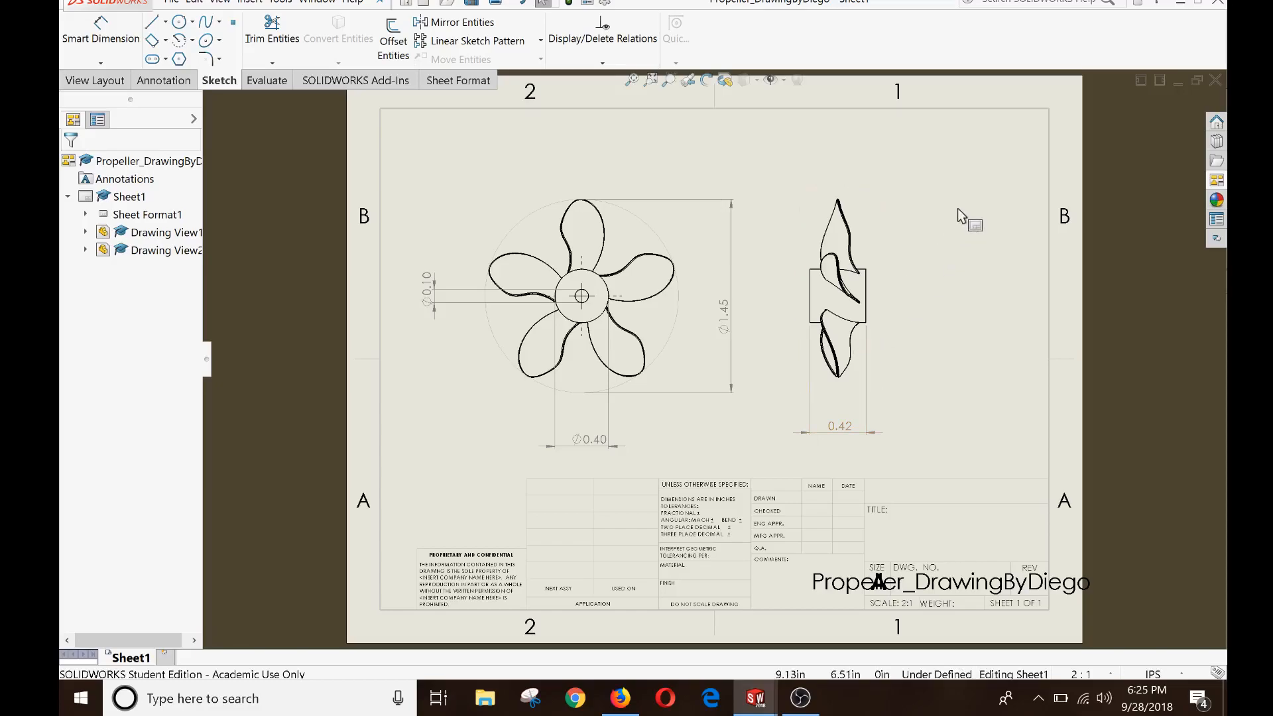
- Switch to File Explorer, review the exported propeller drawing PDF from Downloads, and close it with the file left selected
click(1180, 3)
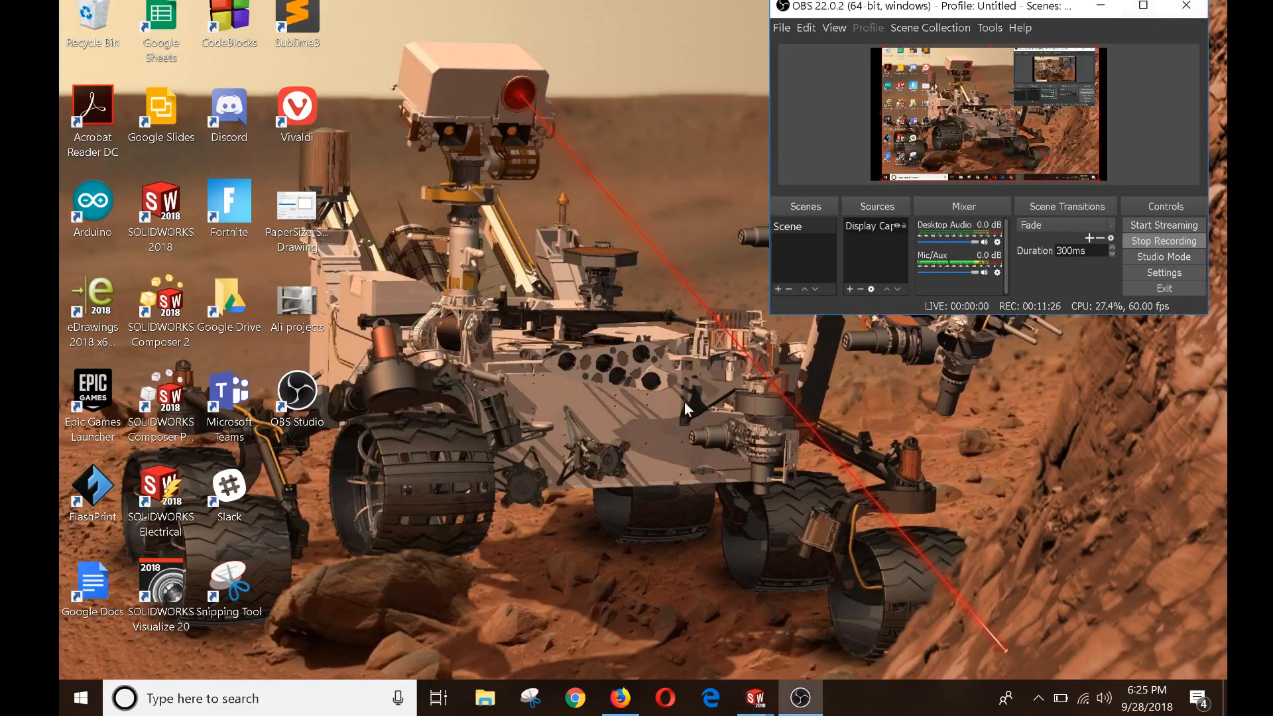
click(484, 697)
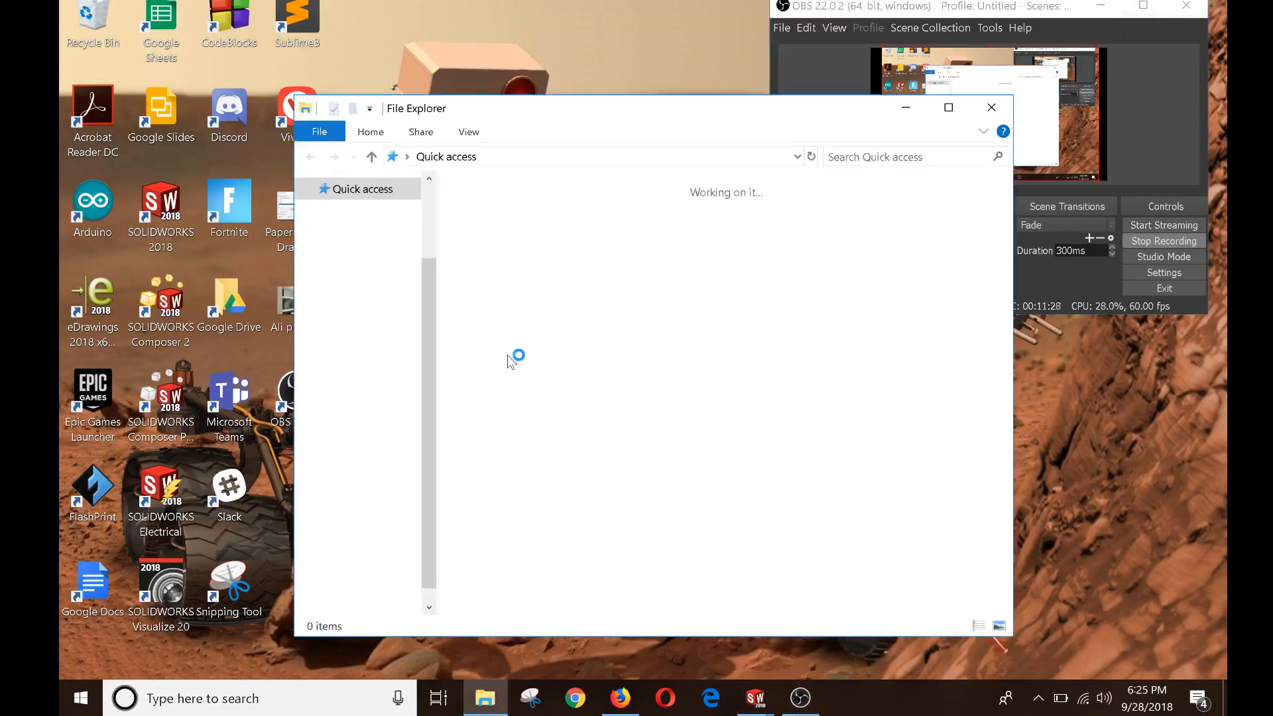
click(369, 240)
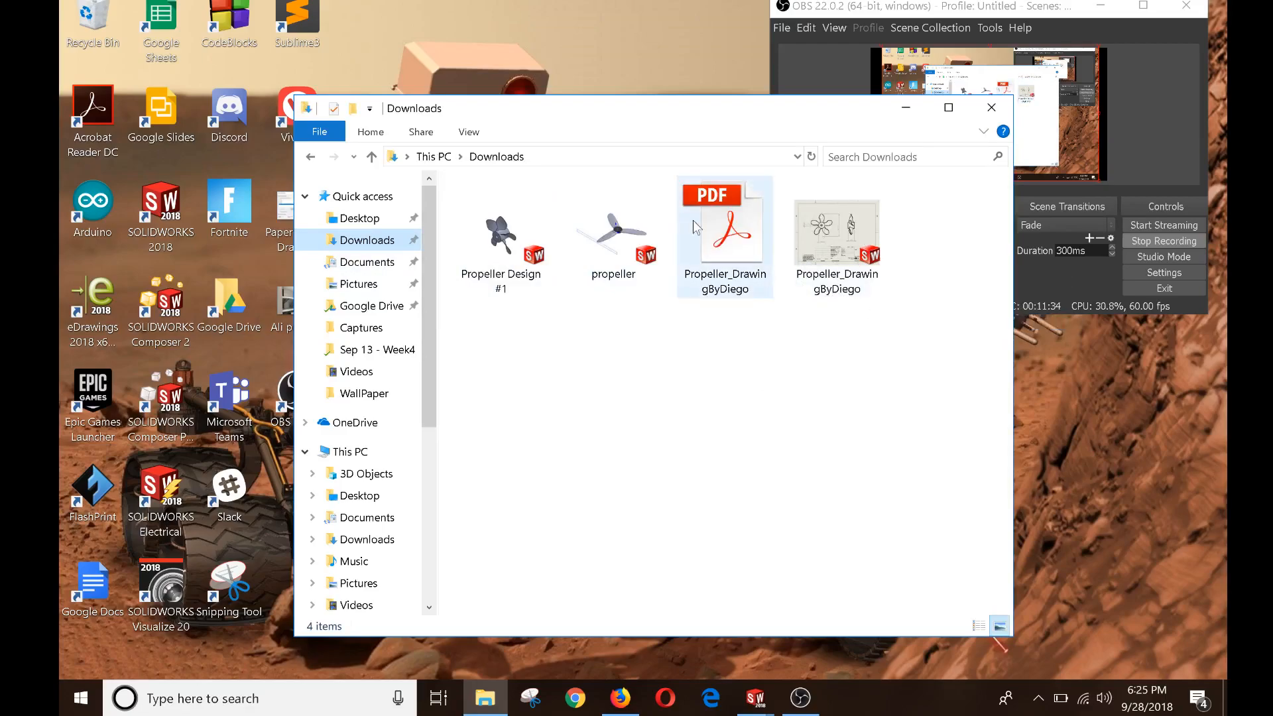
double_click(722, 232)
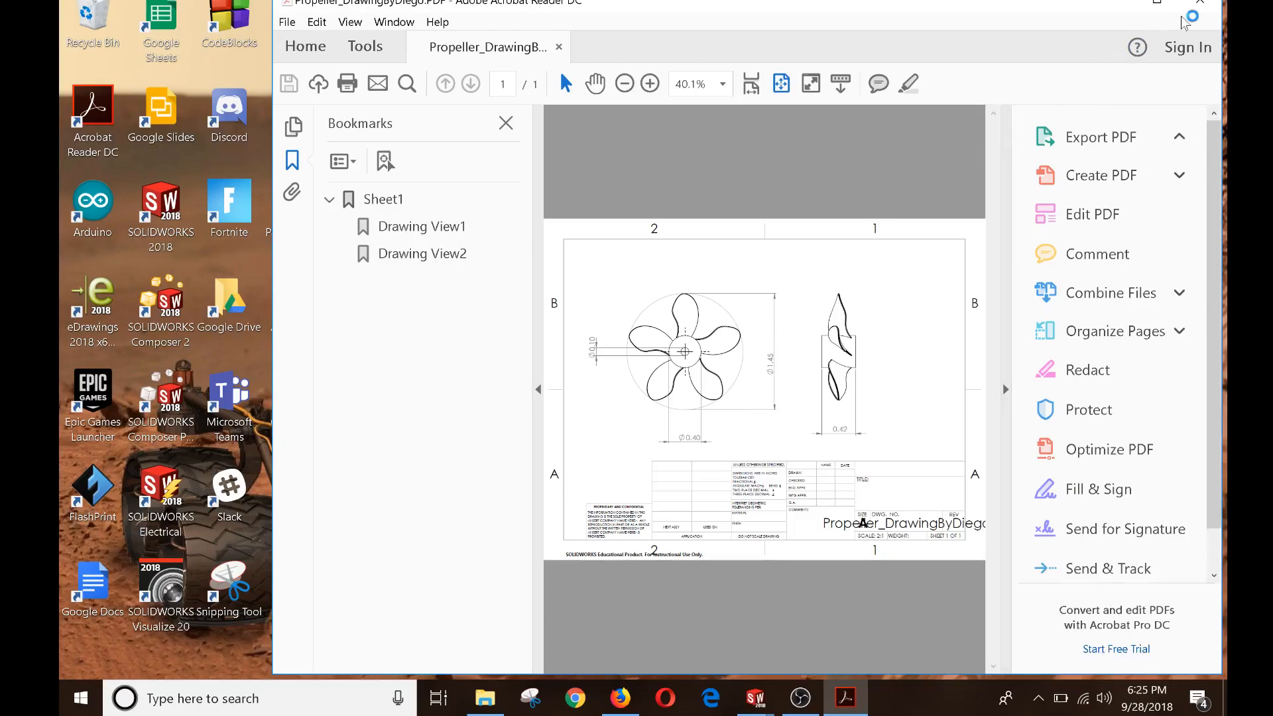
click(1201, 6)
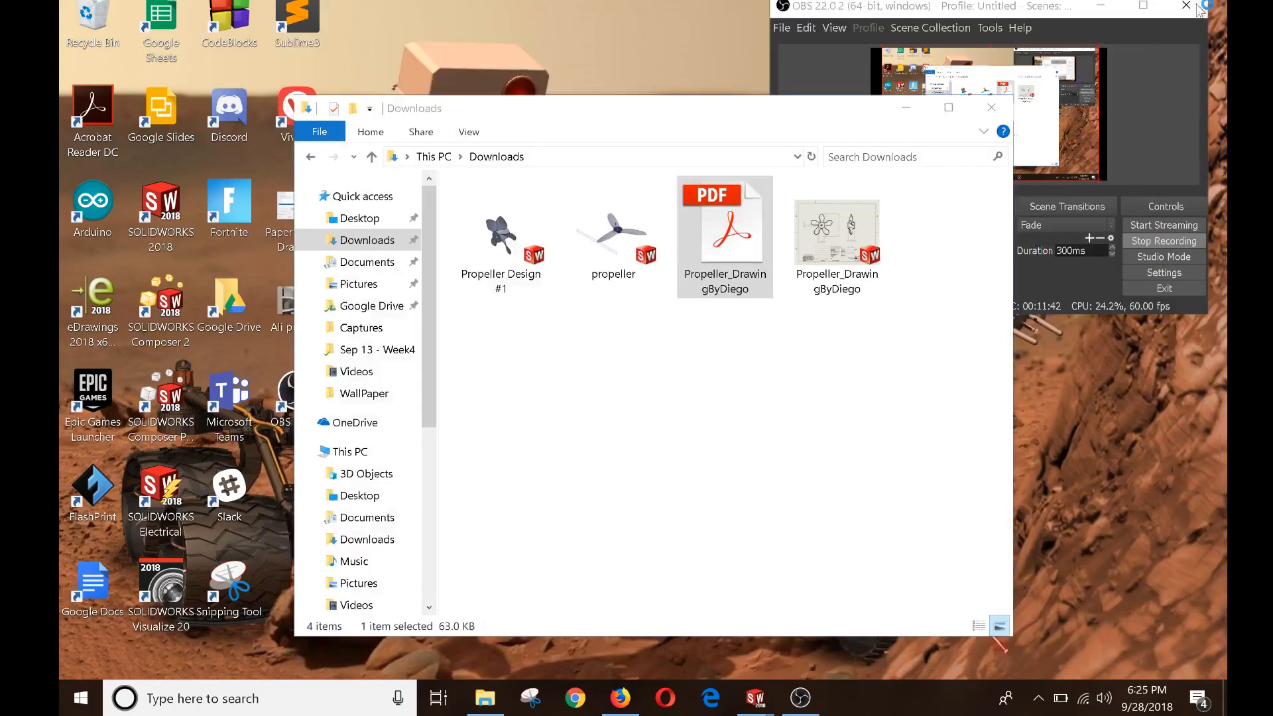
drag(725, 242, 727, 273)
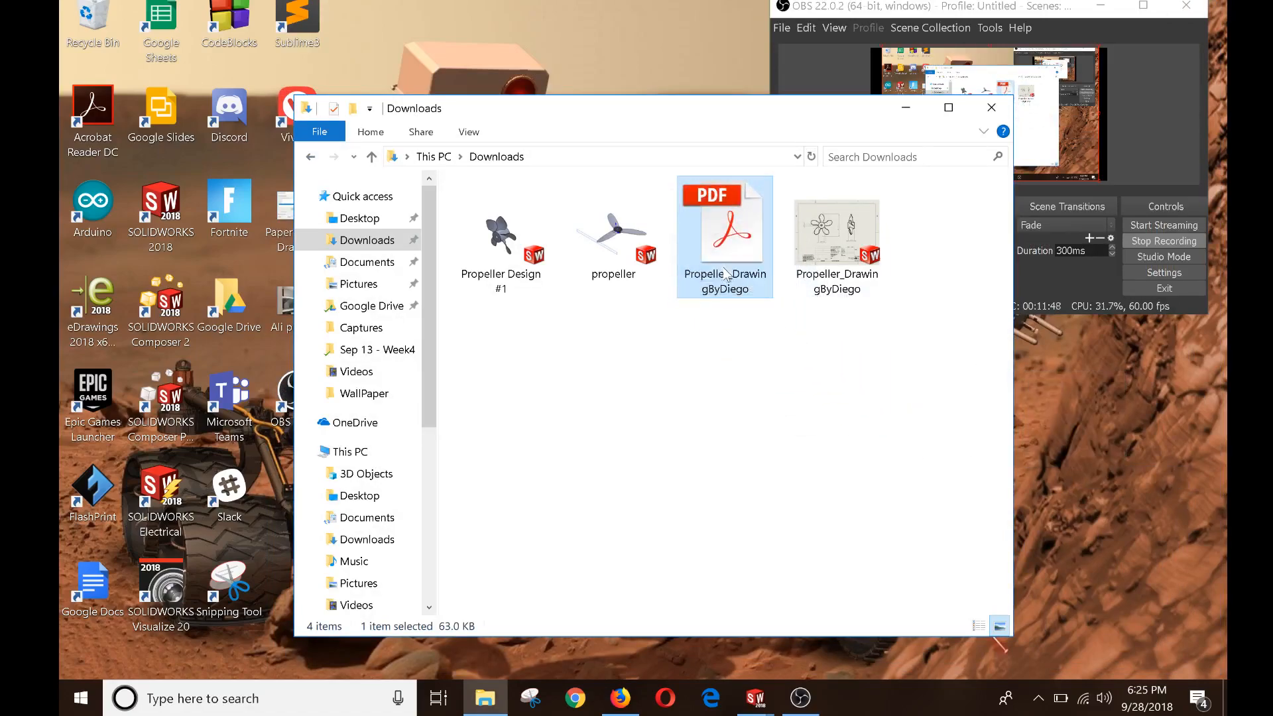
- Switch to Firefox, find the optional student-designed propeller submission in the Week 4 Canvas modules, and return to the Downloads folder
click(620, 698)
click(398, 5)
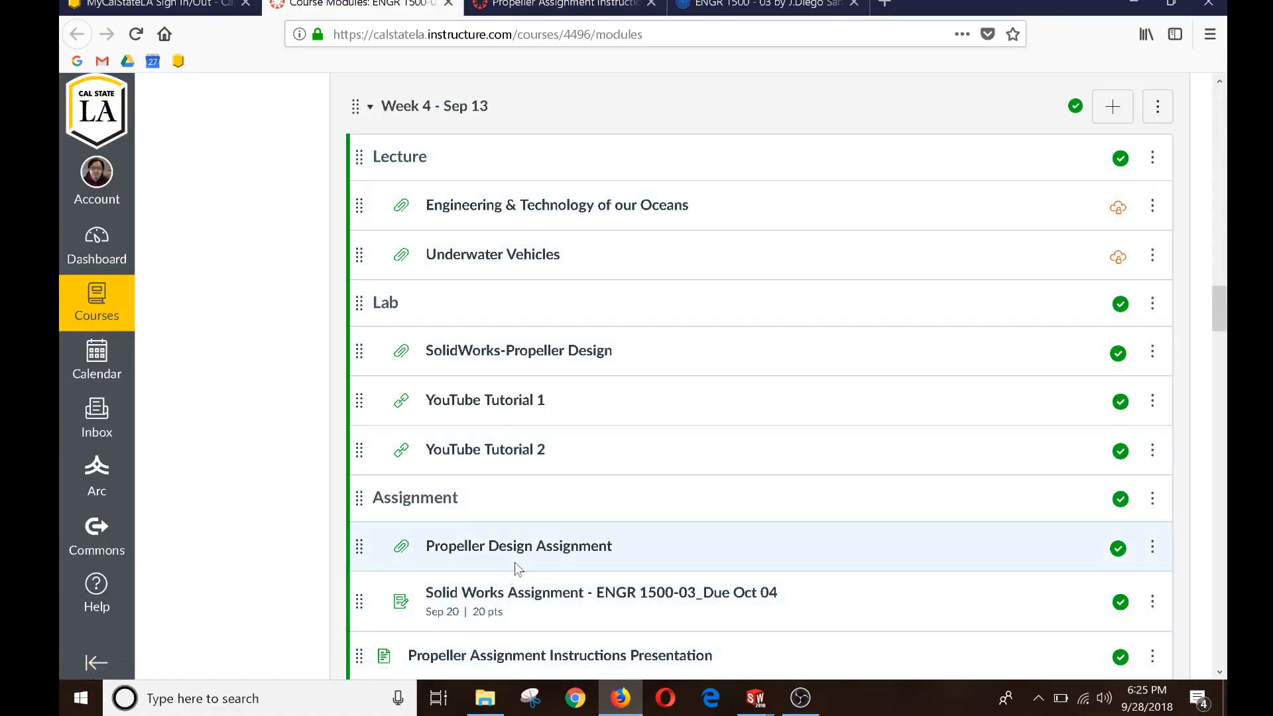
scroll(515, 564, down, 3)
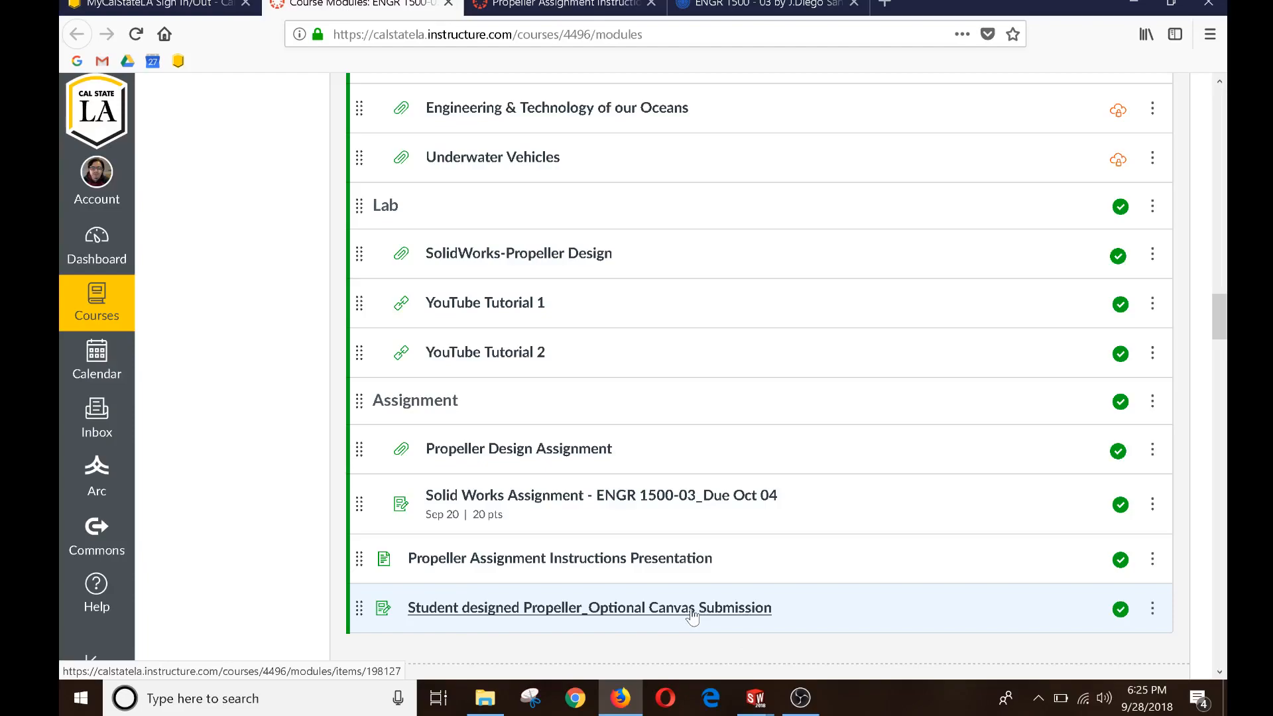
click(1134, 8)
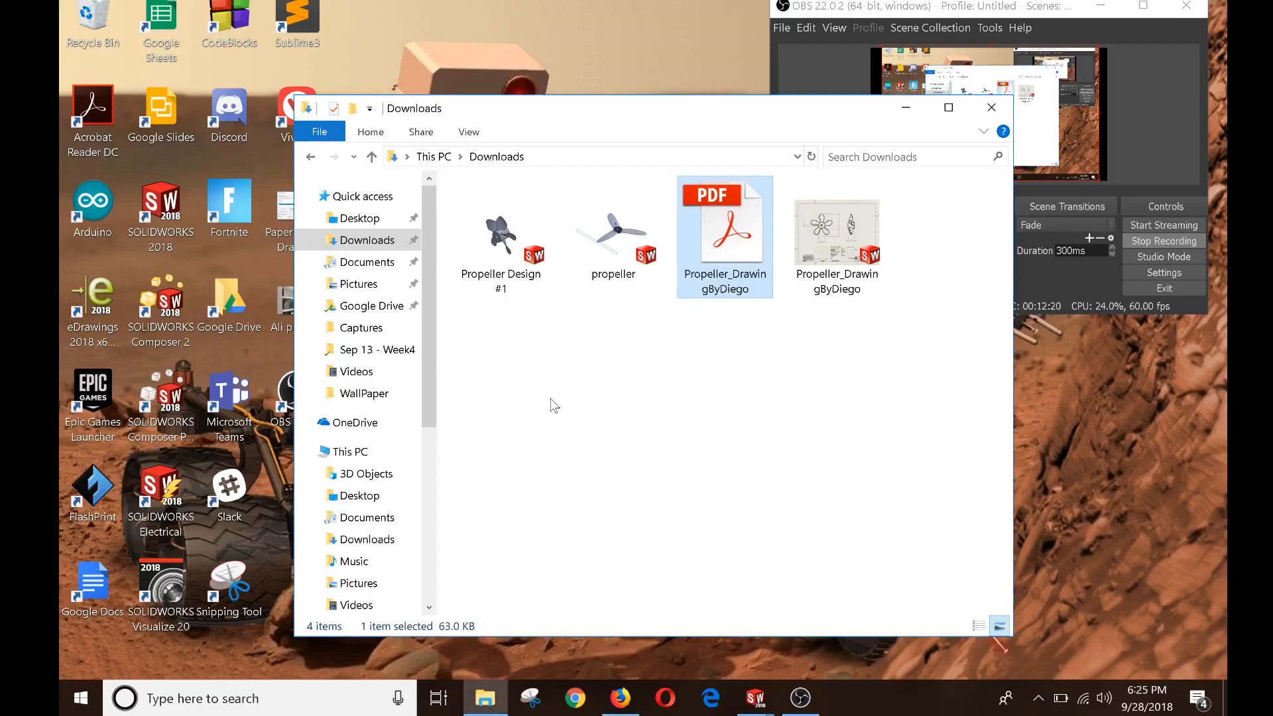